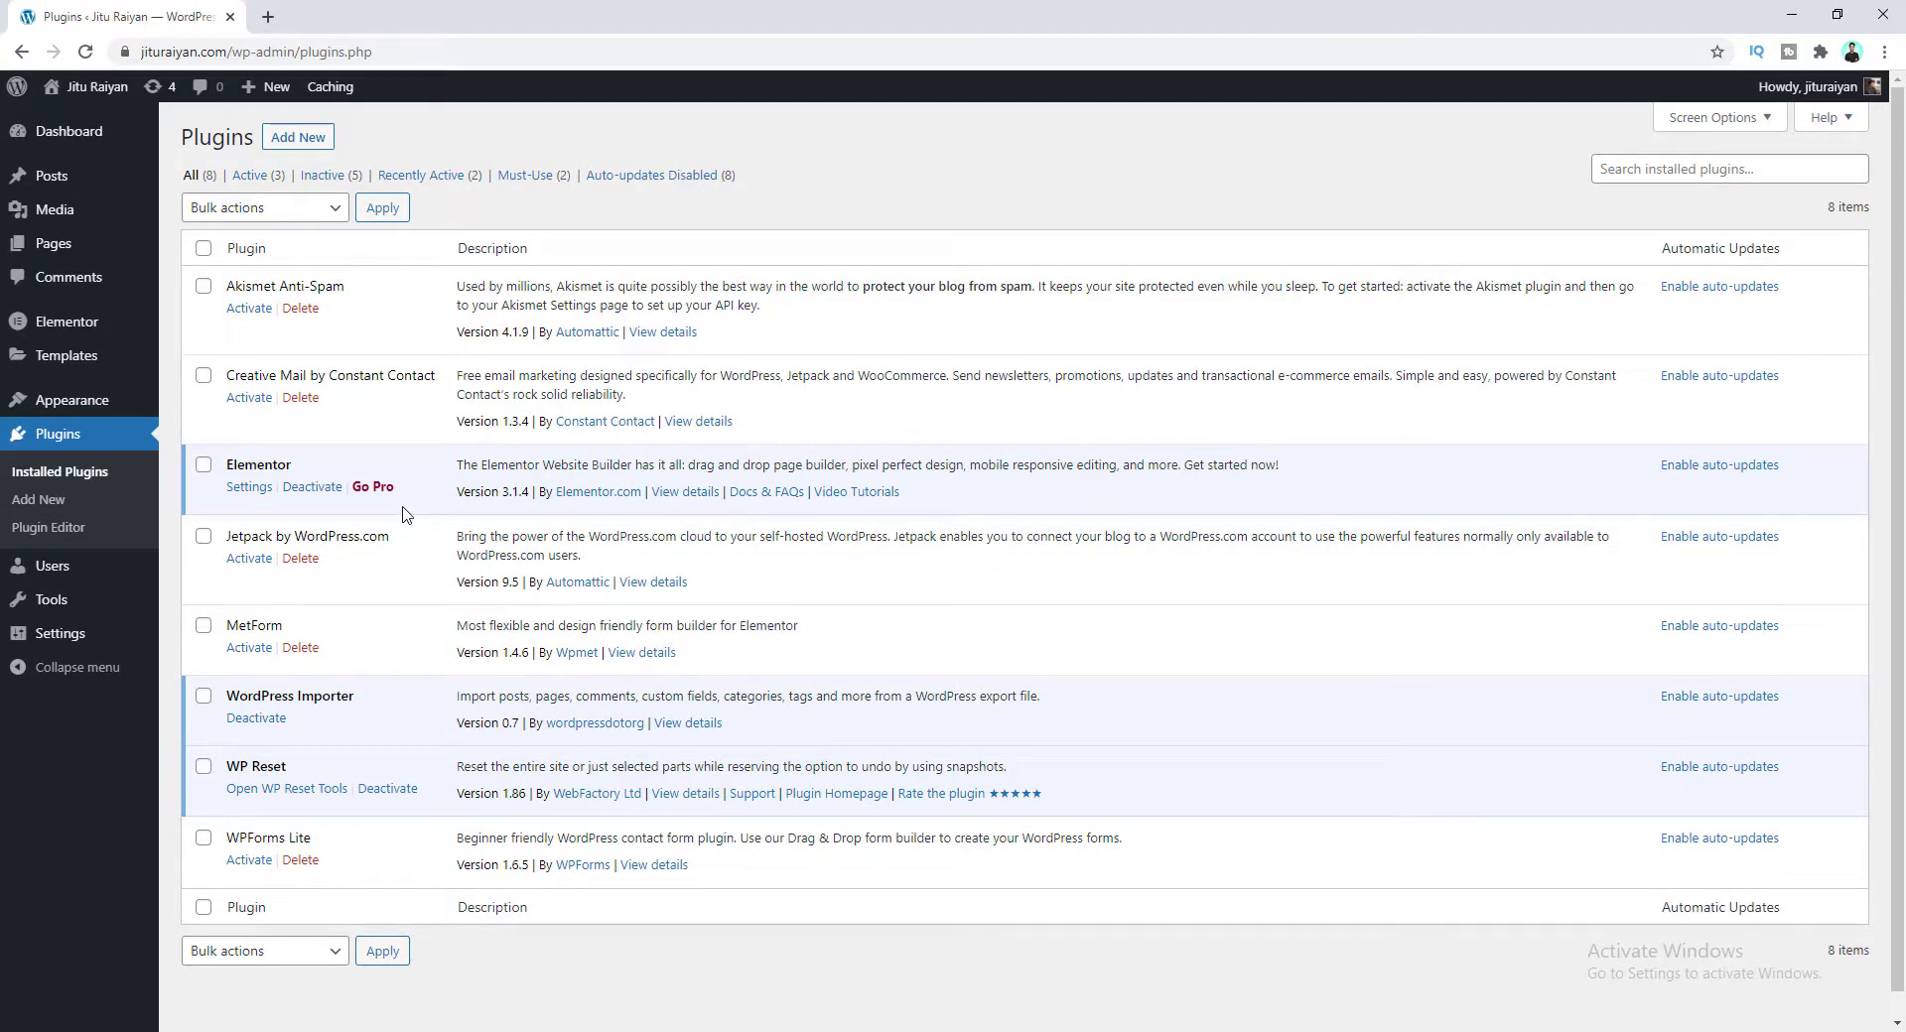
Open the All Pages list from the Pages menu in the admin sidebar.
click(84, 250)
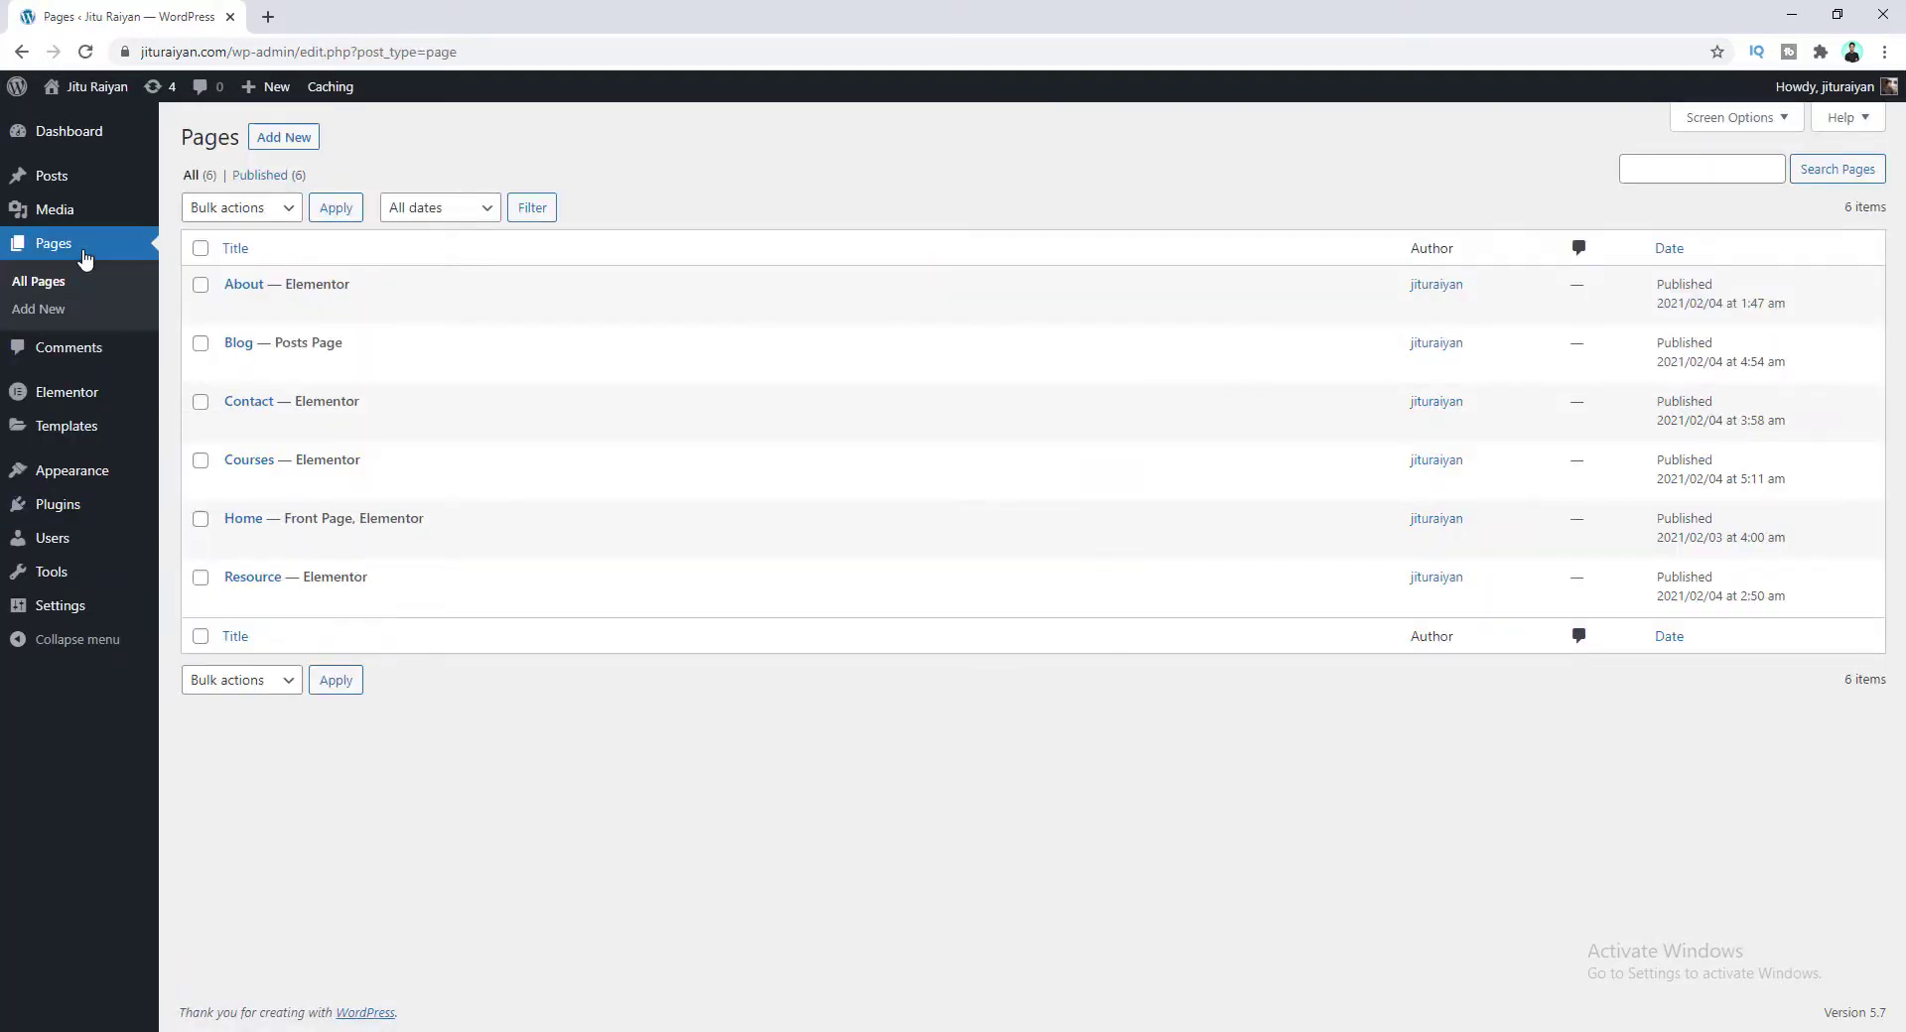
Launch Edit with Elementor for the Home page.
click(241, 519)
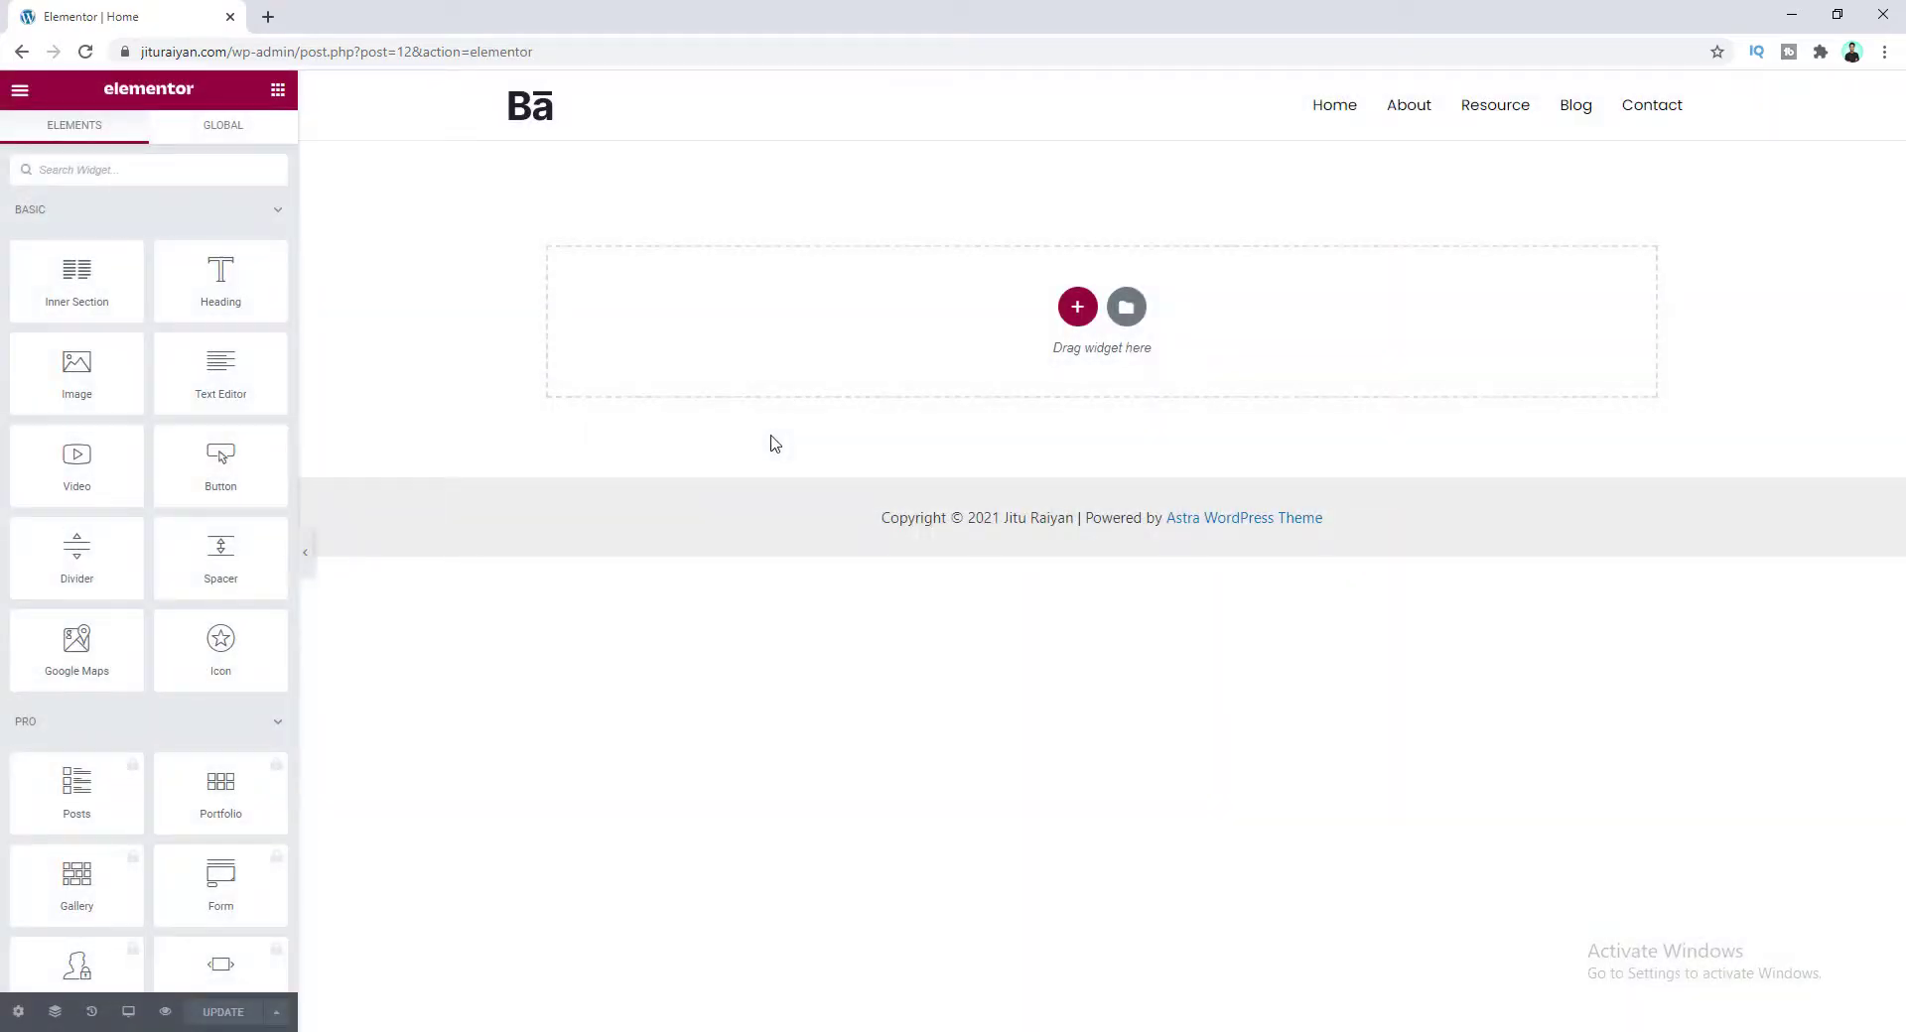
Dismiss the section layout picker and open Elementor's template Library on the Pages tab.
click(1077, 307)
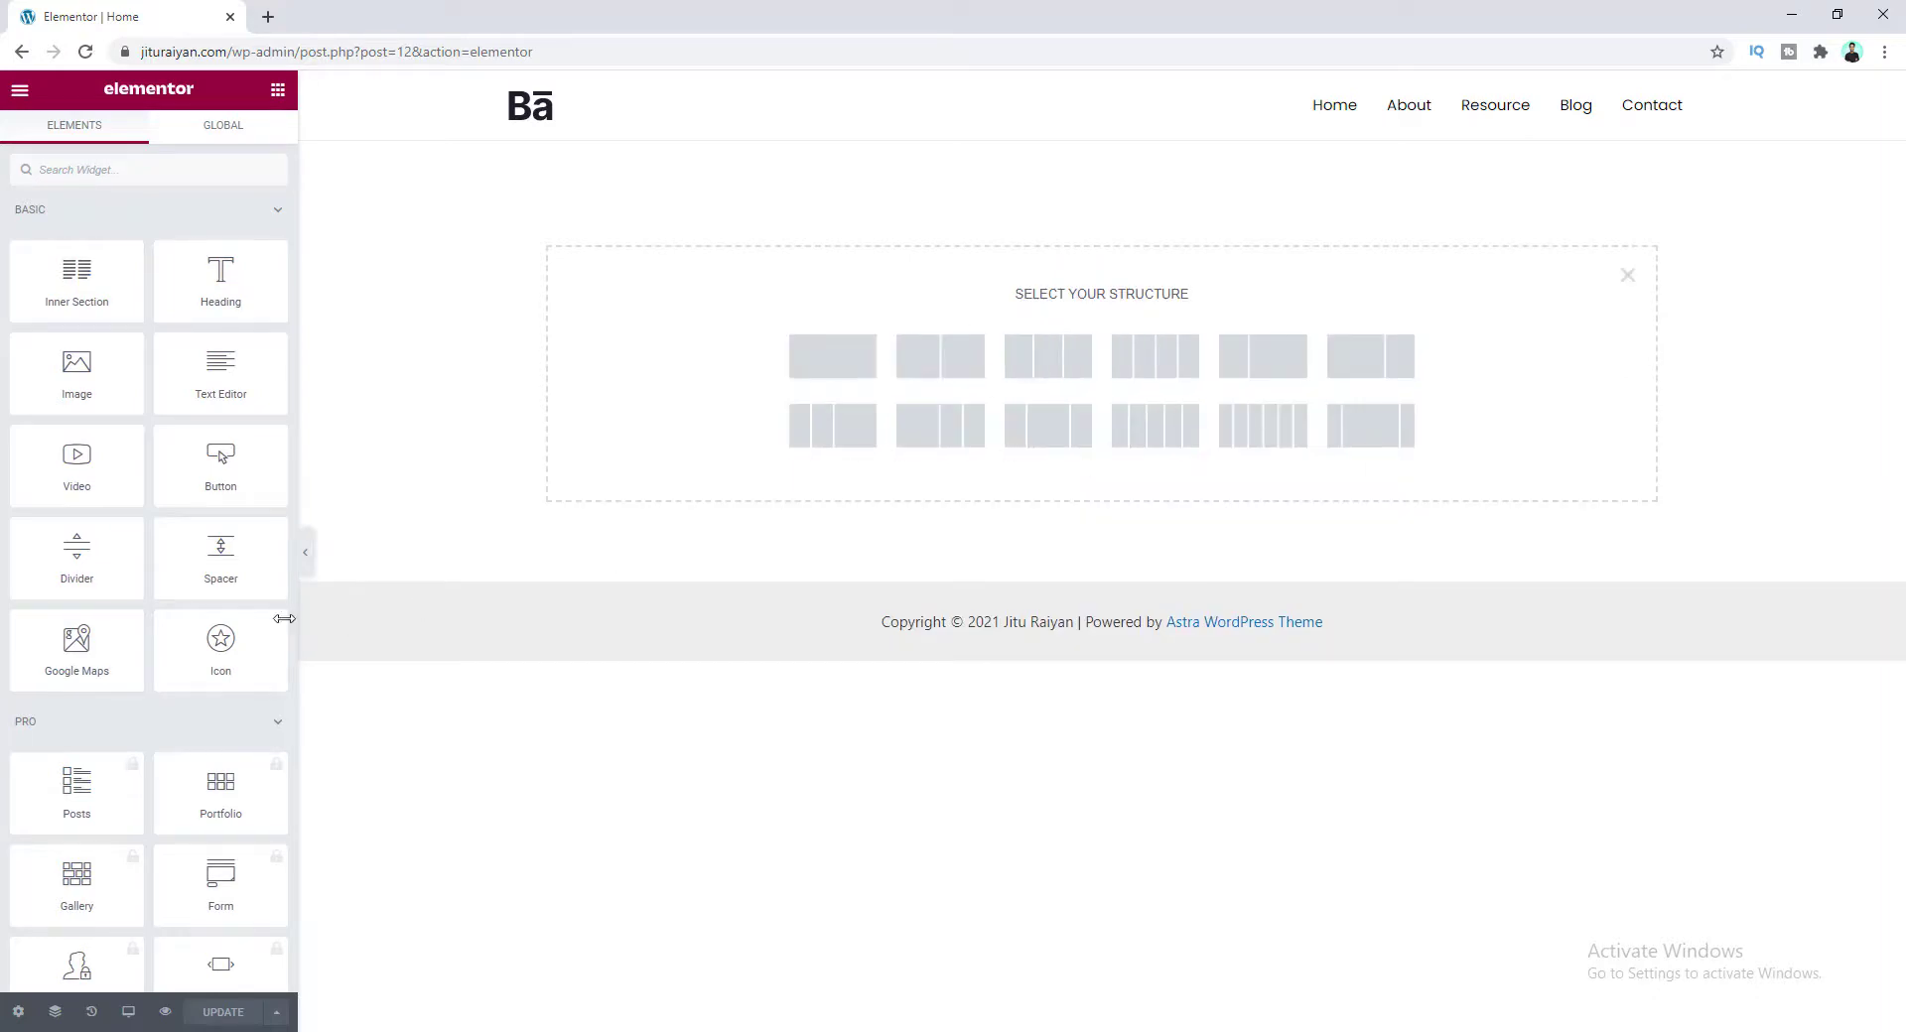
scroll(181, 749, down, 4)
scroll(181, 750, down, 10)
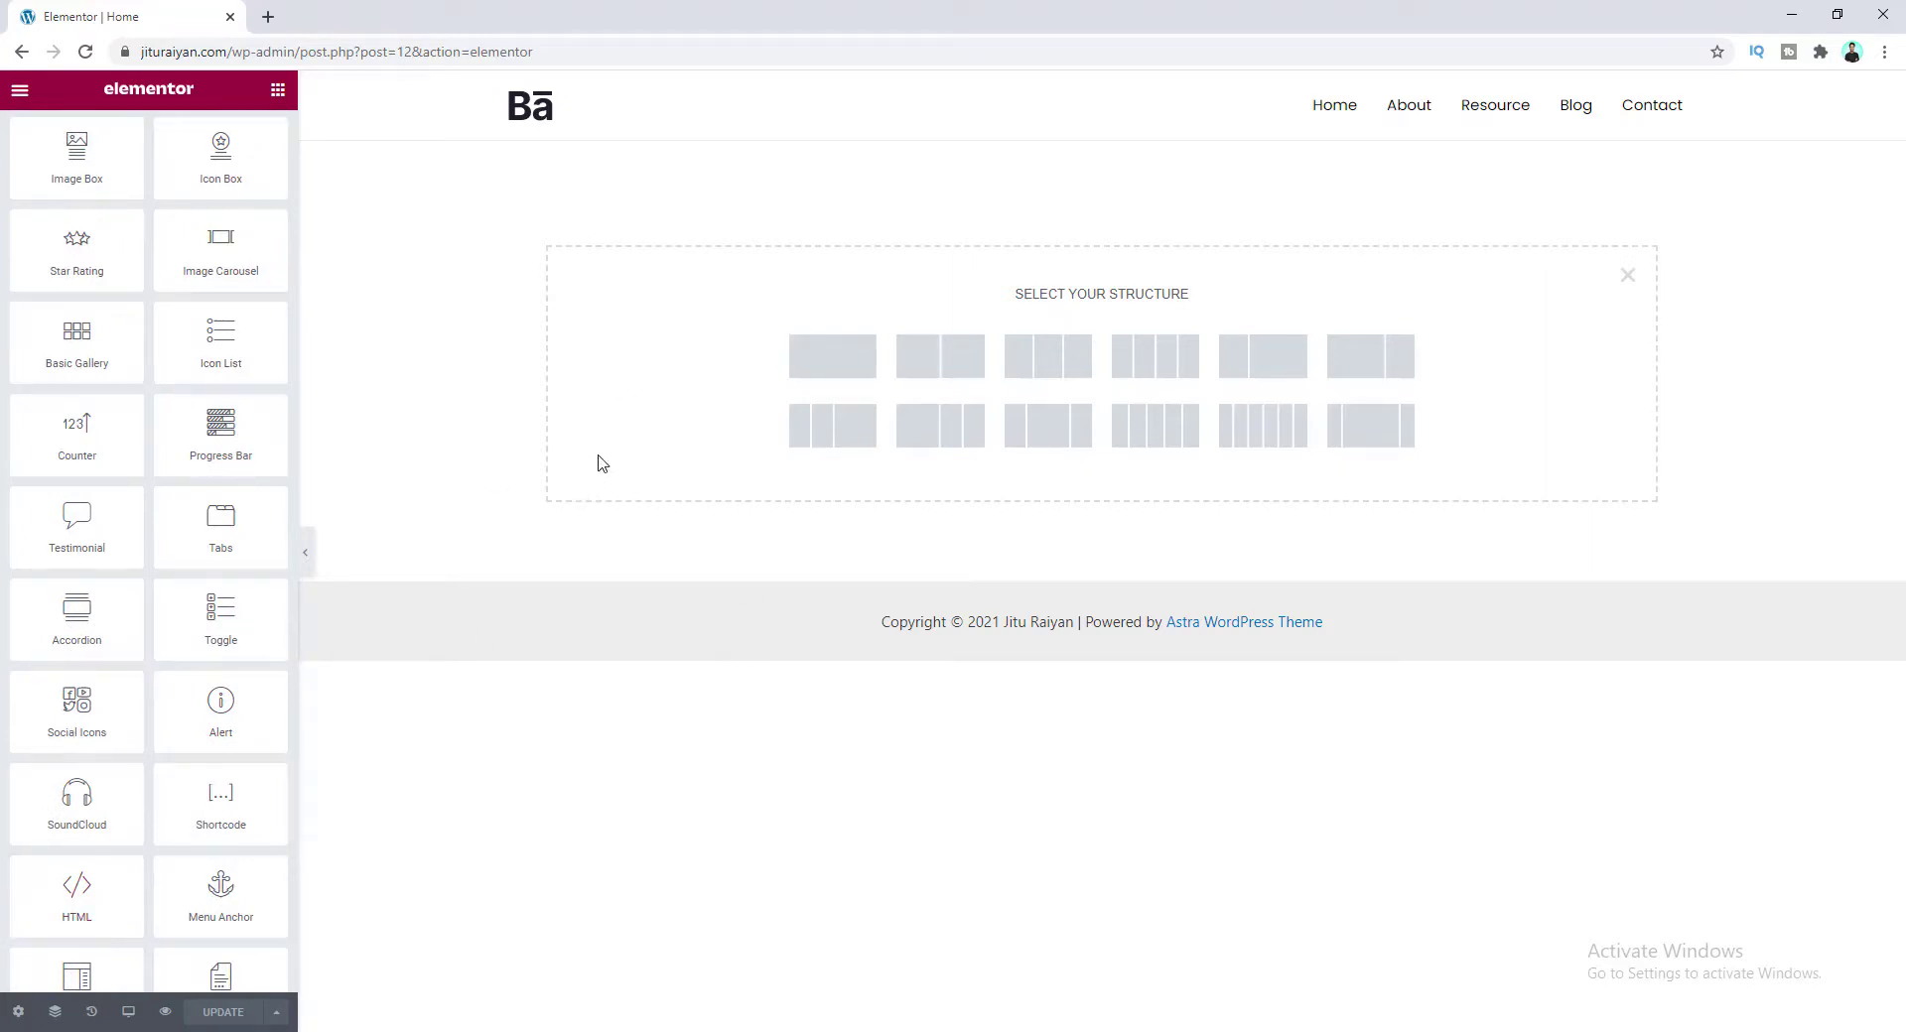
click(1628, 278)
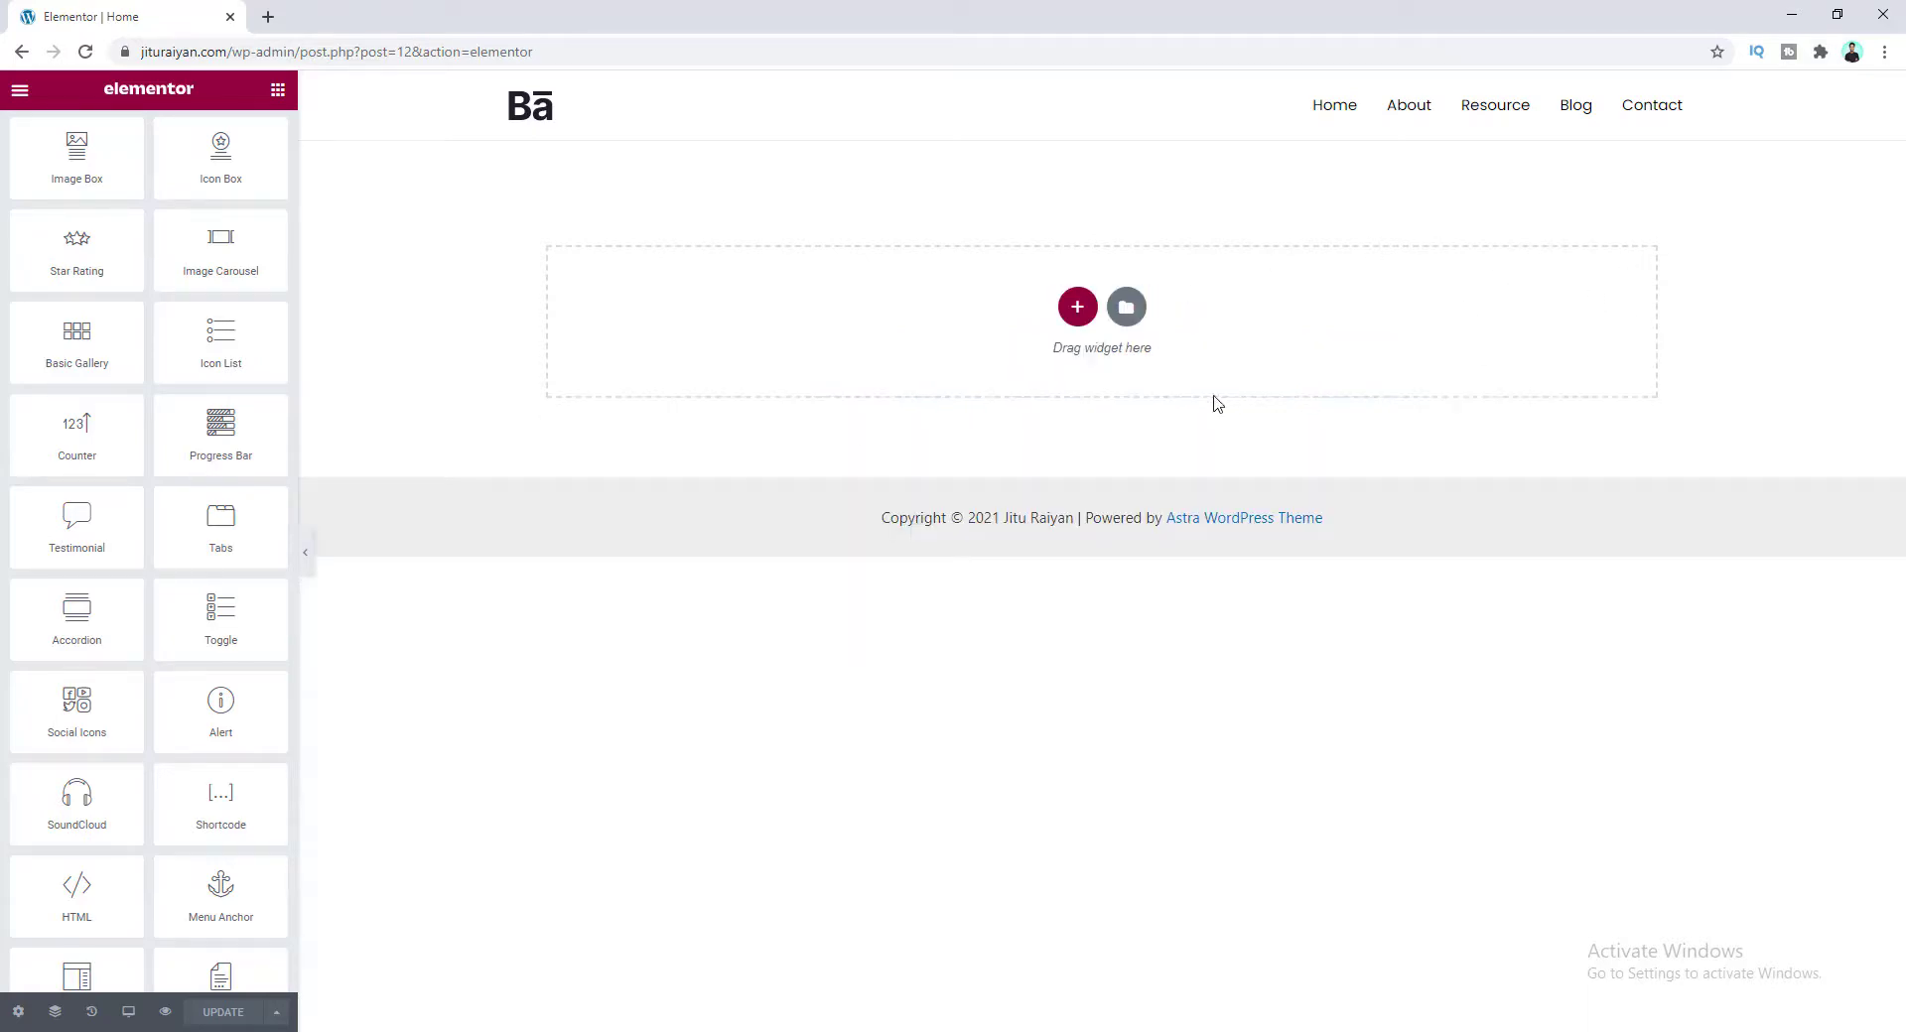
click(1126, 307)
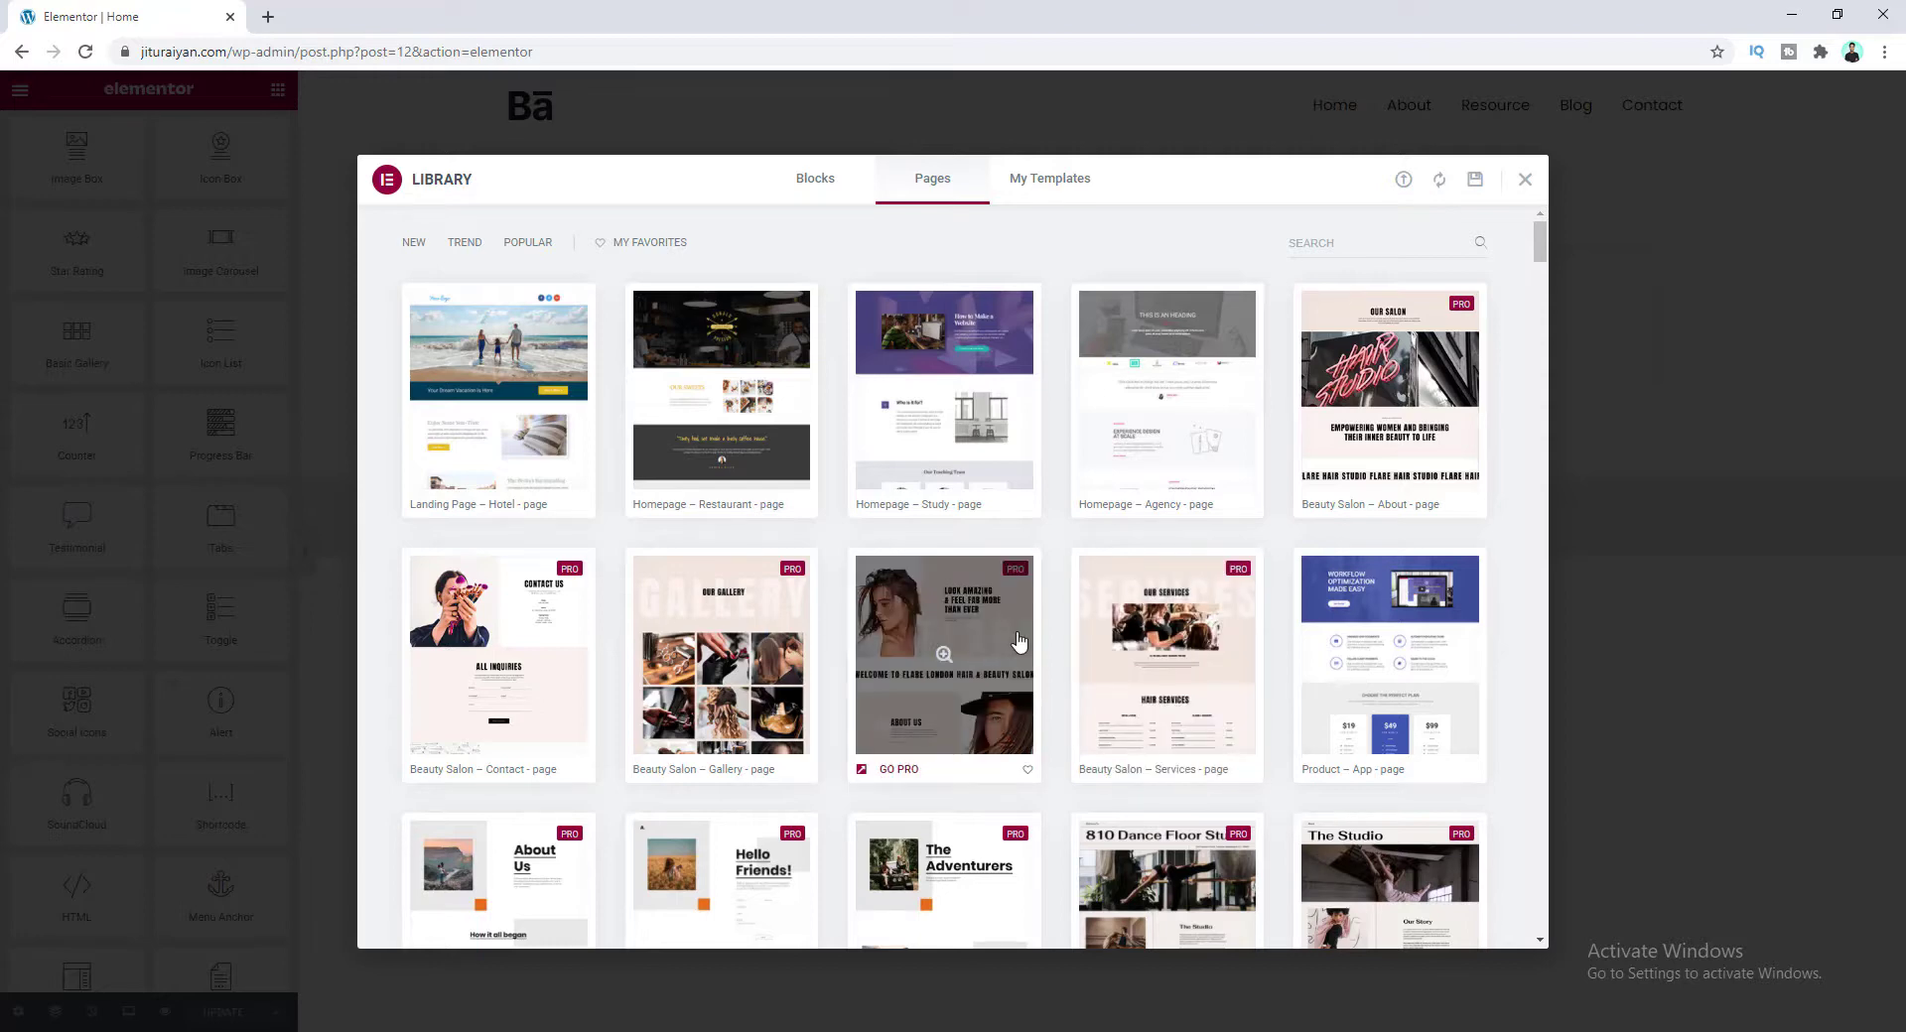
Insert the 'Homepage – App' template from the Library's Pages list.
scroll(841, 608, down, 20)
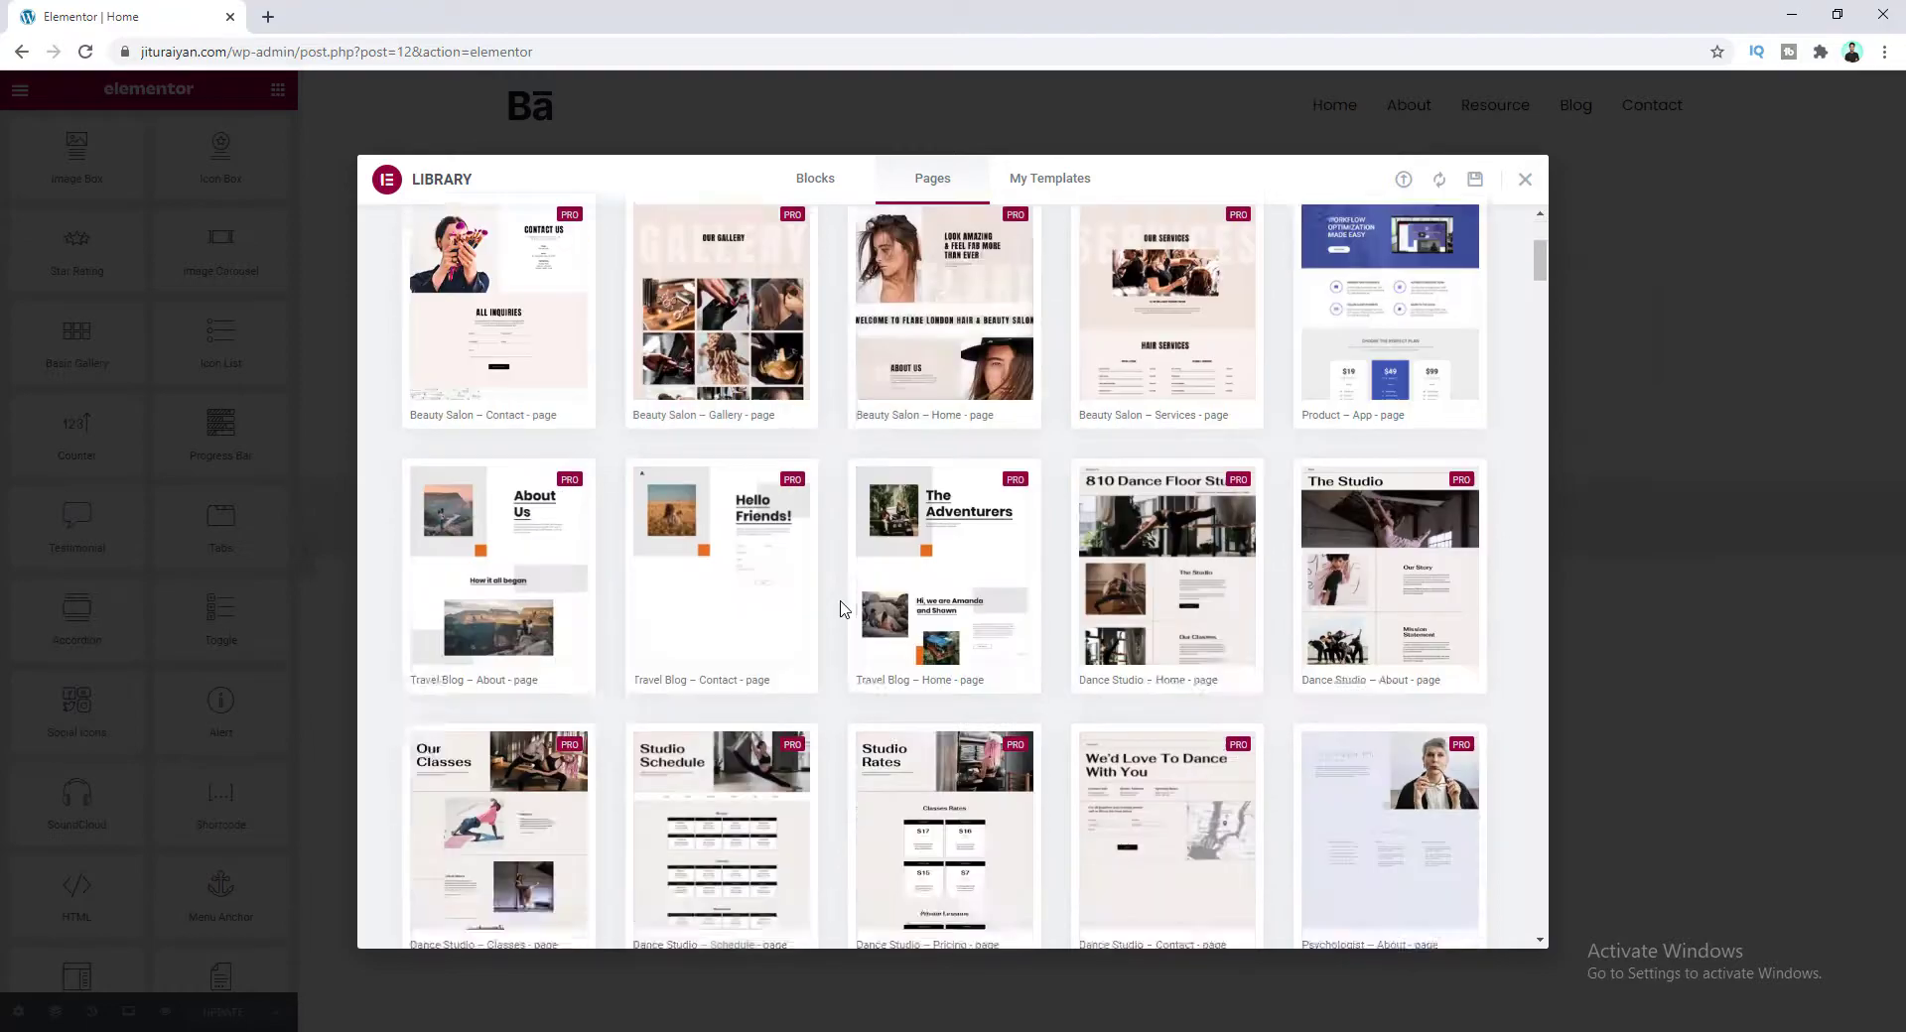
scroll(841, 609, down, 20)
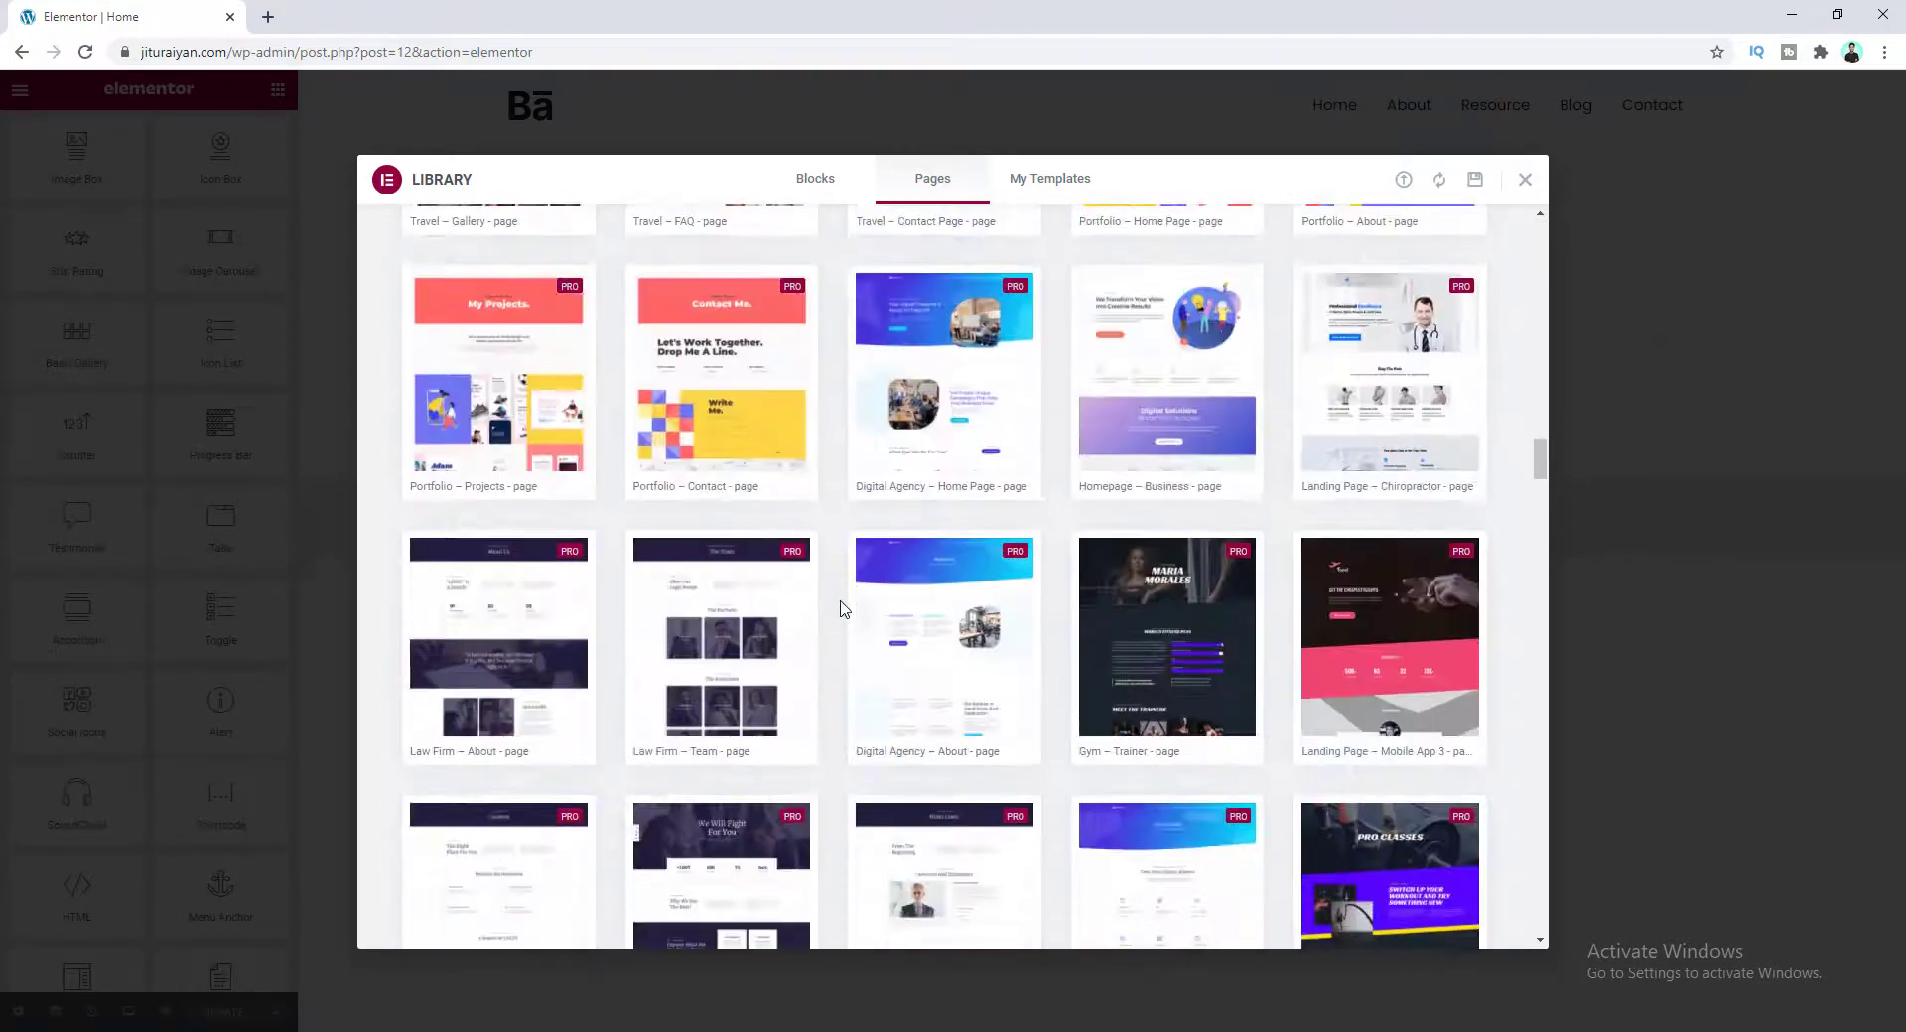
scroll(841, 608, down, 20)
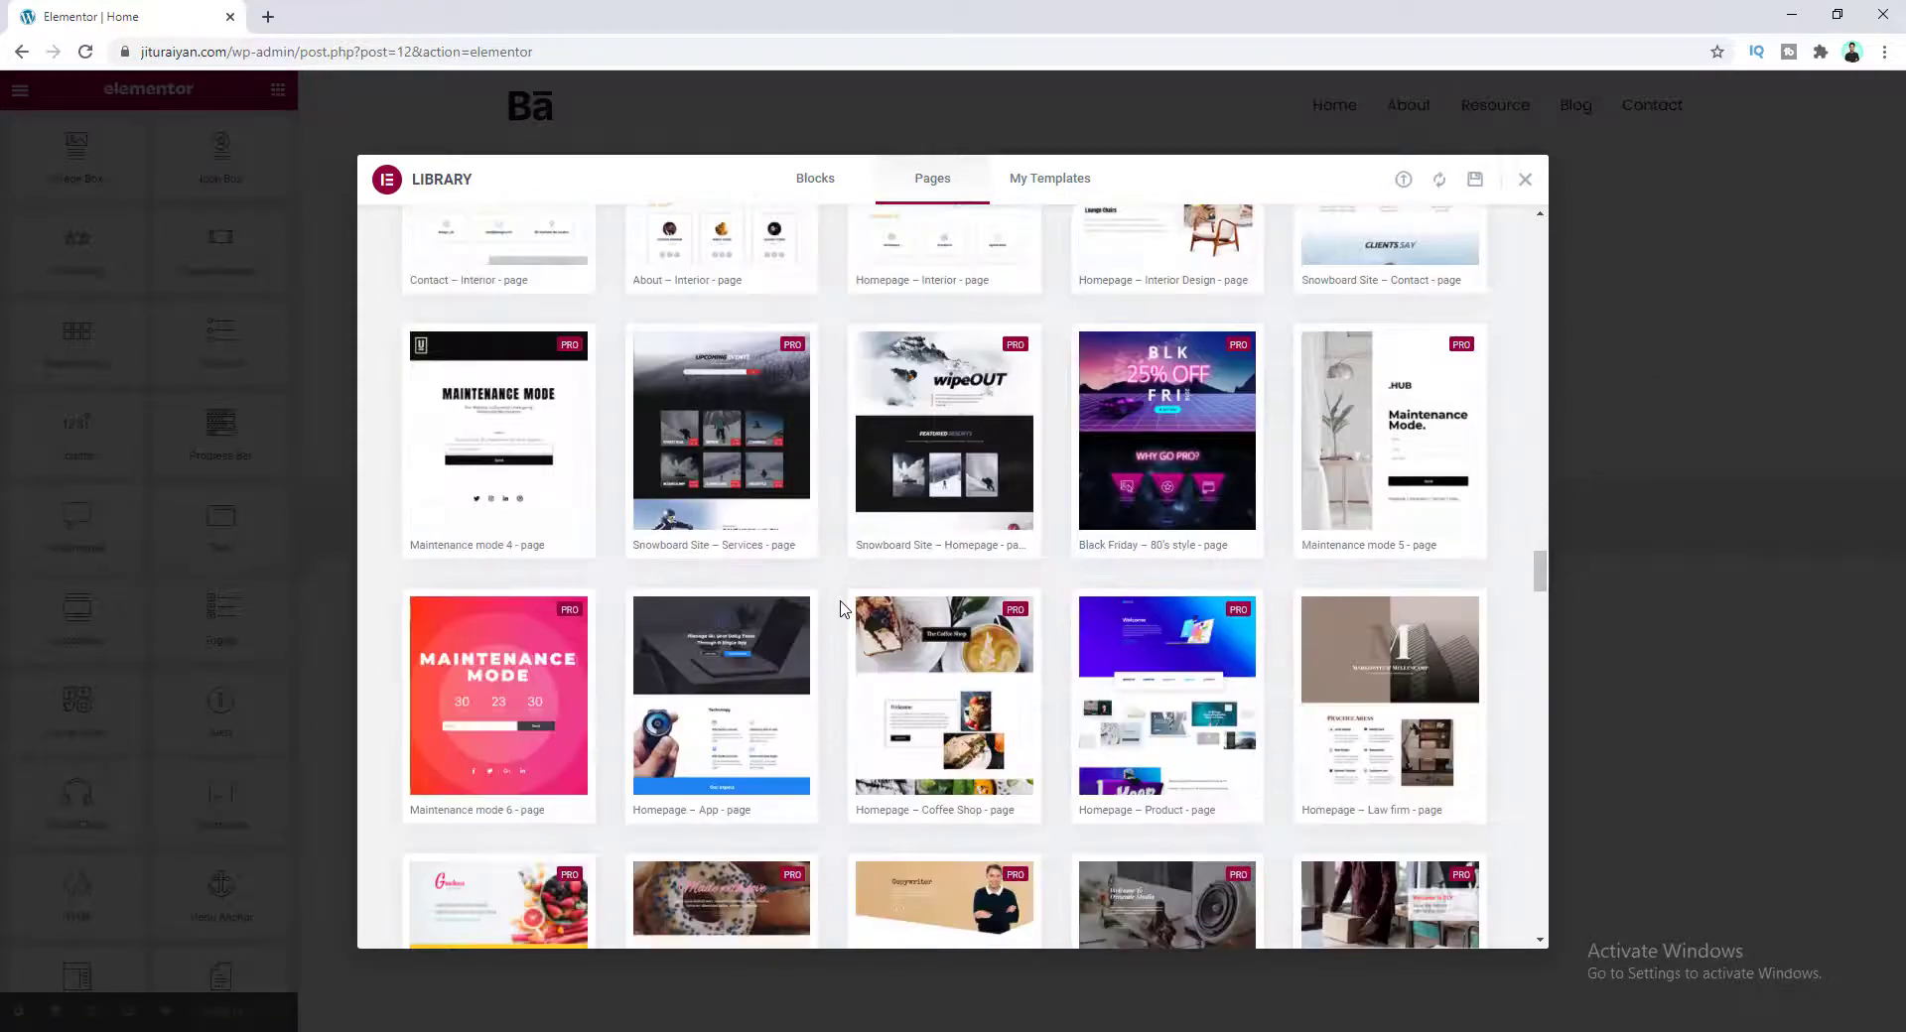
mouse_move(742, 526)
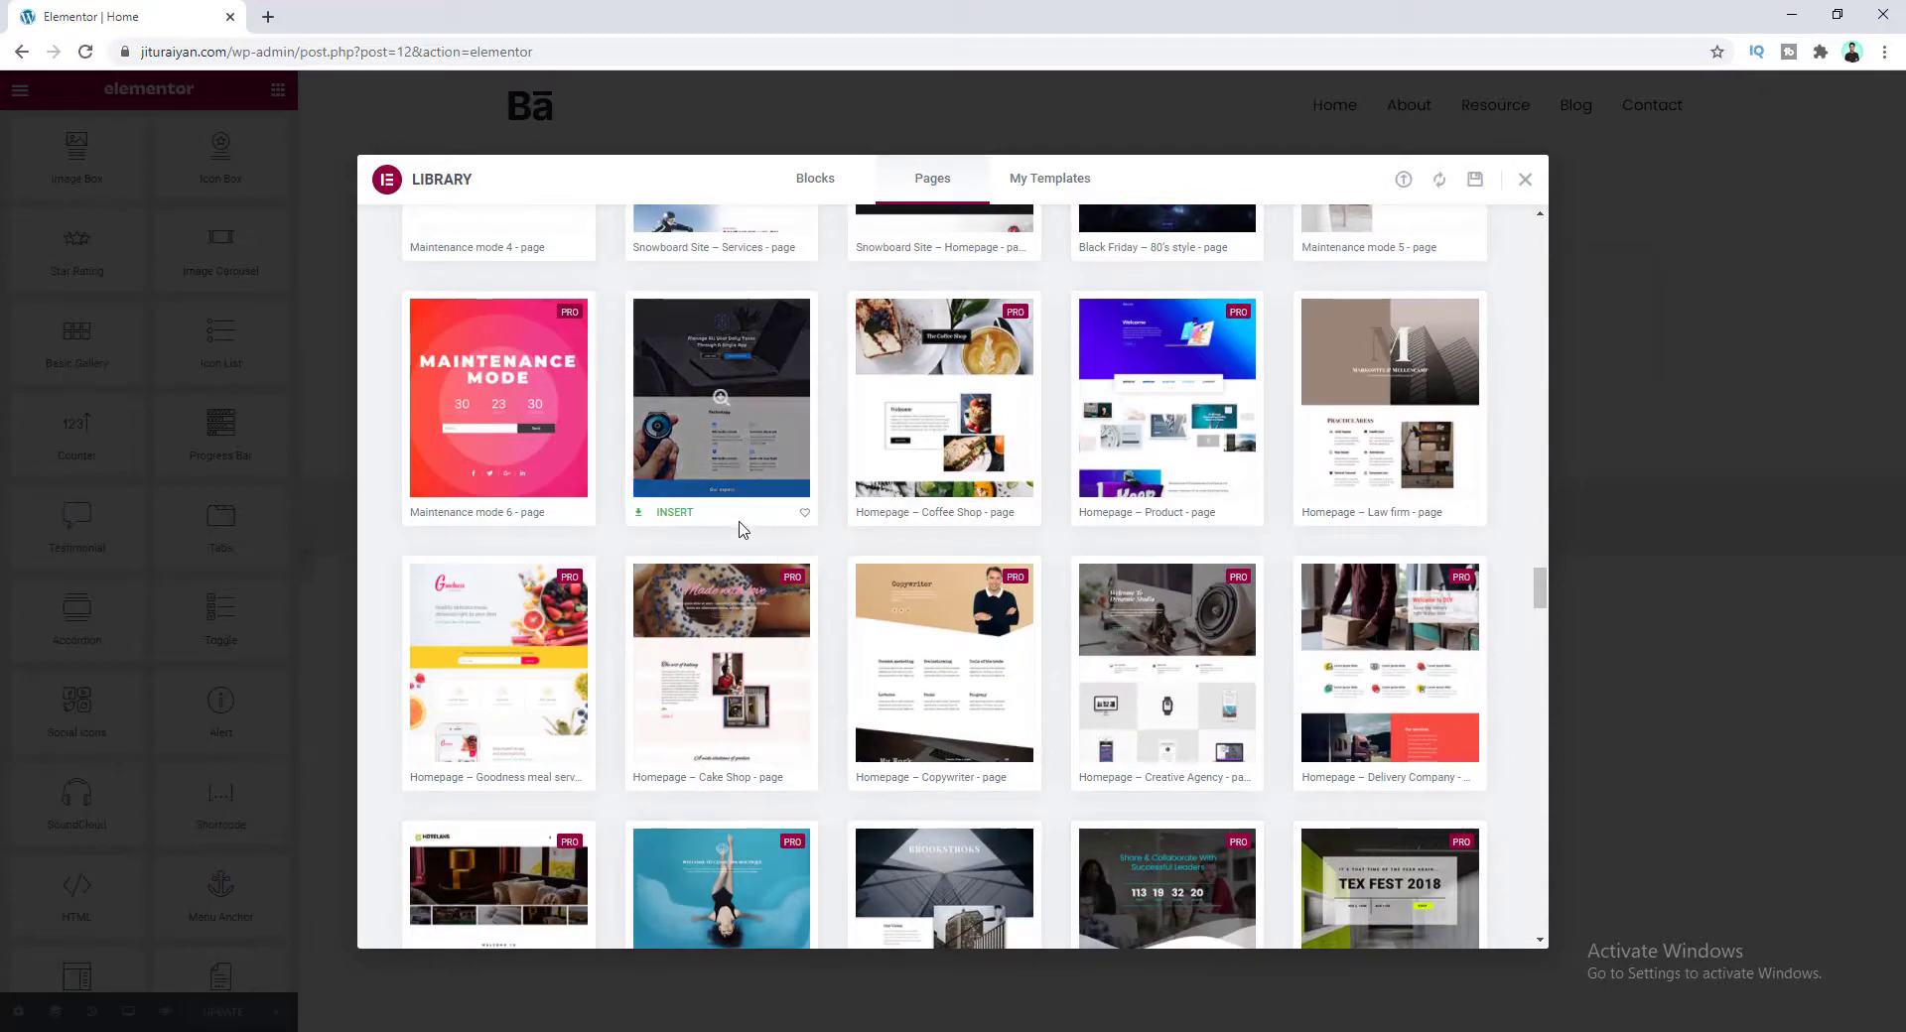
click(681, 514)
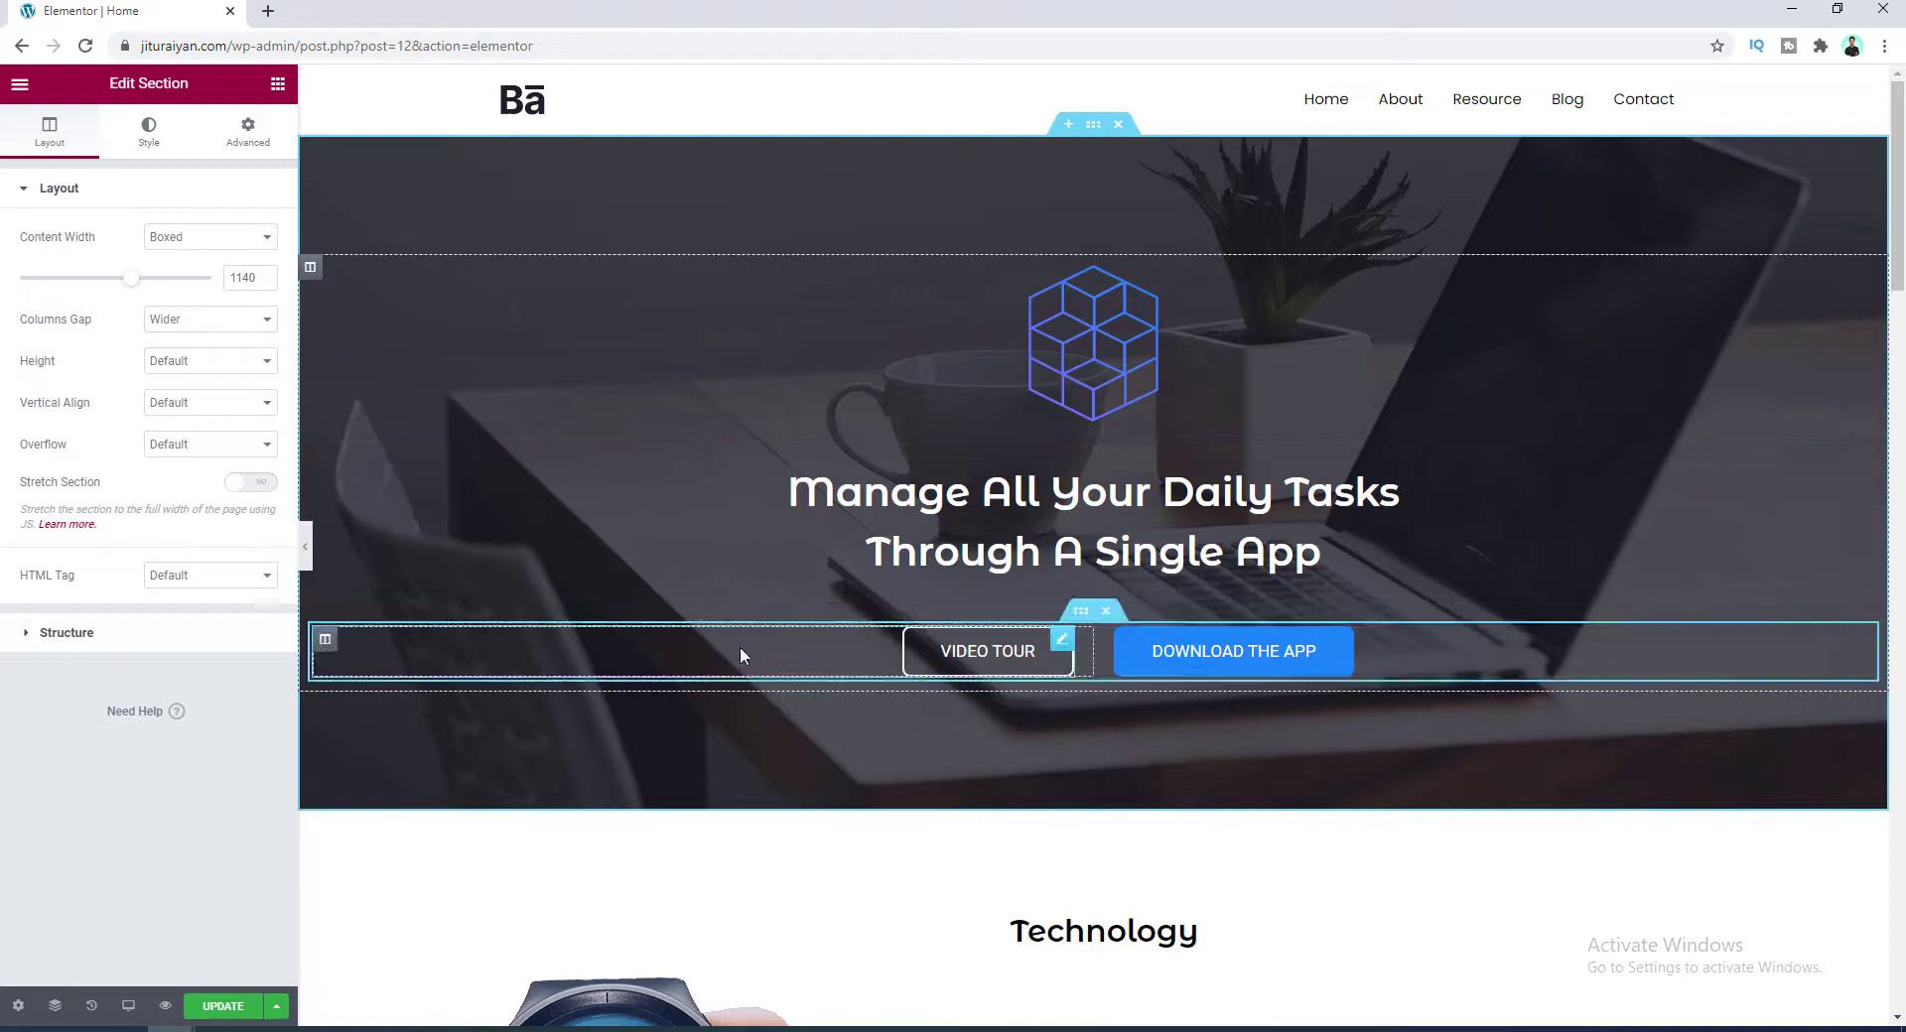
Select the hero section and show its Style background settings with the laptop photo.
scroll(741, 646, down, 20)
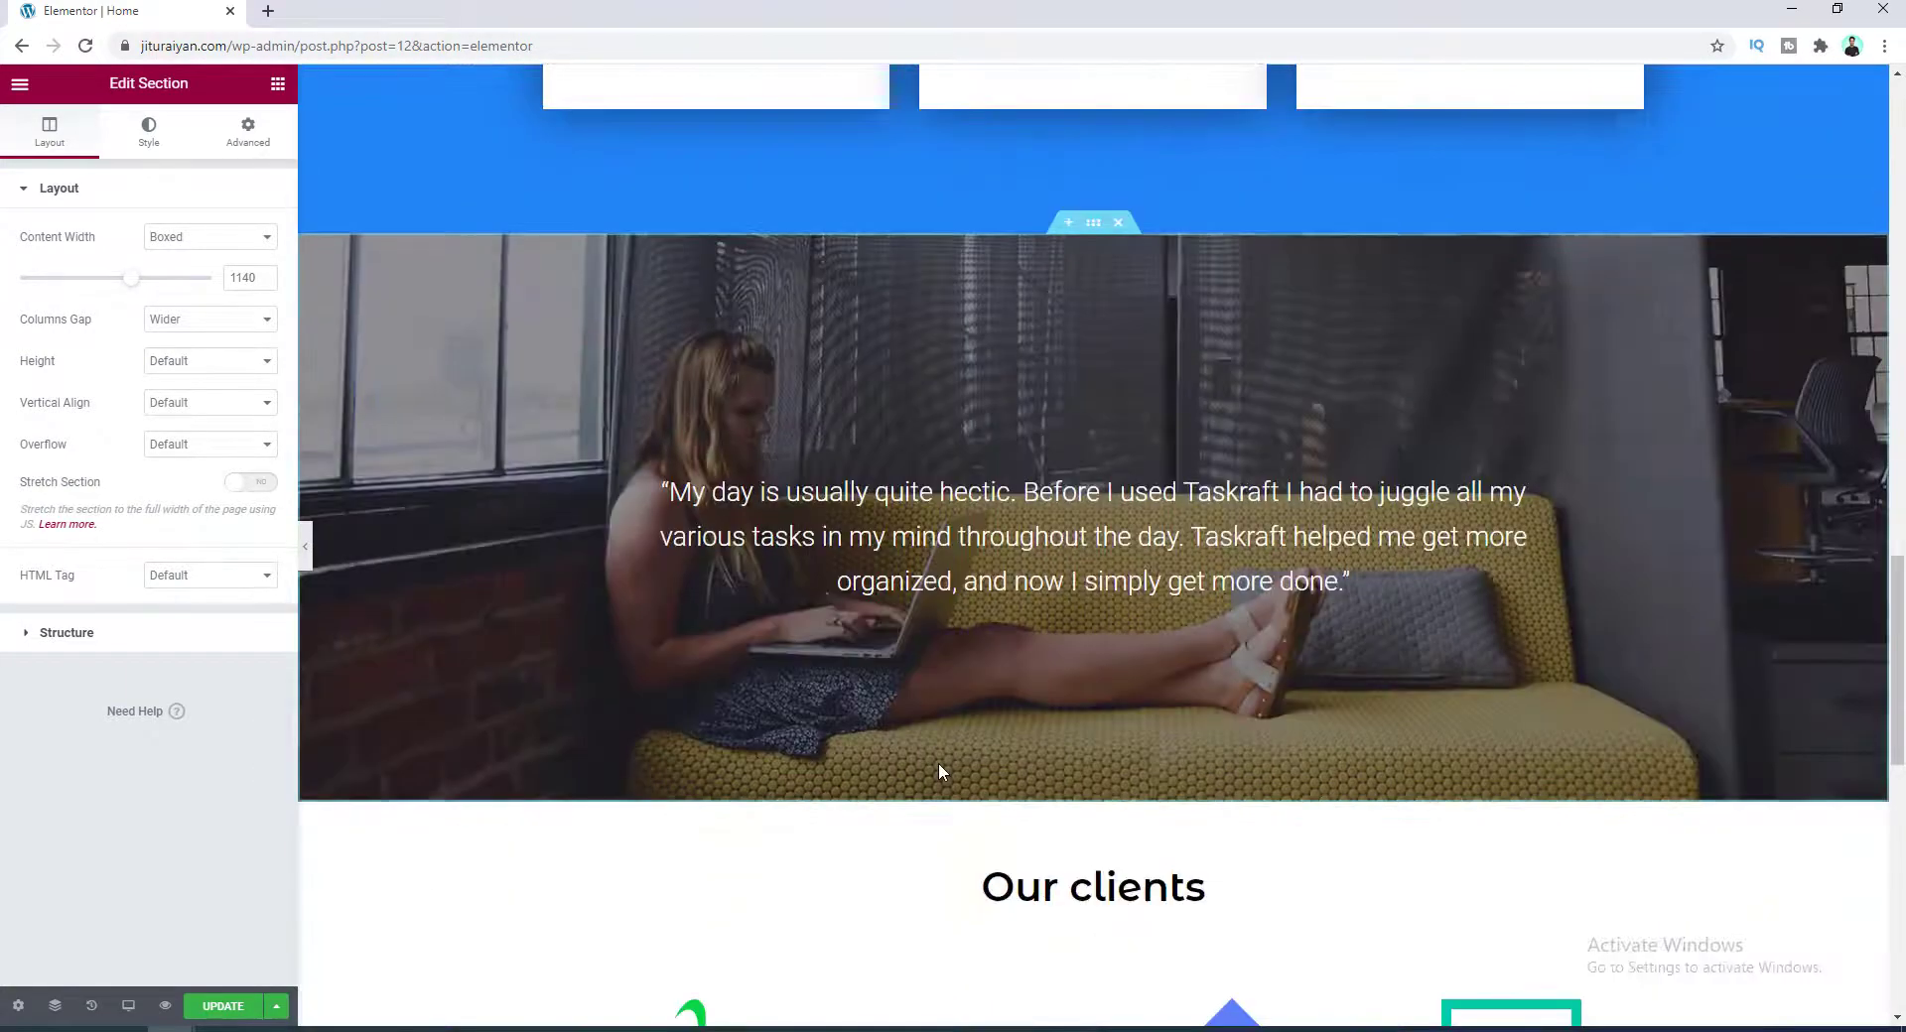
scroll(940, 770, up, 20)
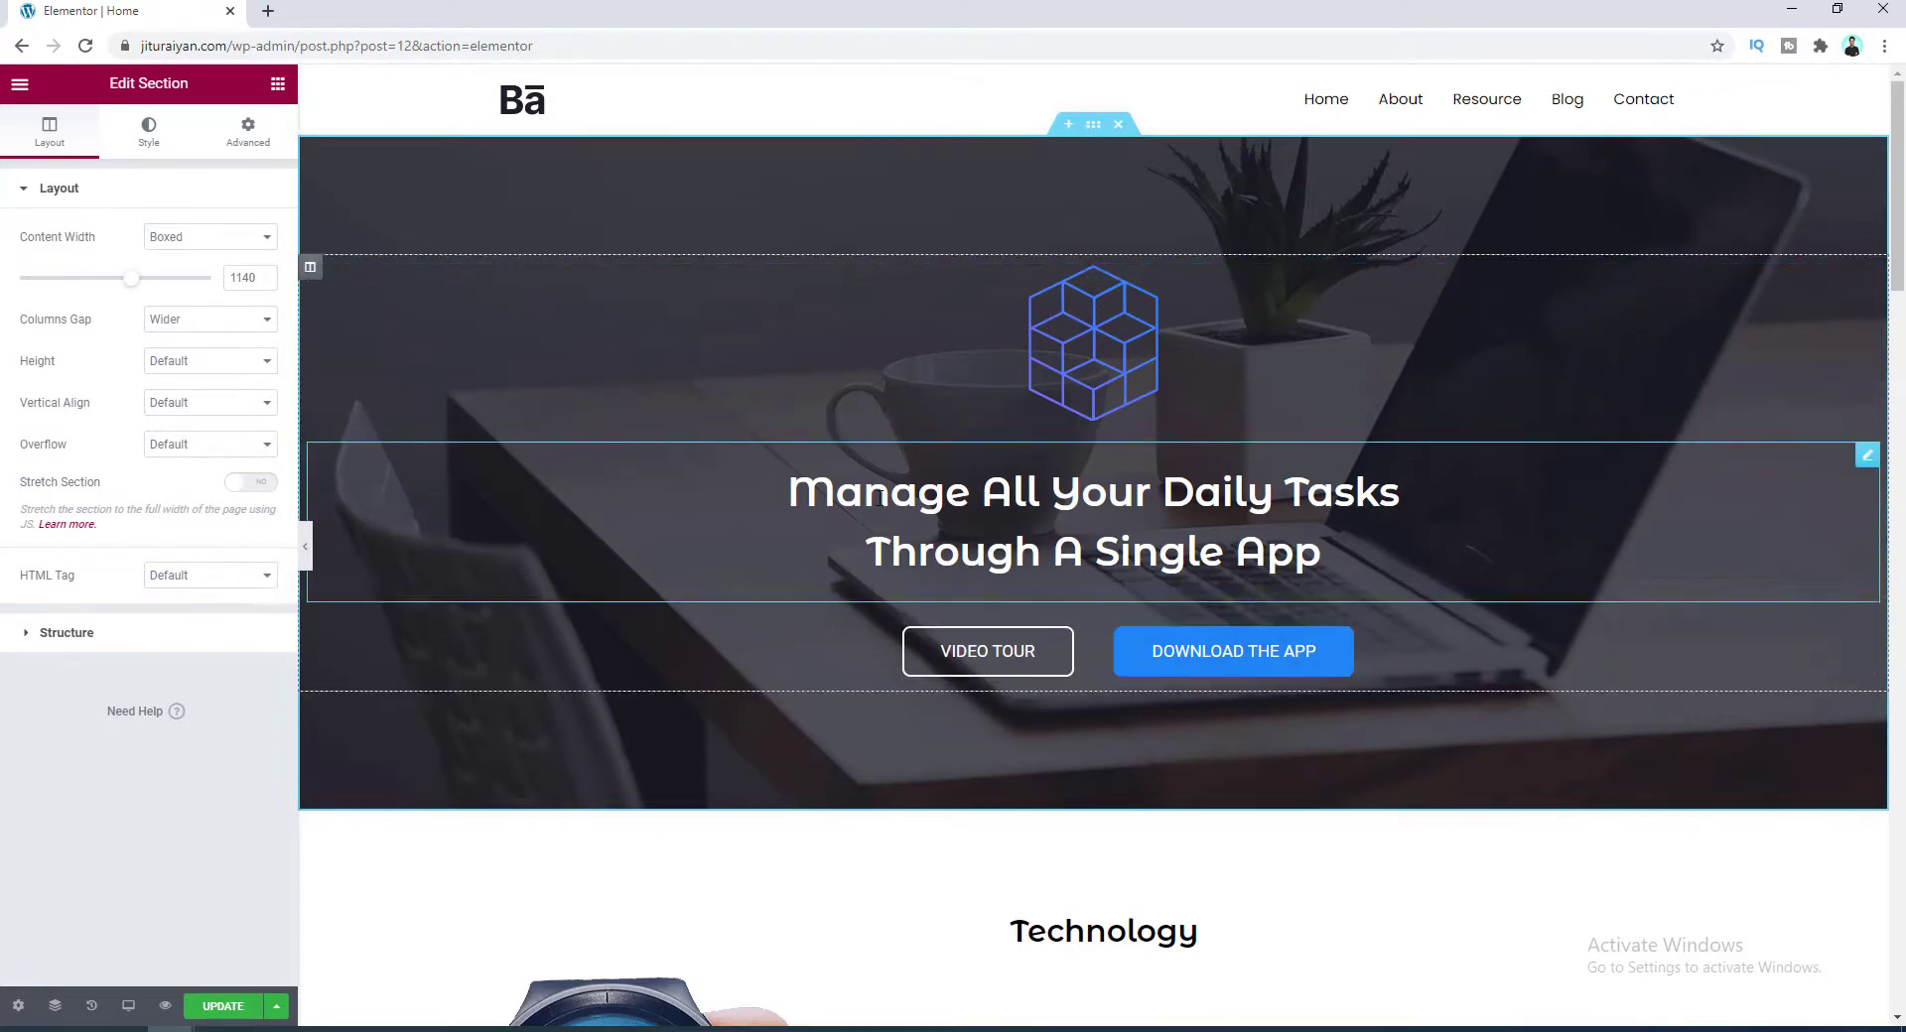
click(1092, 129)
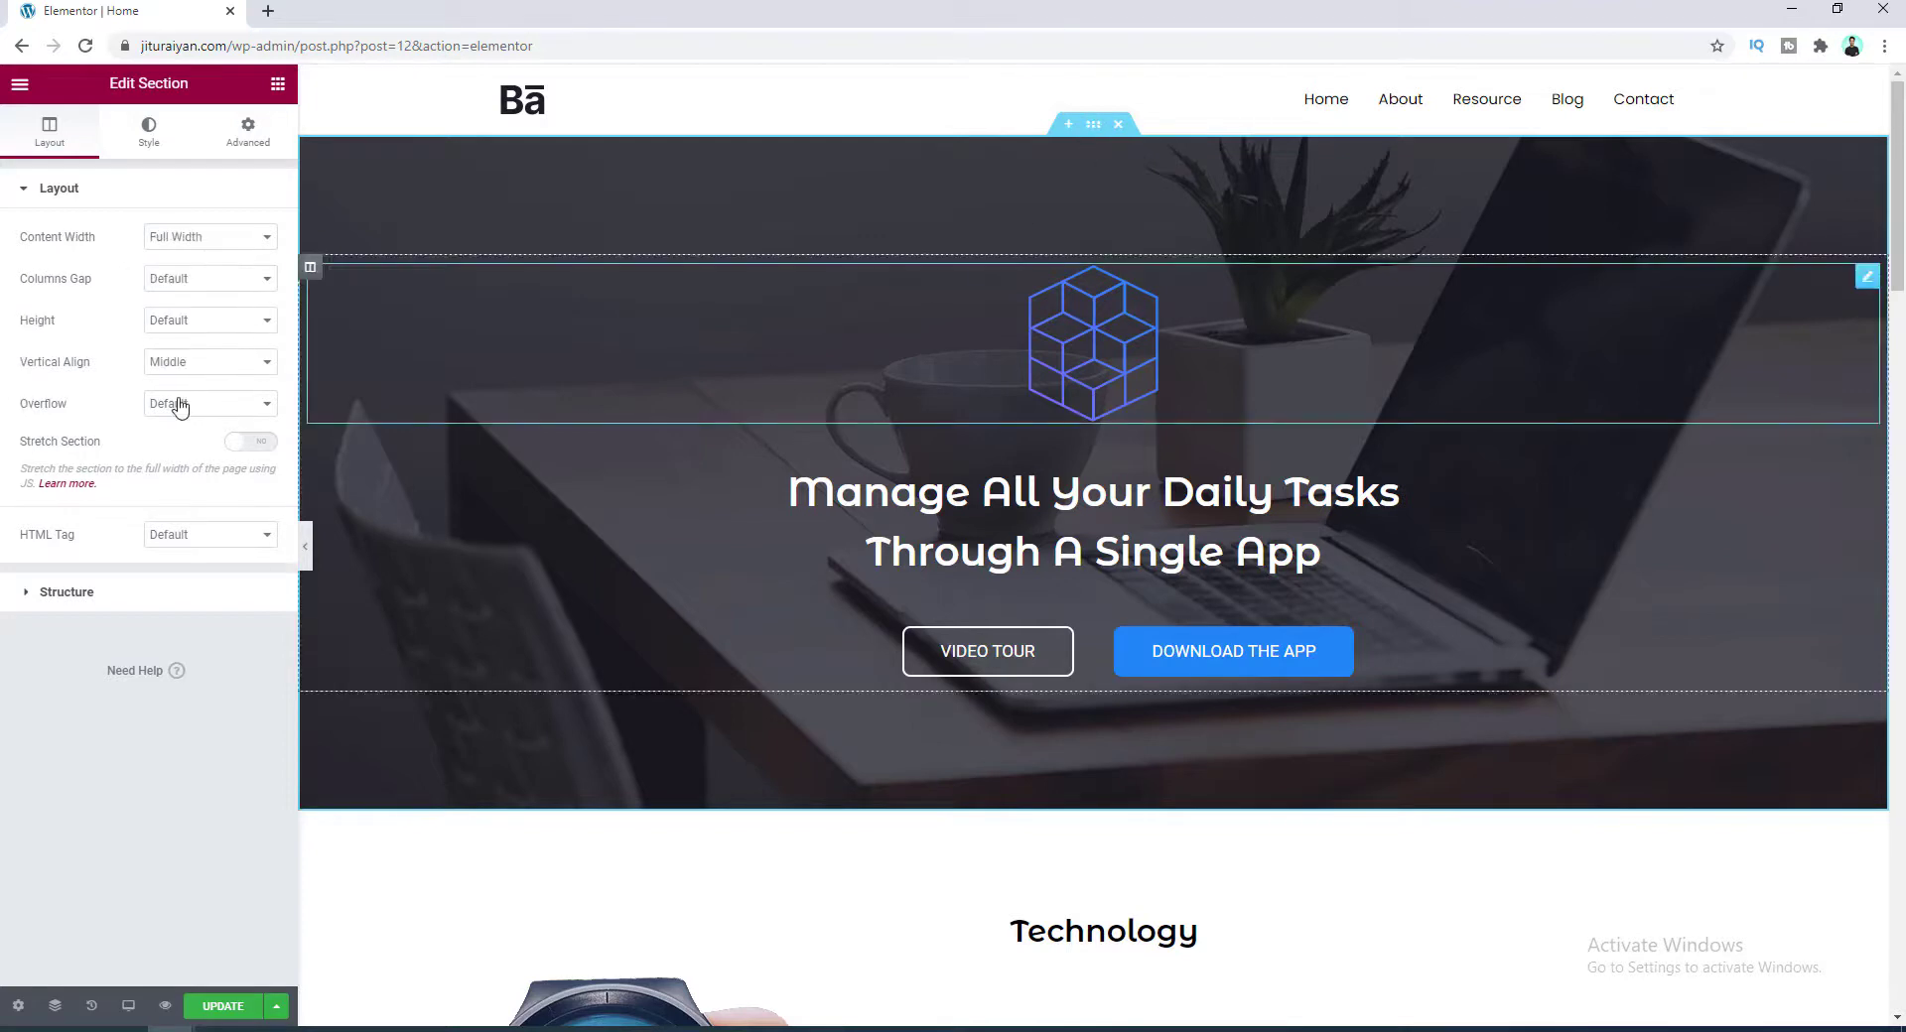
click(147, 144)
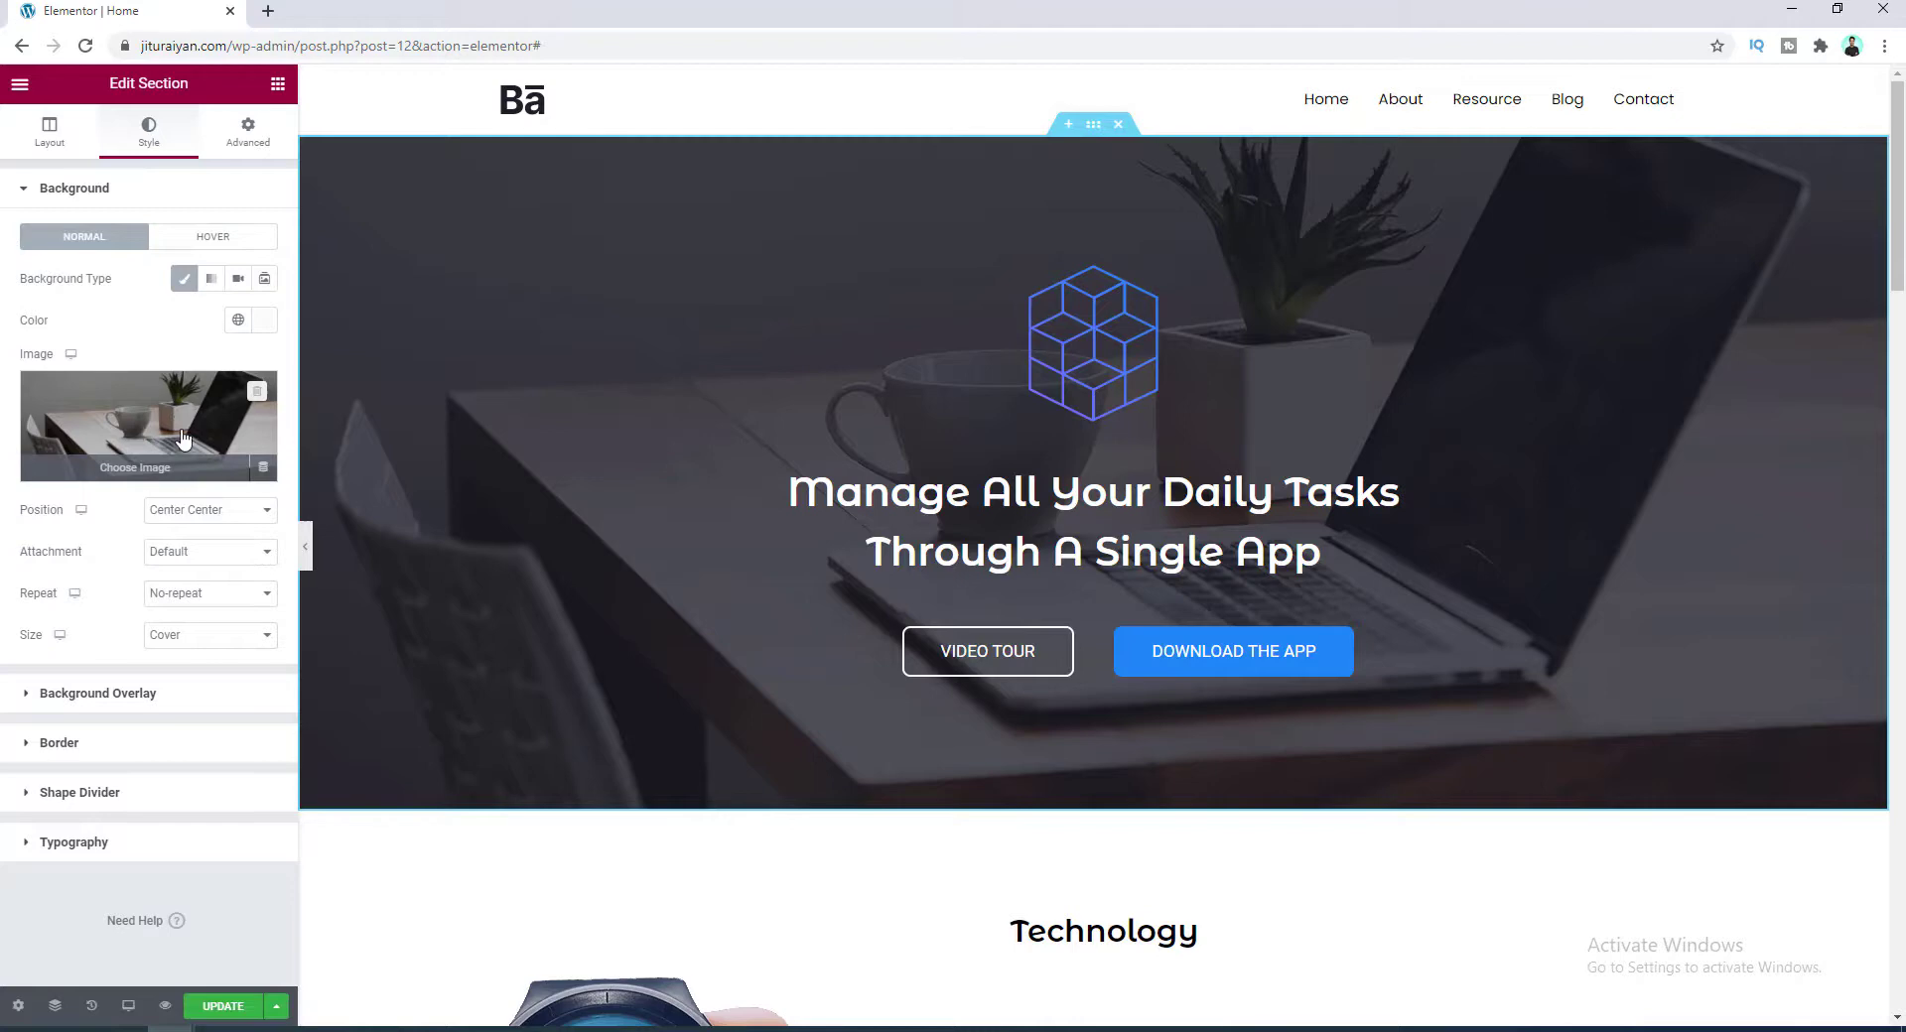
Remove the hero's laptop photo, set its background type to Video, and open the dashboard in a new tab.
click(256, 394)
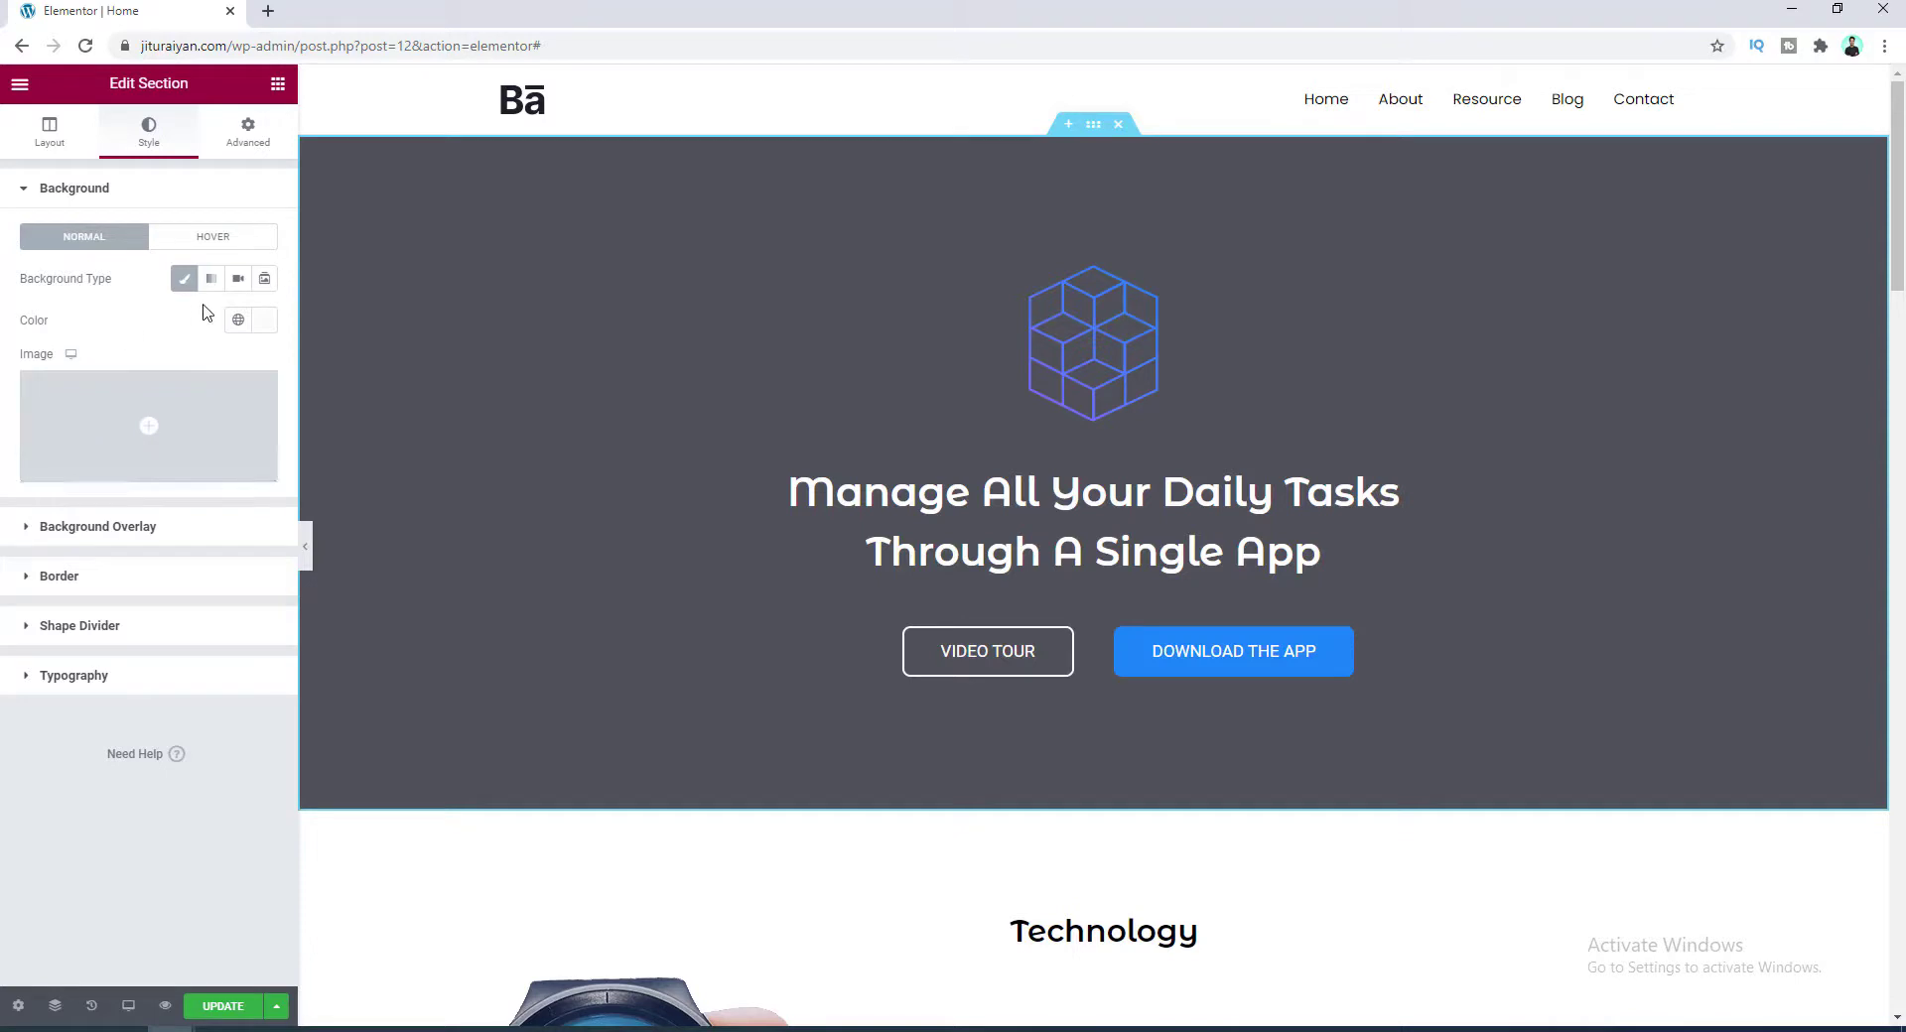
click(237, 280)
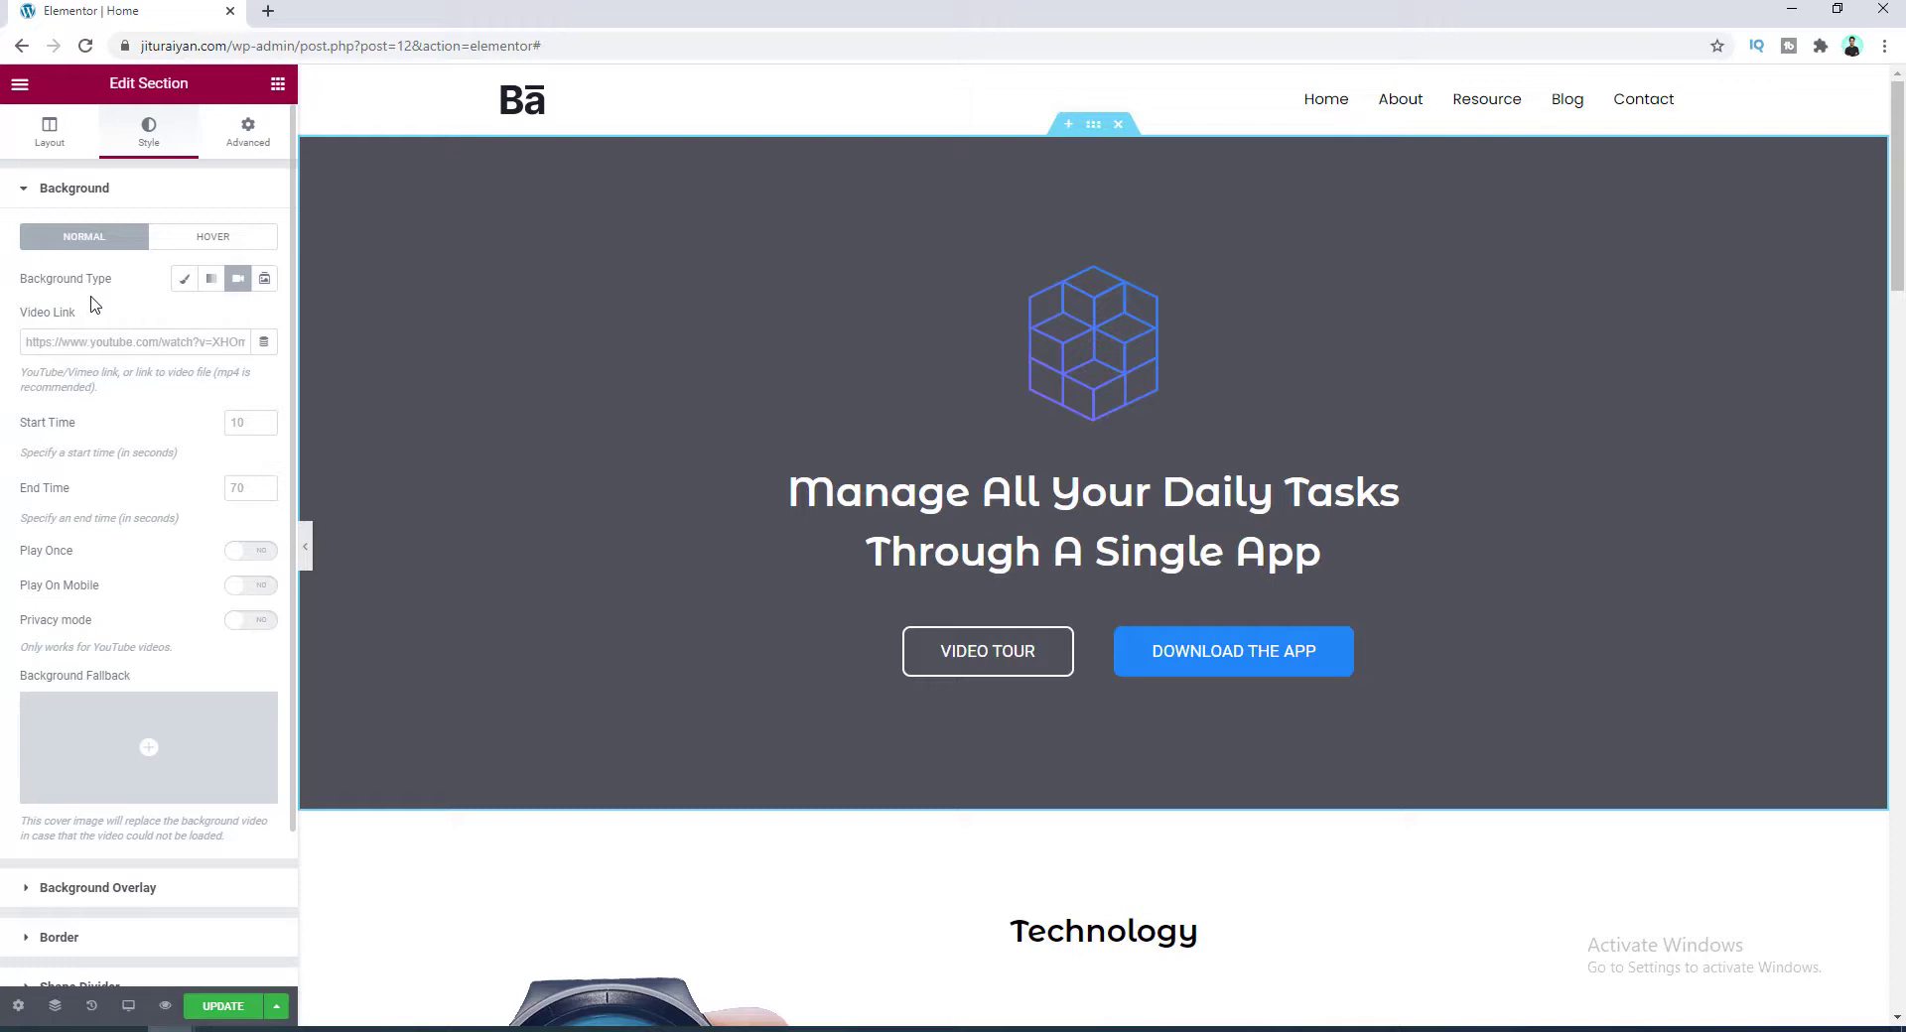
key(ctrl+l)
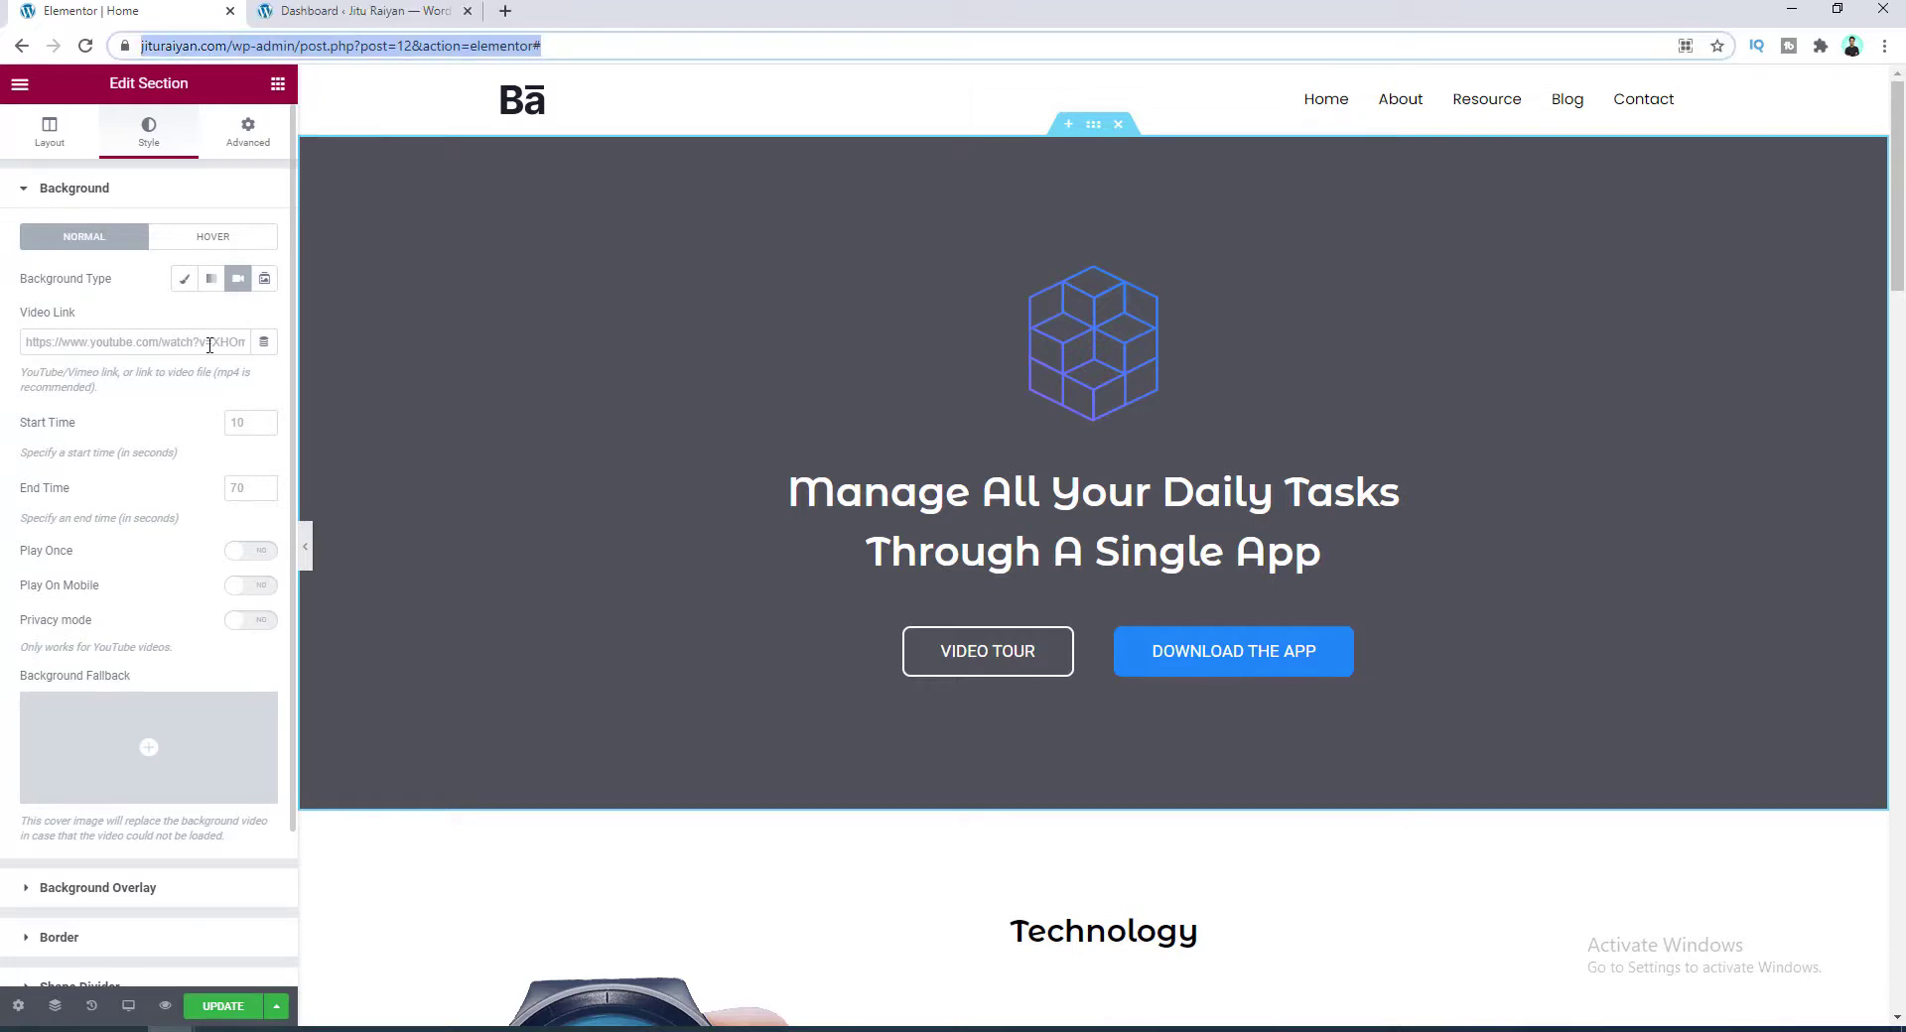
Upload video.mp4 into the WordPress Media Library by dragging it in from File Explorer.
click(390, 8)
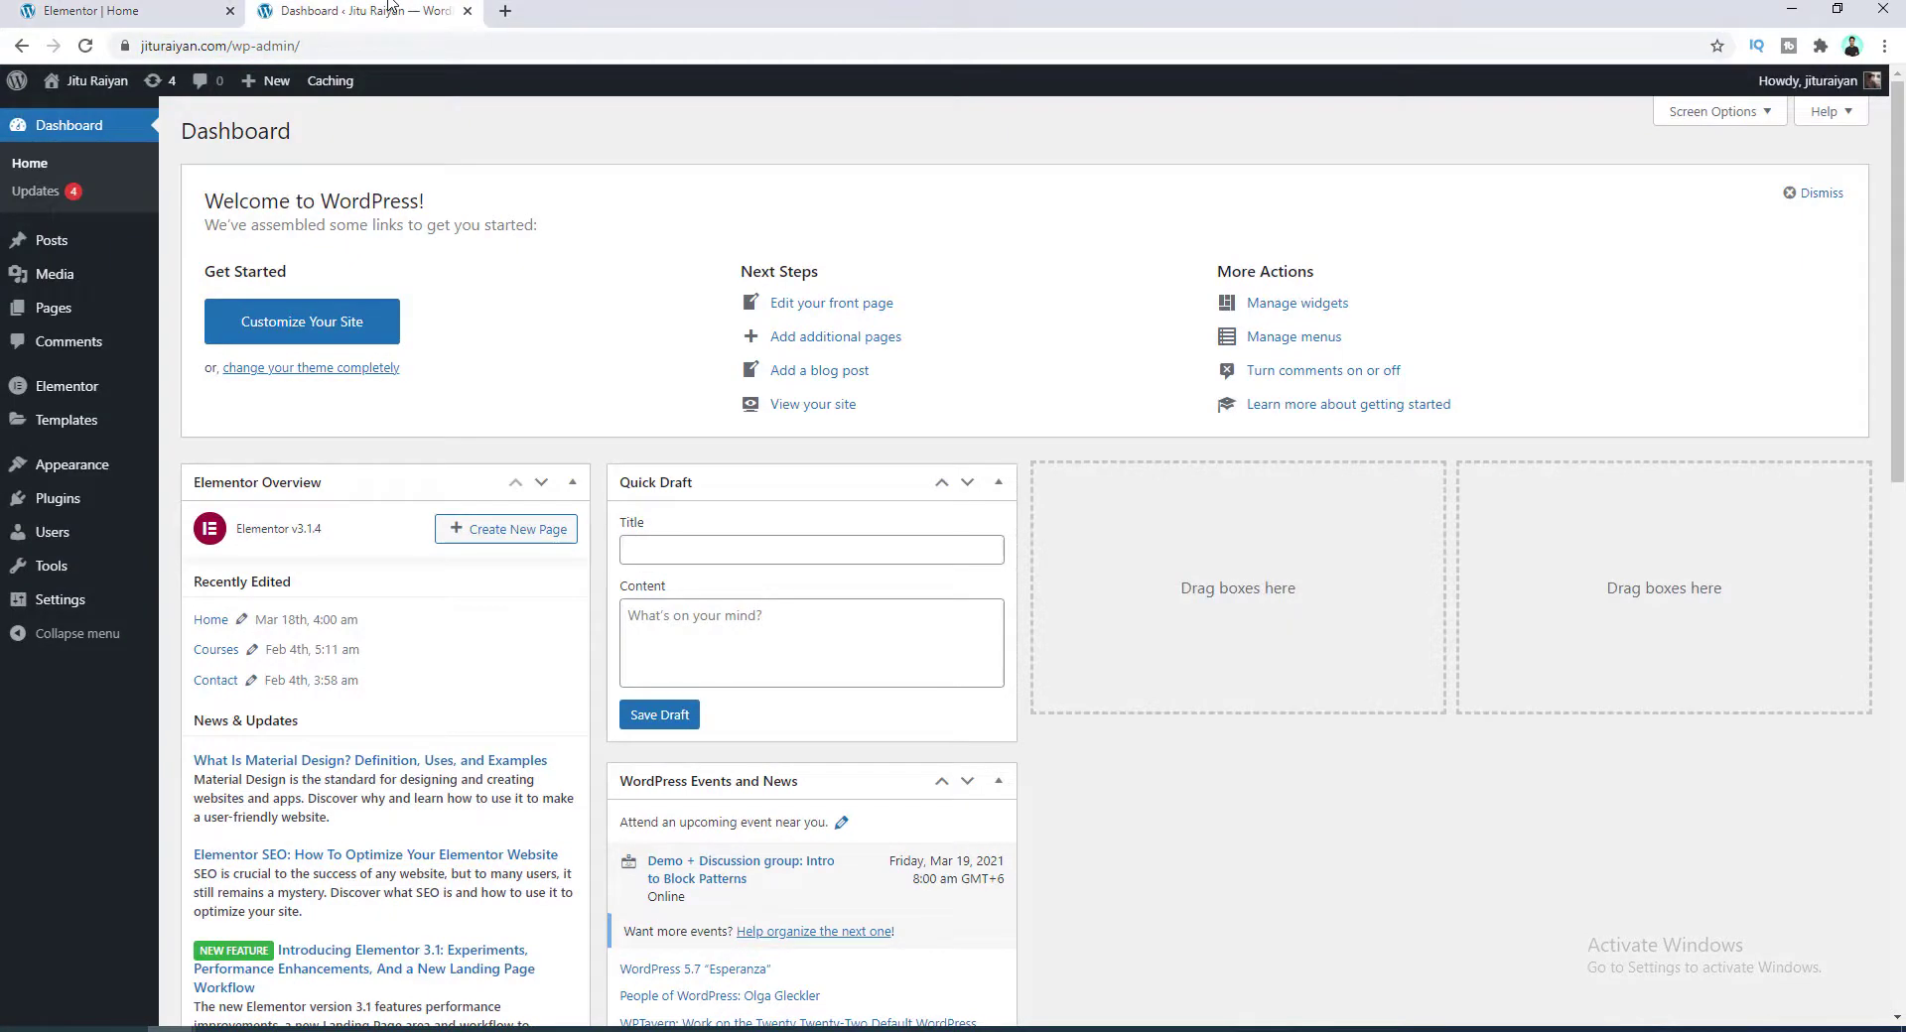
click(52, 278)
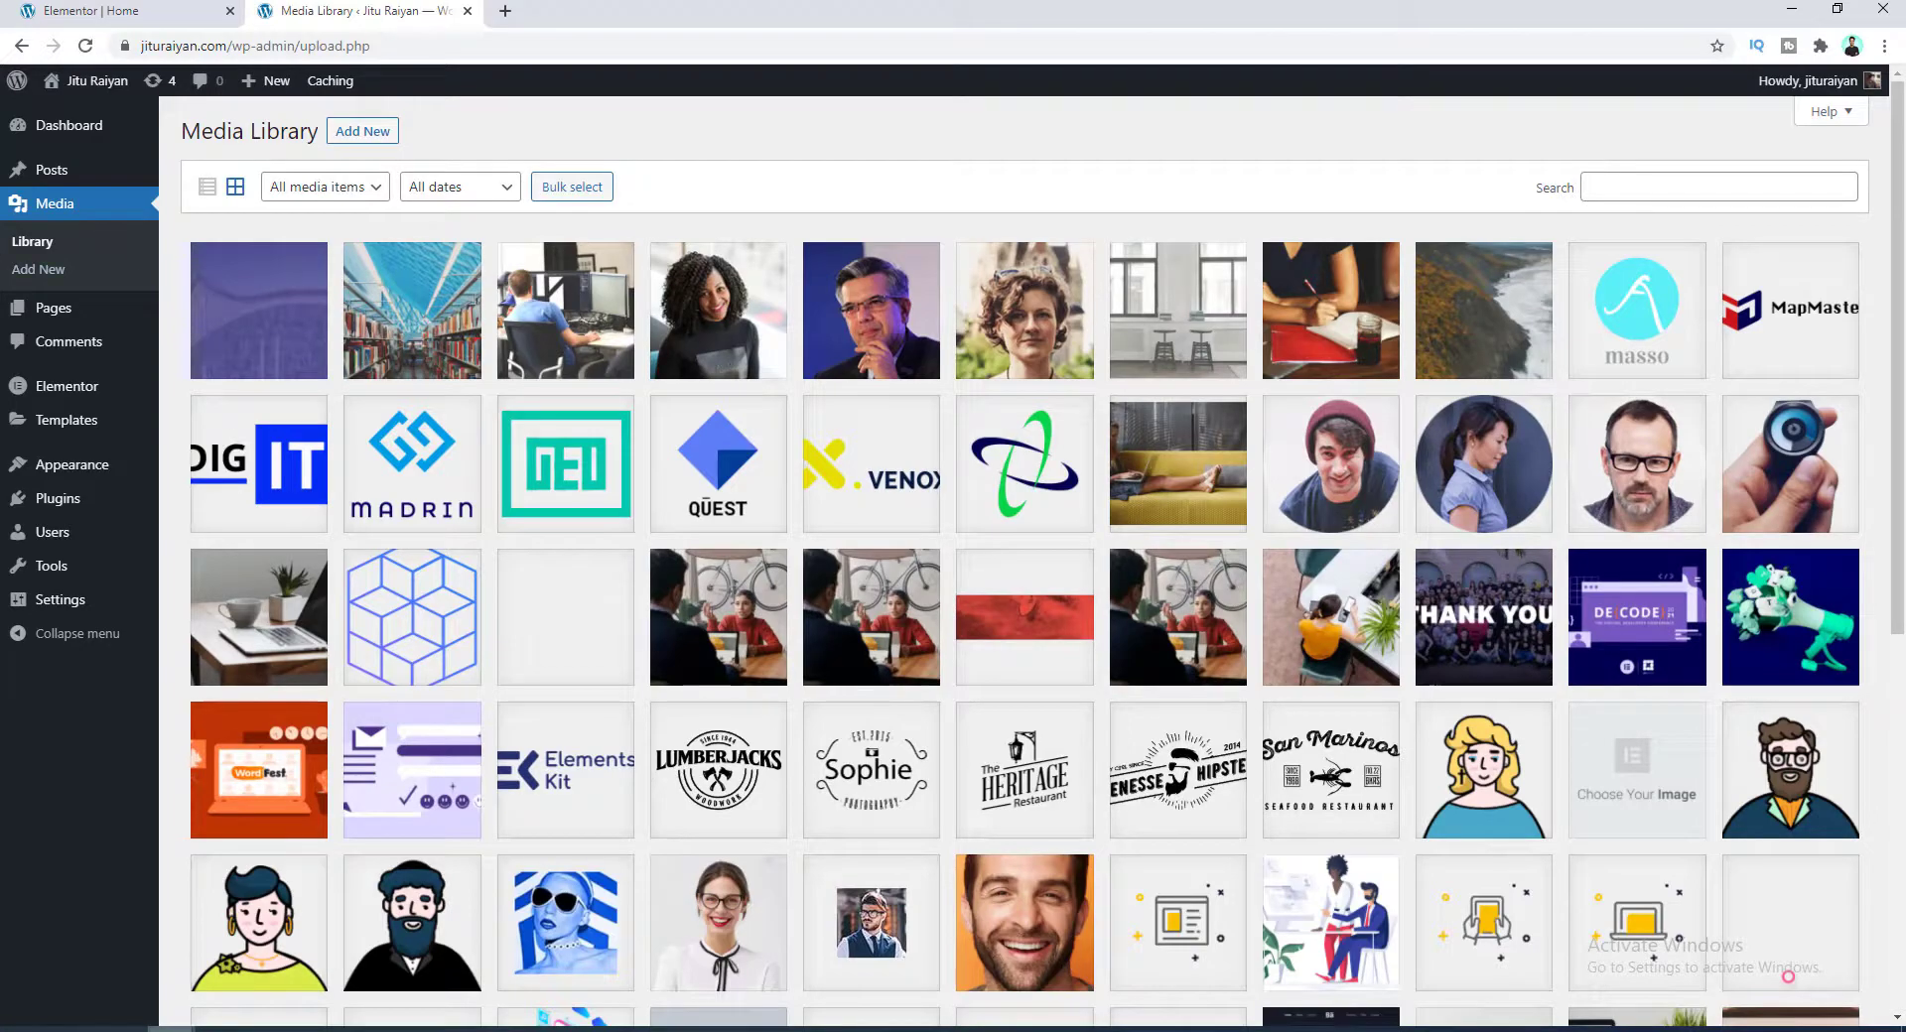
key(alt+Tab)
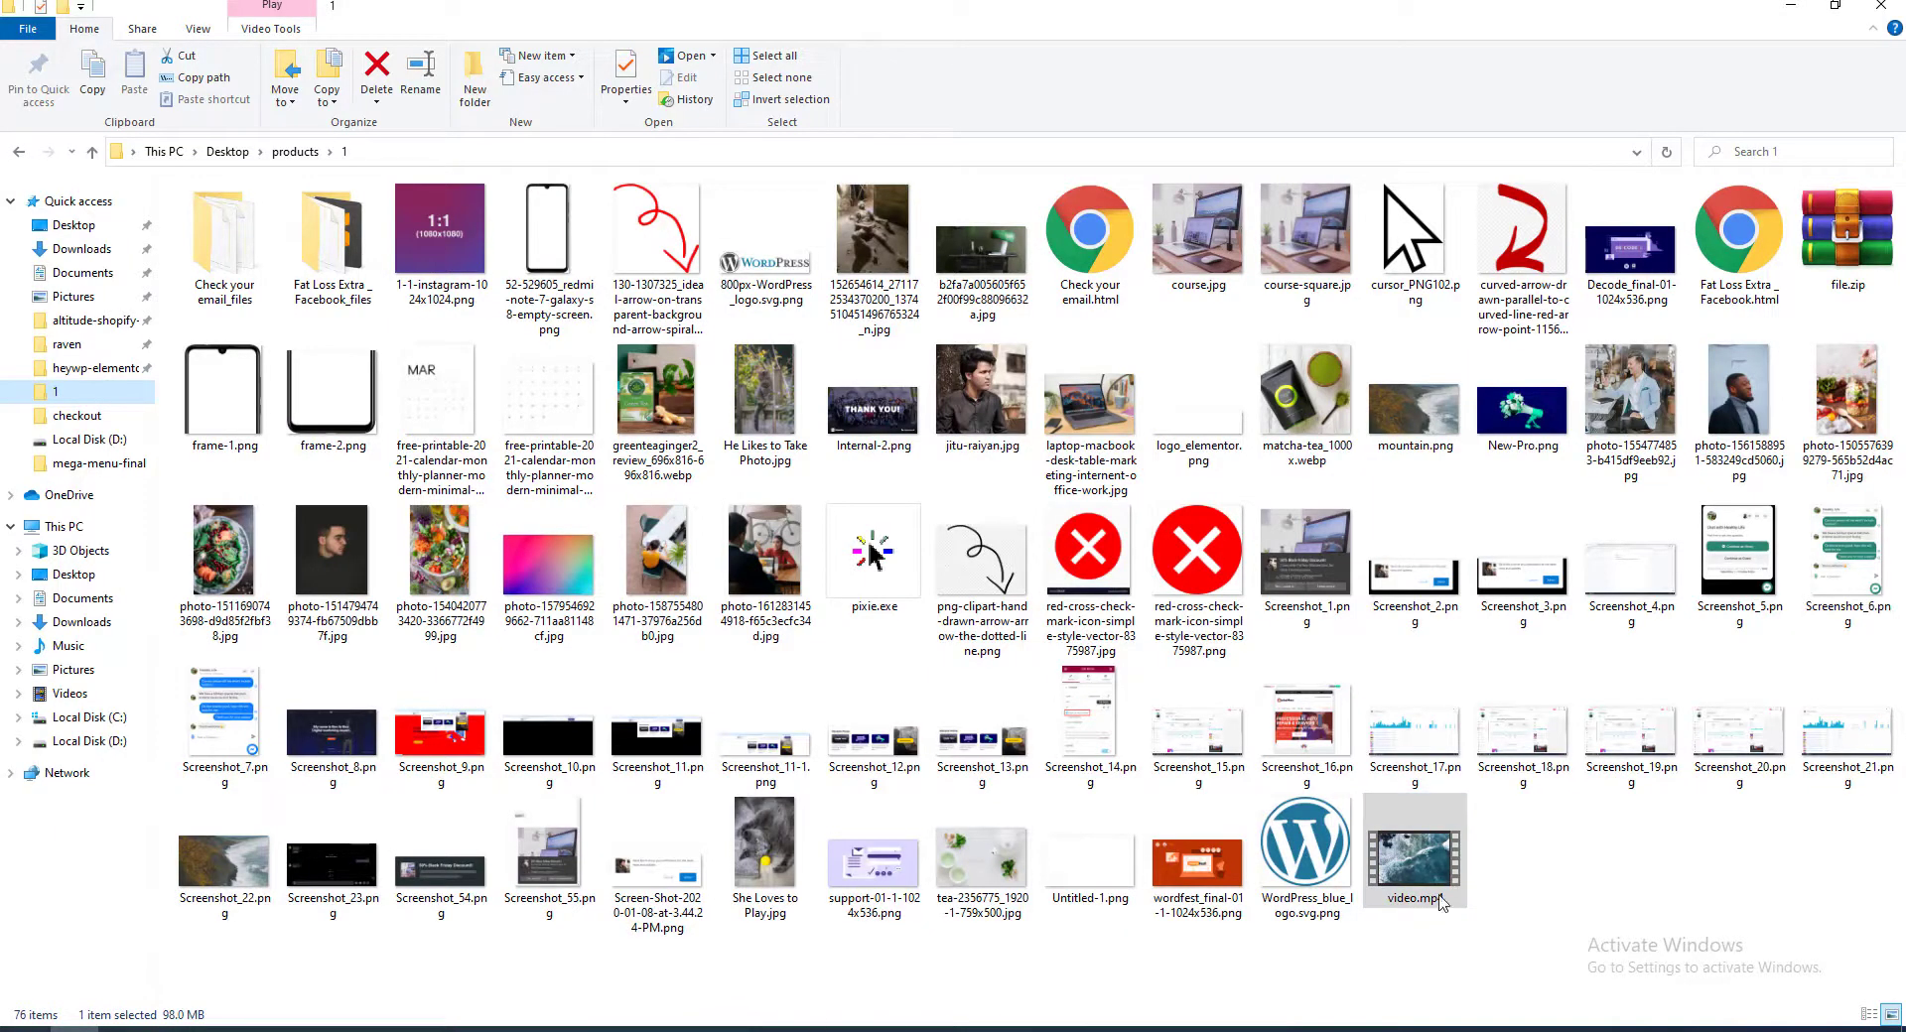
drag(1441, 903, 455, 774)
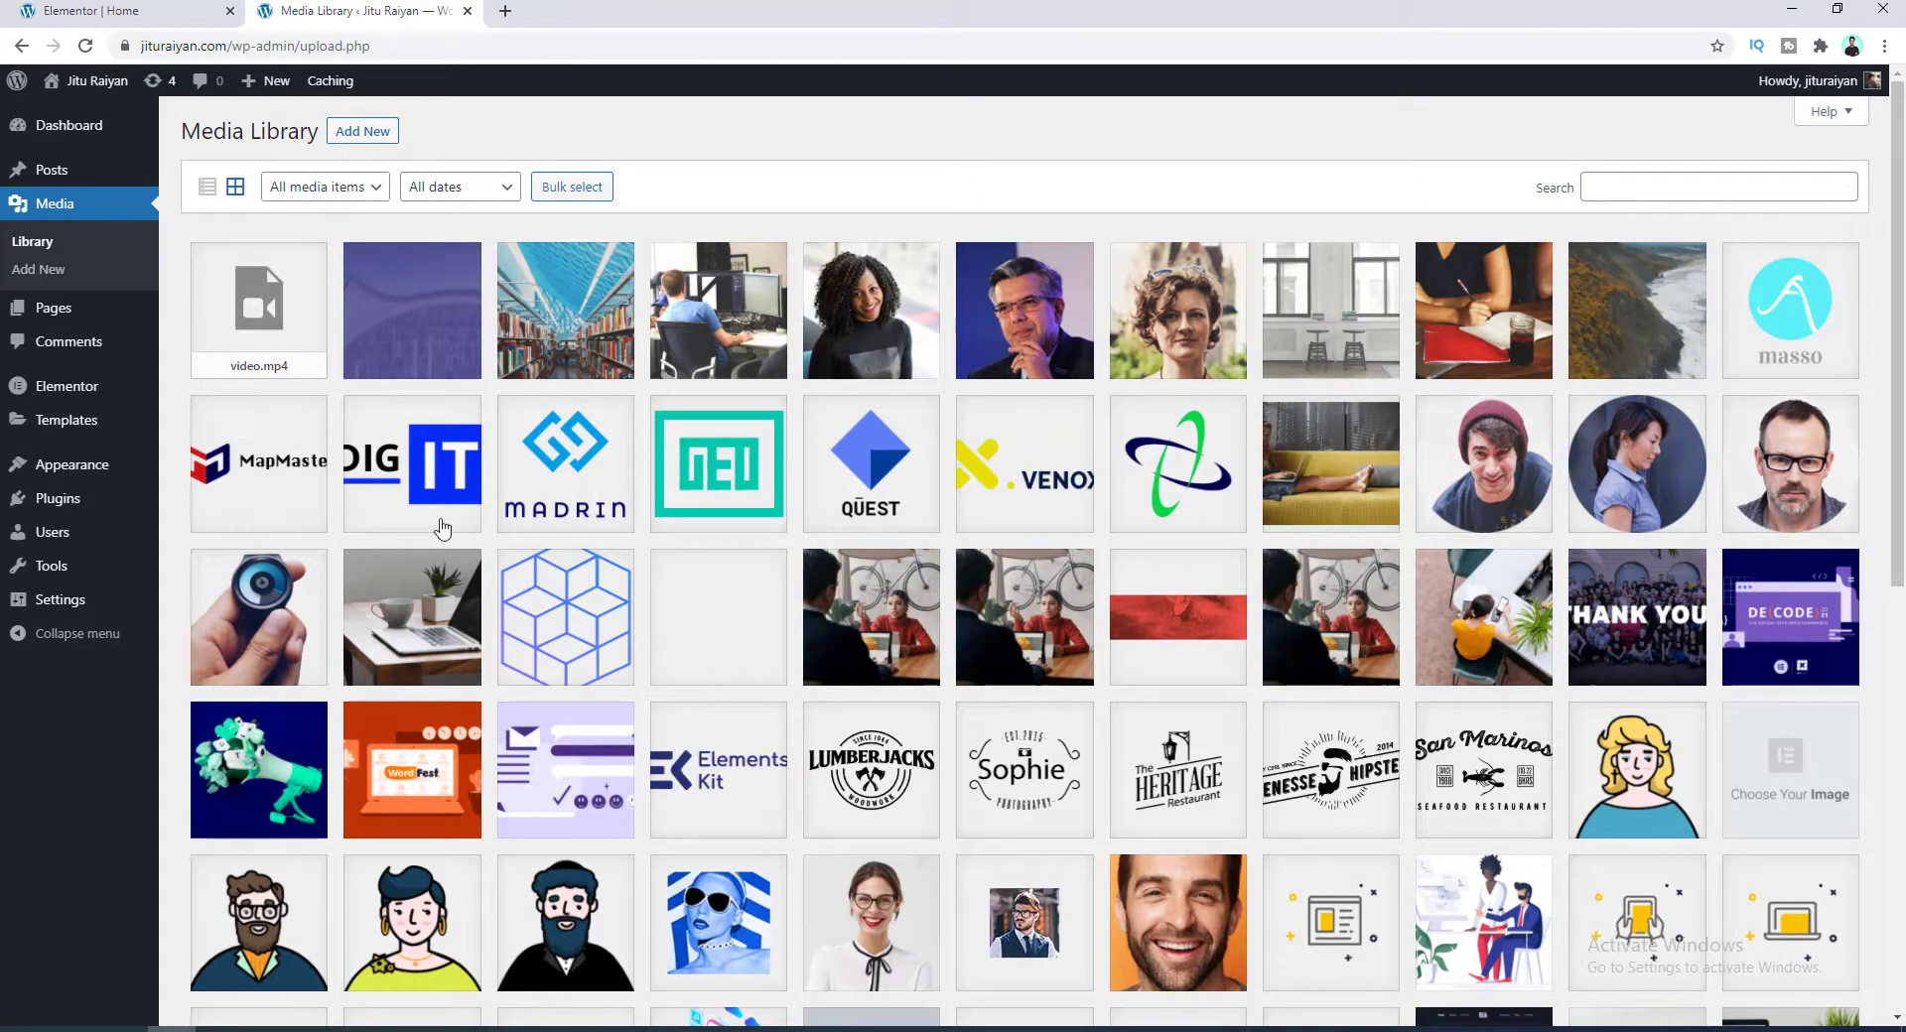
Copy the uploaded video.mp4's file URL and go back to the Elementor tab.
click(291, 337)
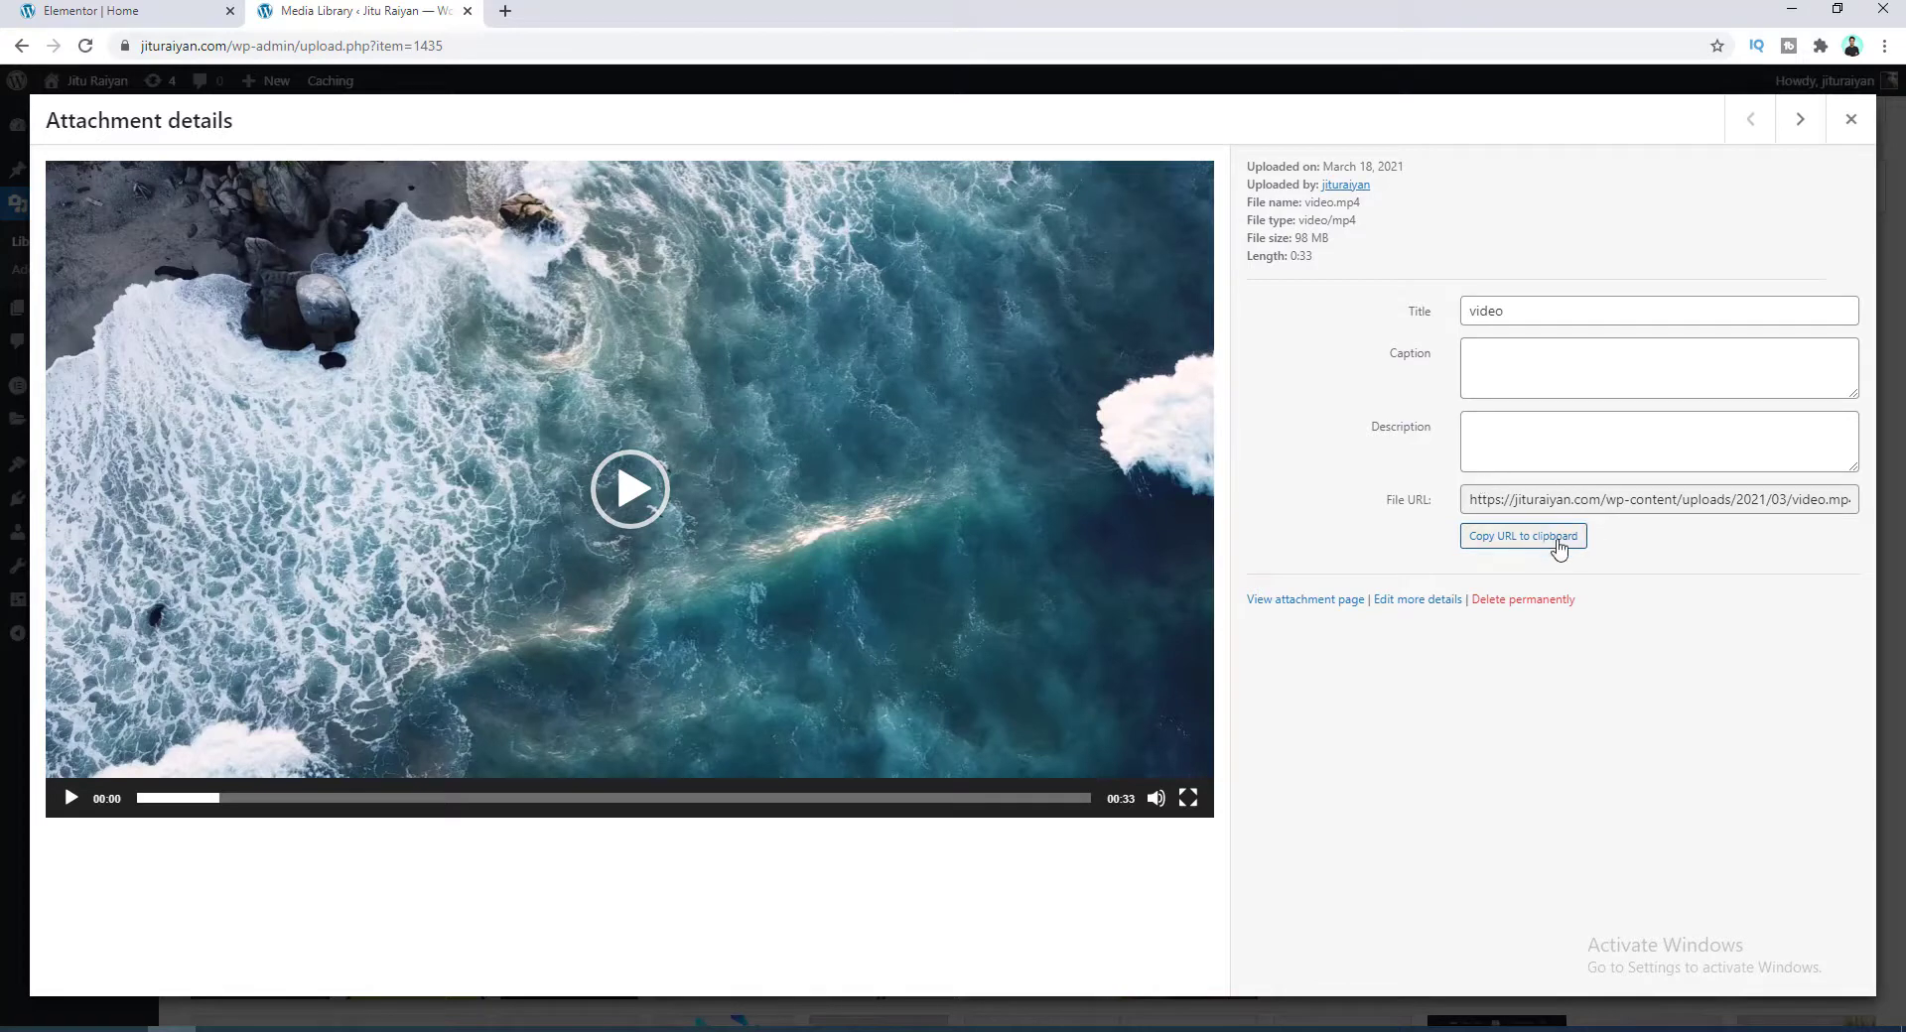
click(1550, 543)
click(119, 11)
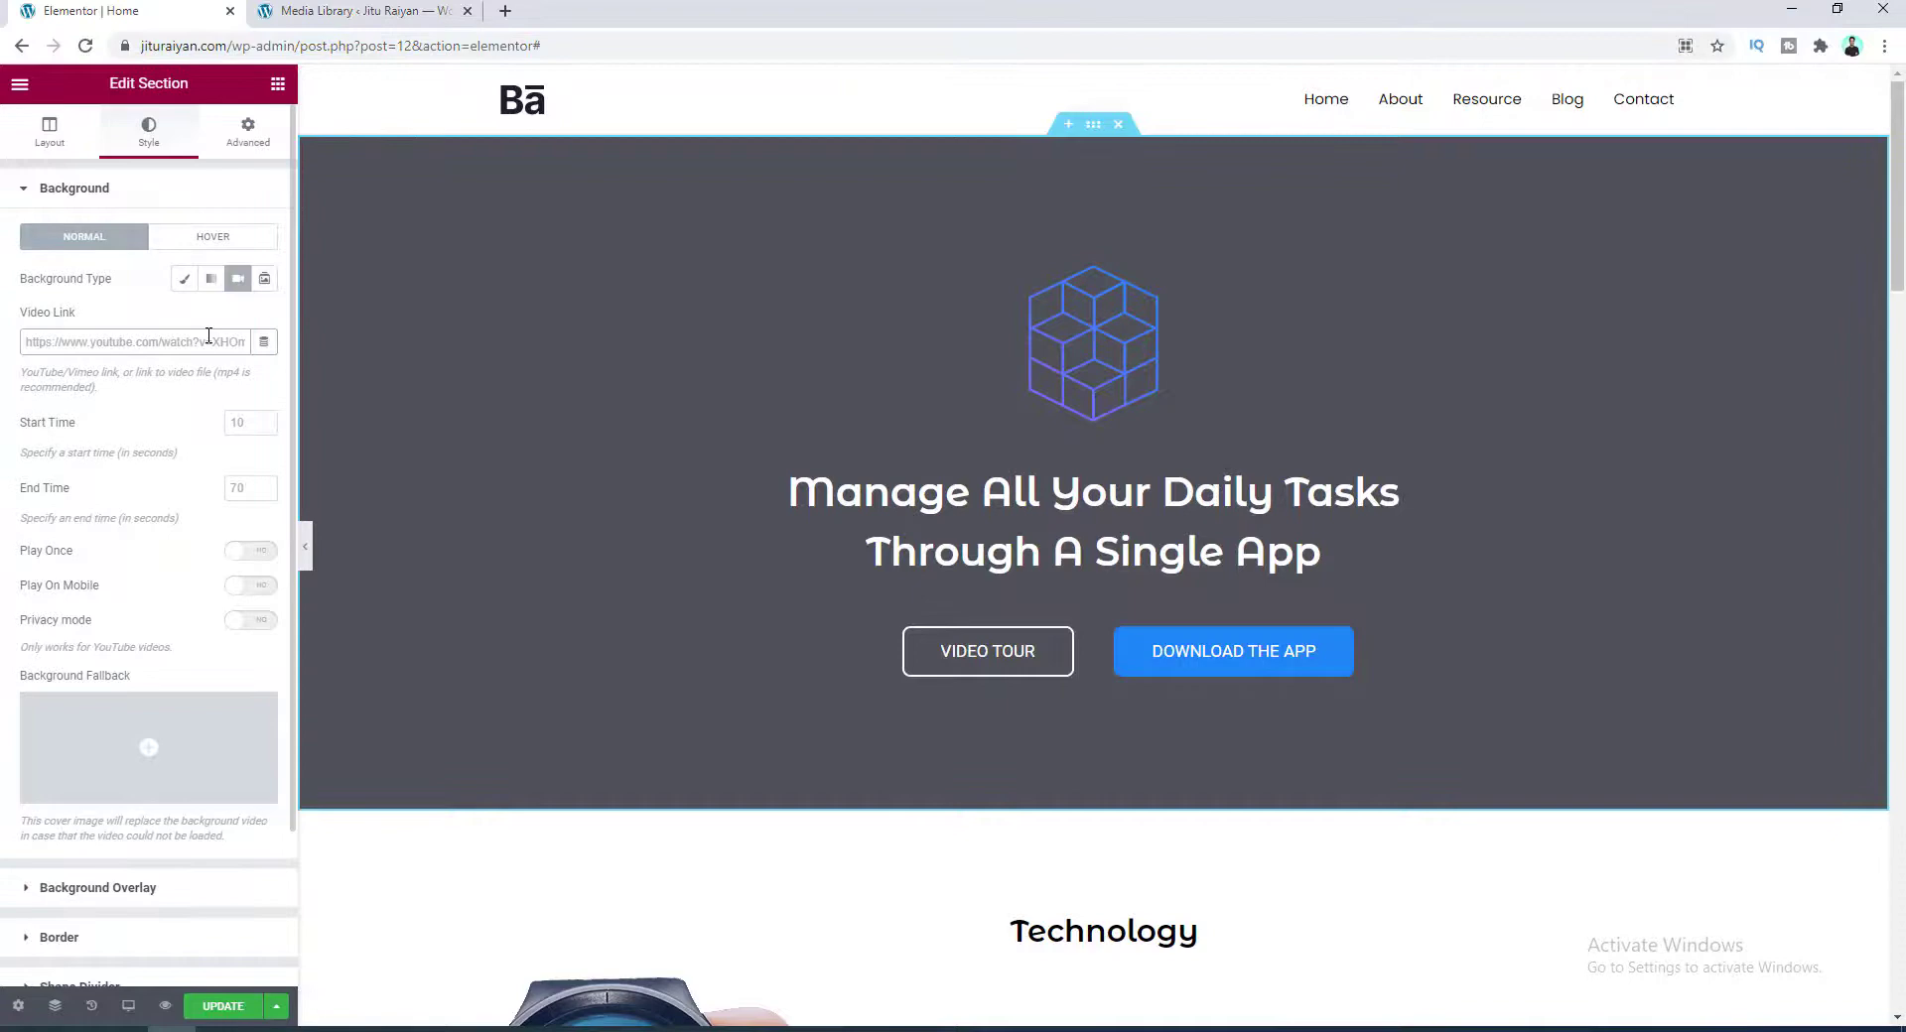
Paste the video.mp4 URL into the hero's Video Link field, then open a new browser tab.
key(ctrl+v)
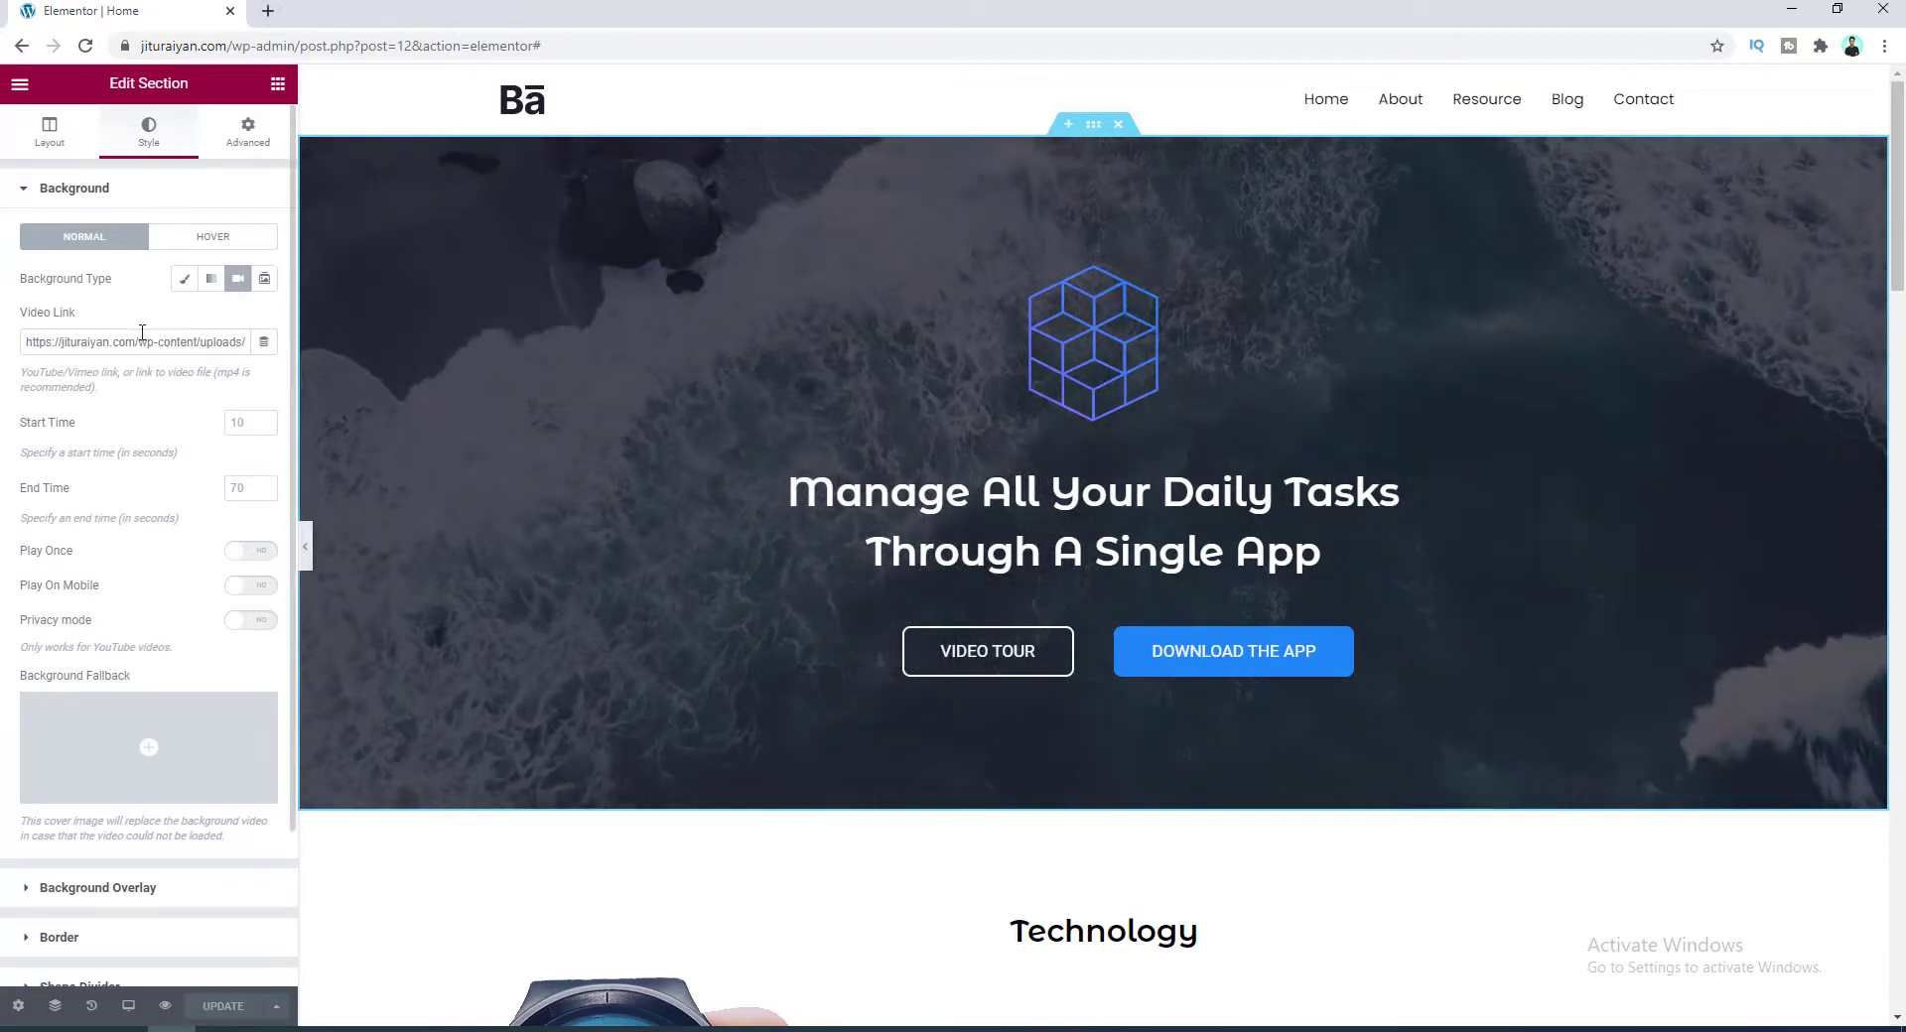
key(ctrl+t)
Load the lofi YouTube video in the new tab, pause it, and copy its page address.
click(298, 39)
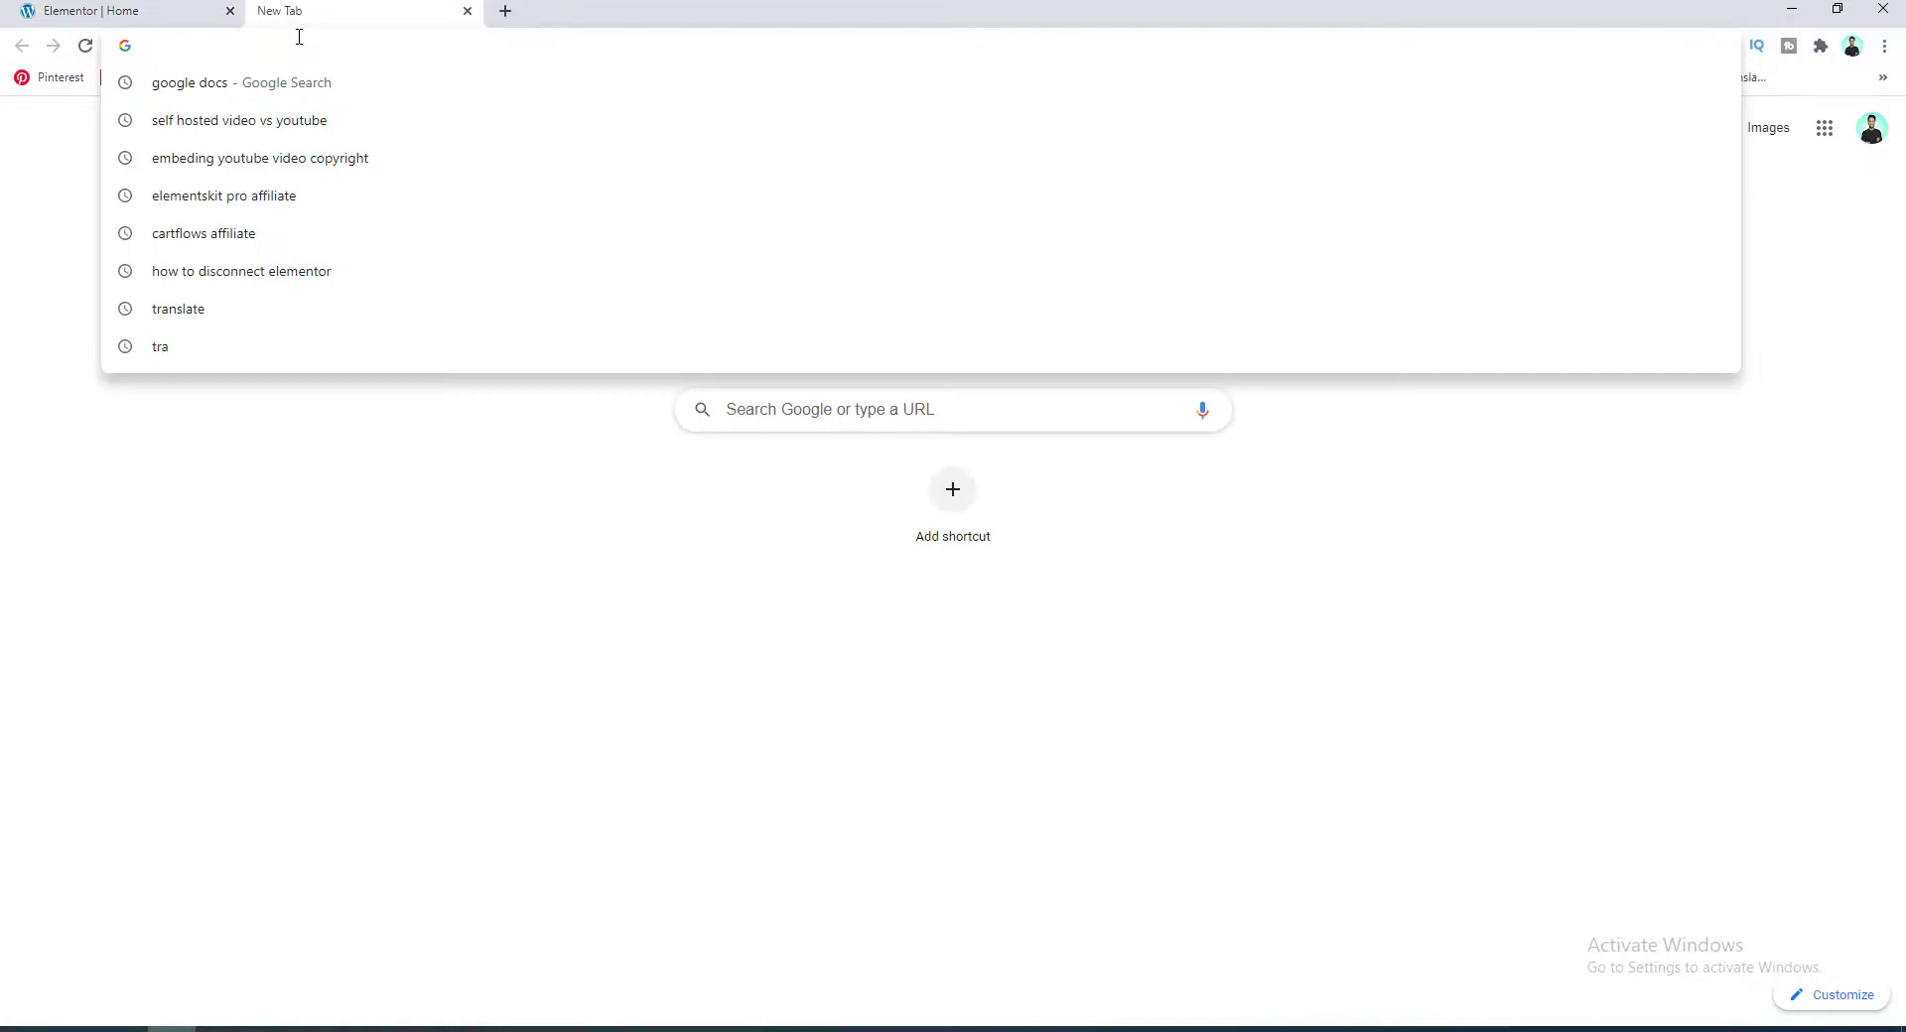
key(ctrl+v)
key(Return)
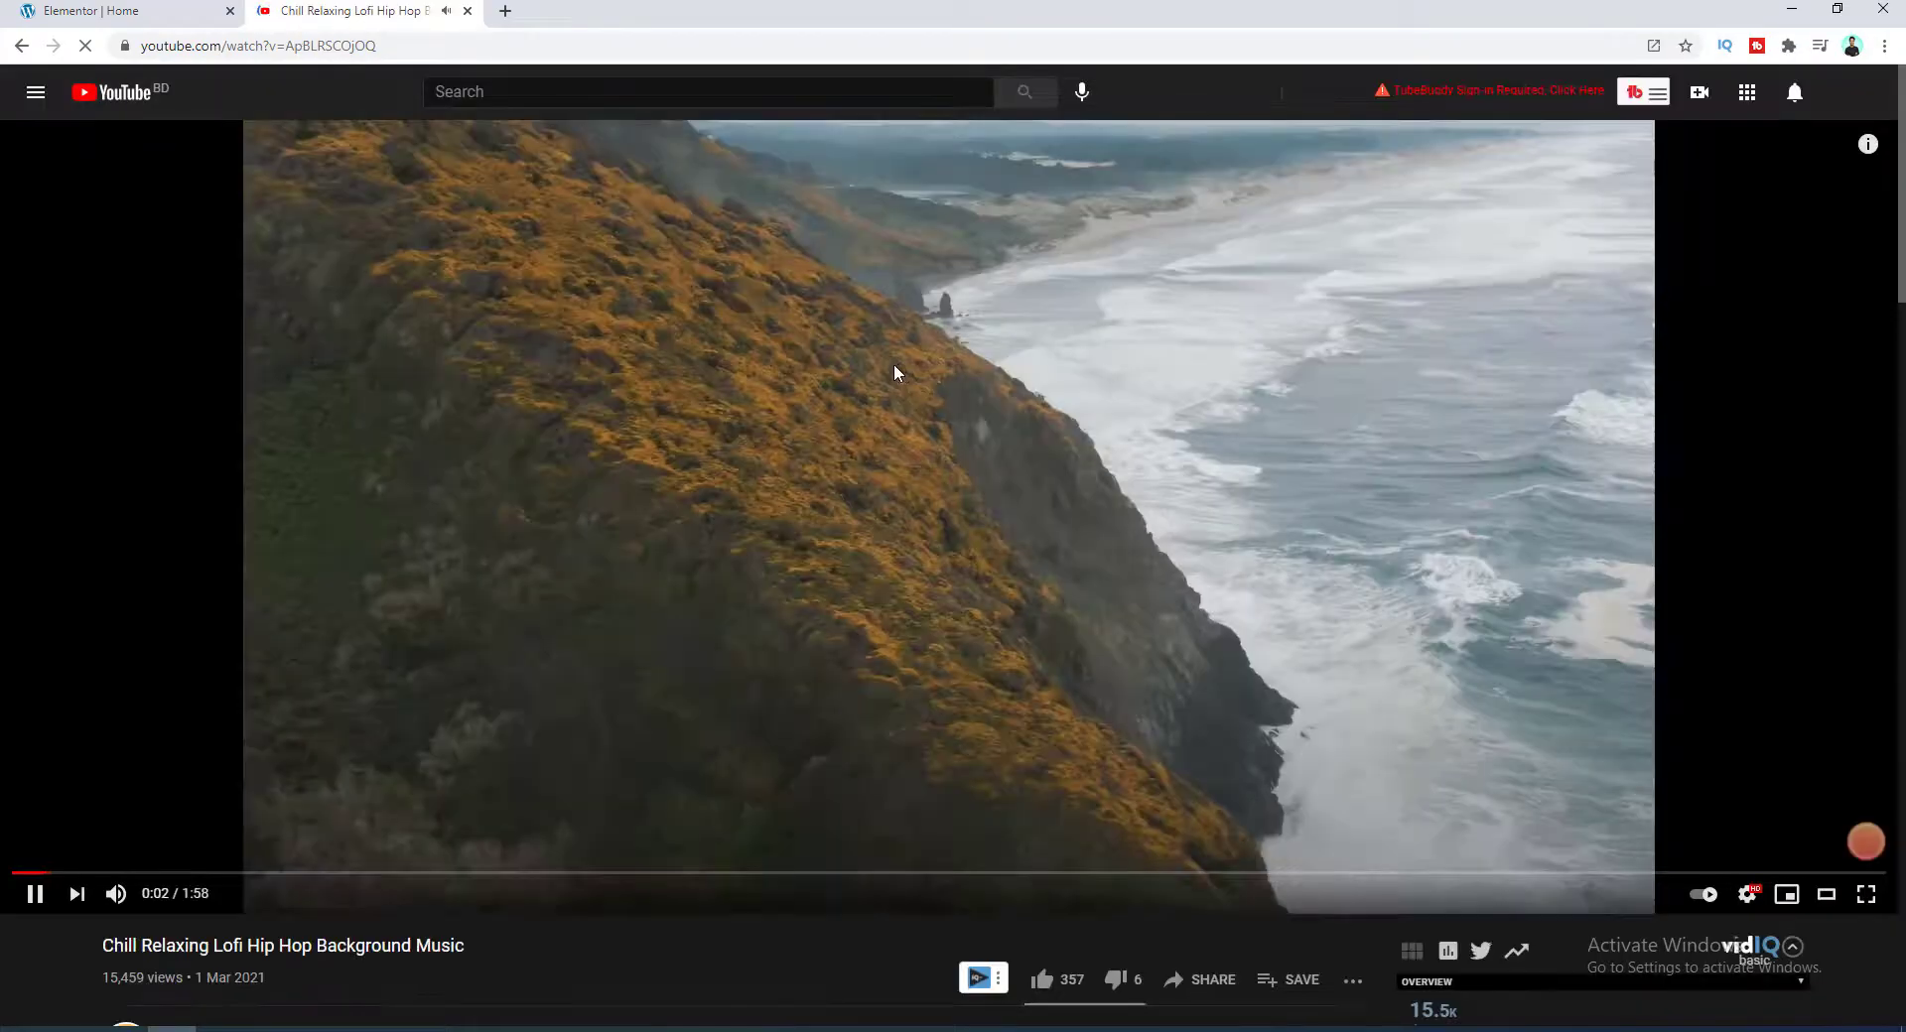
click(985, 335)
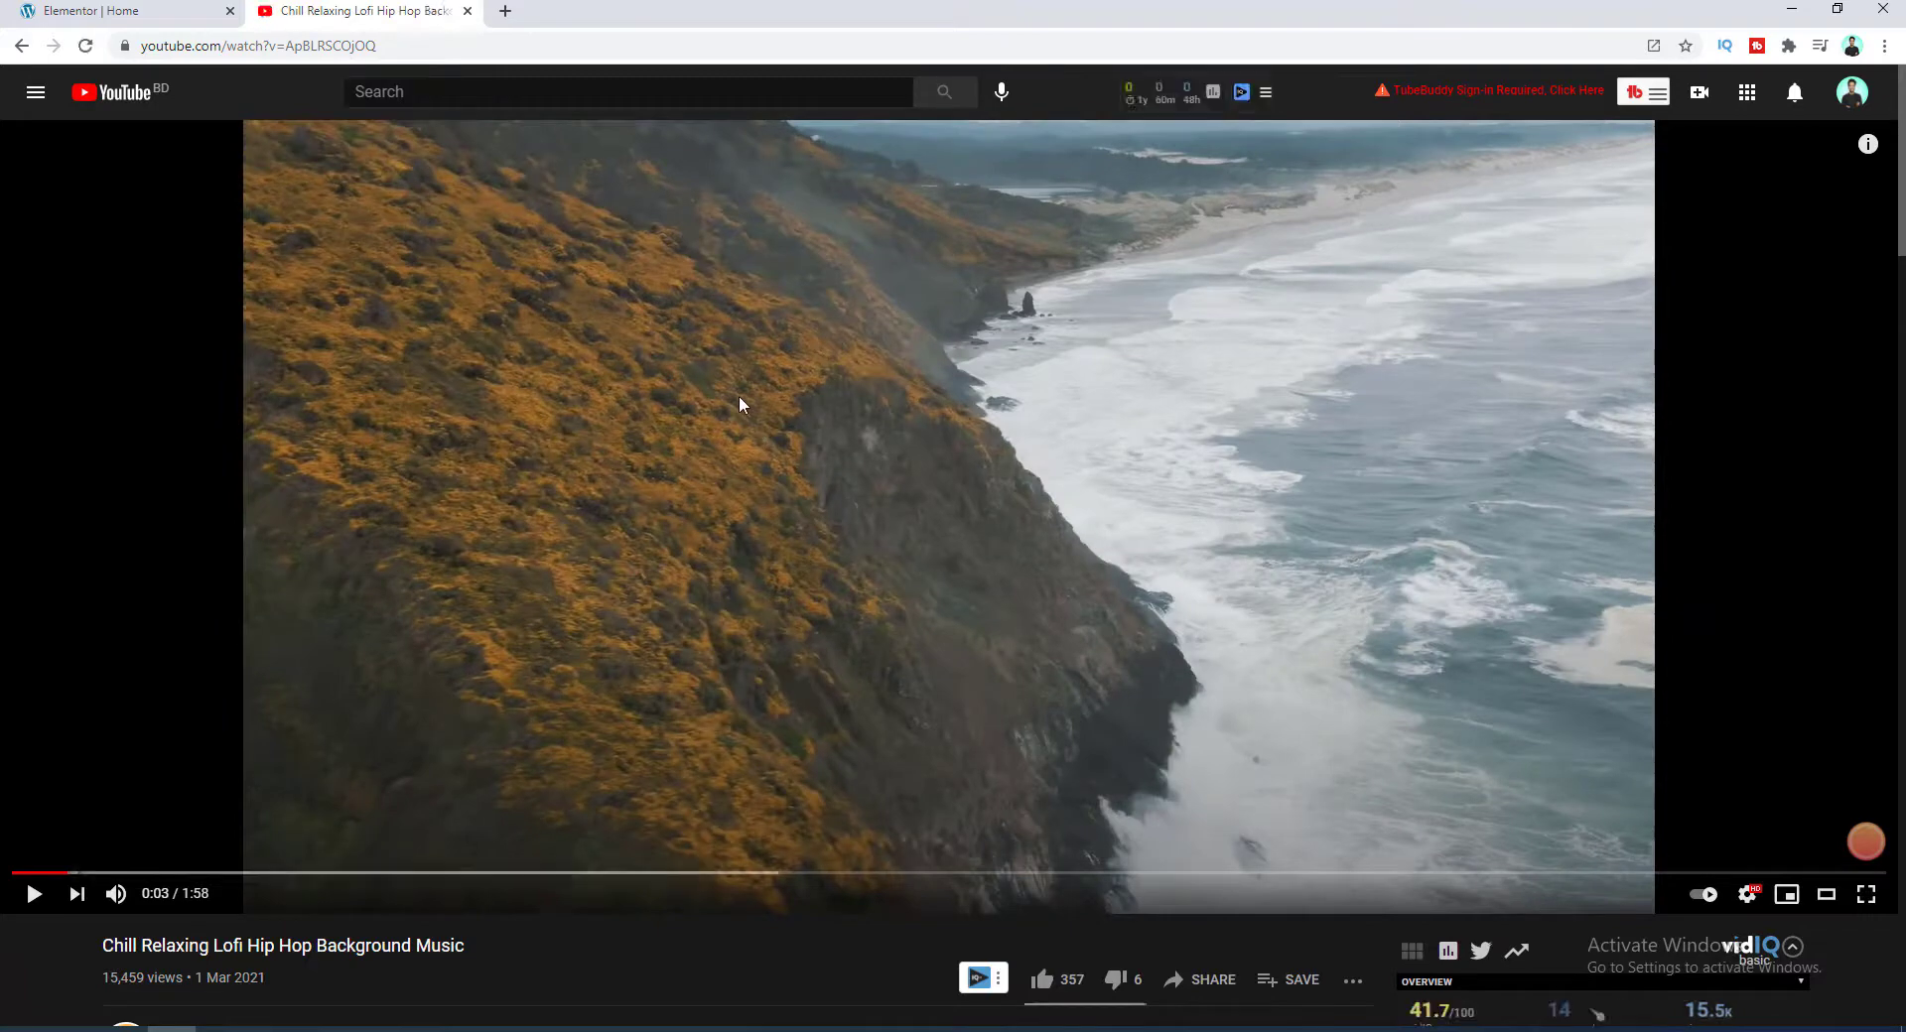
click(408, 47)
key(ctrl+c)
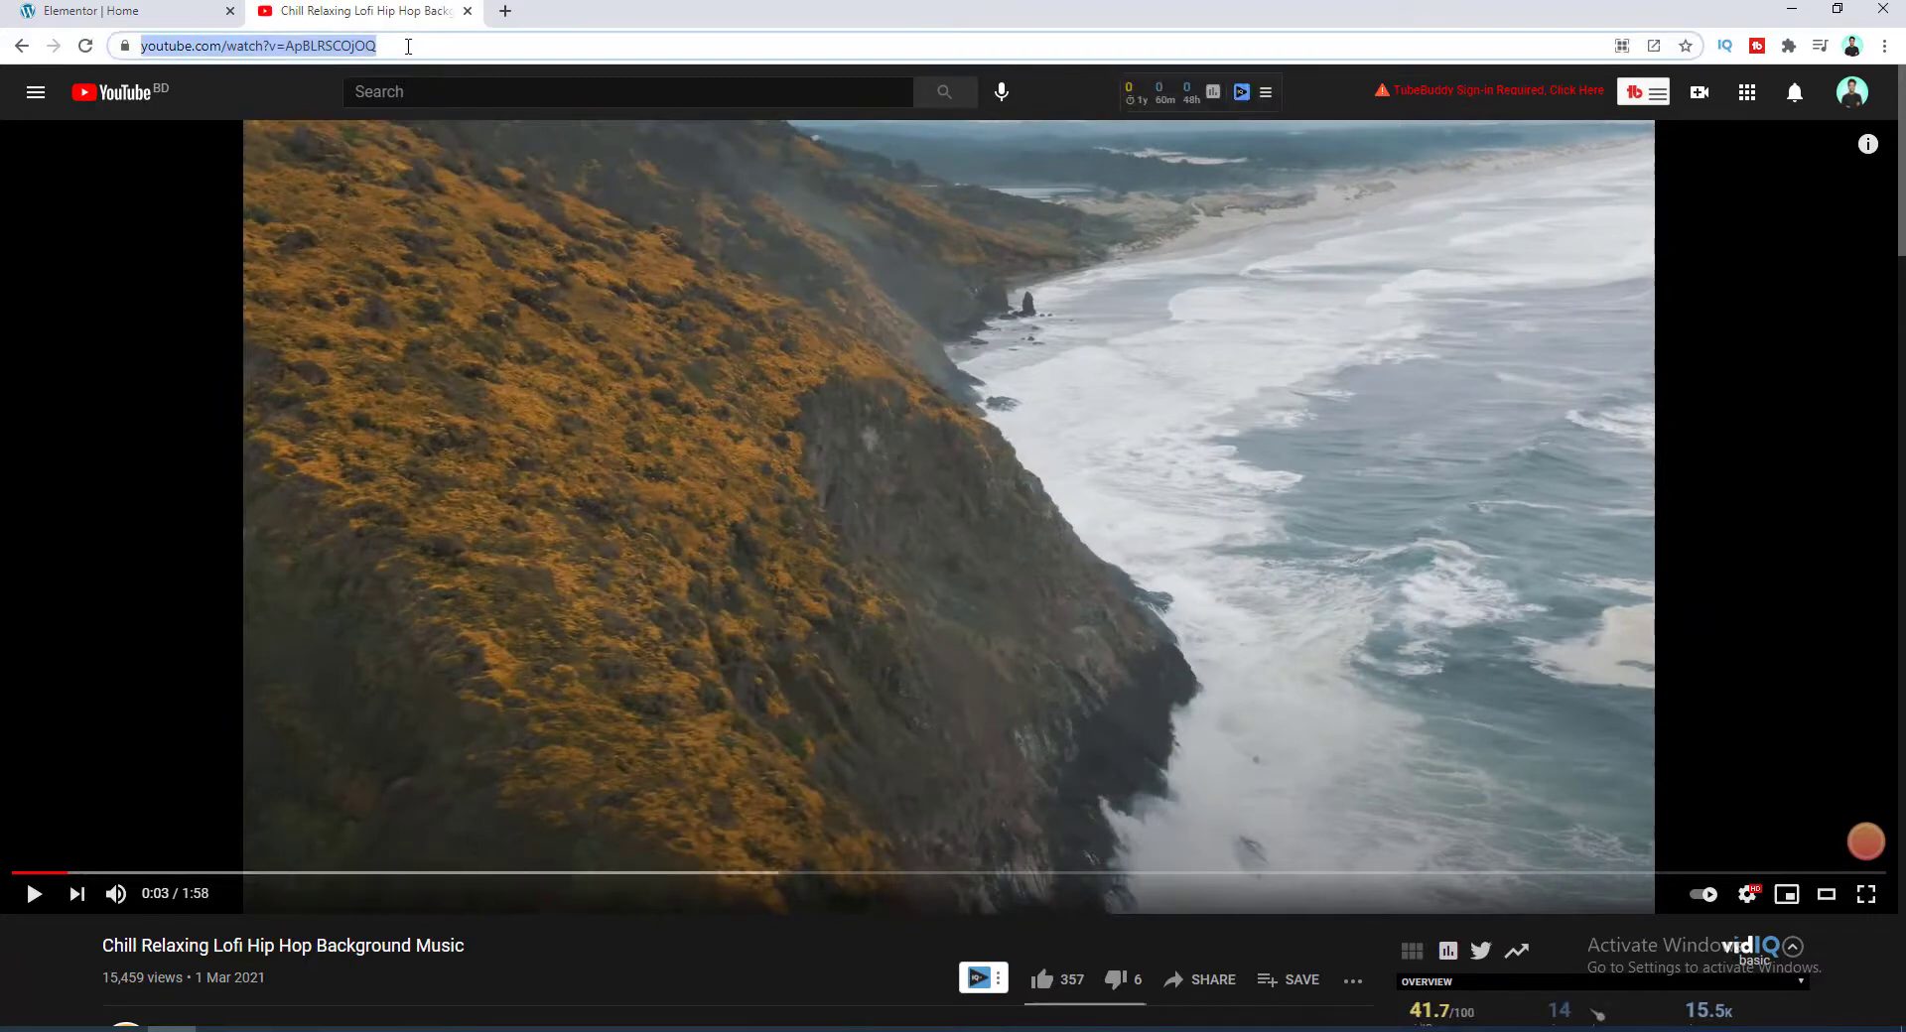
click(149, 11)
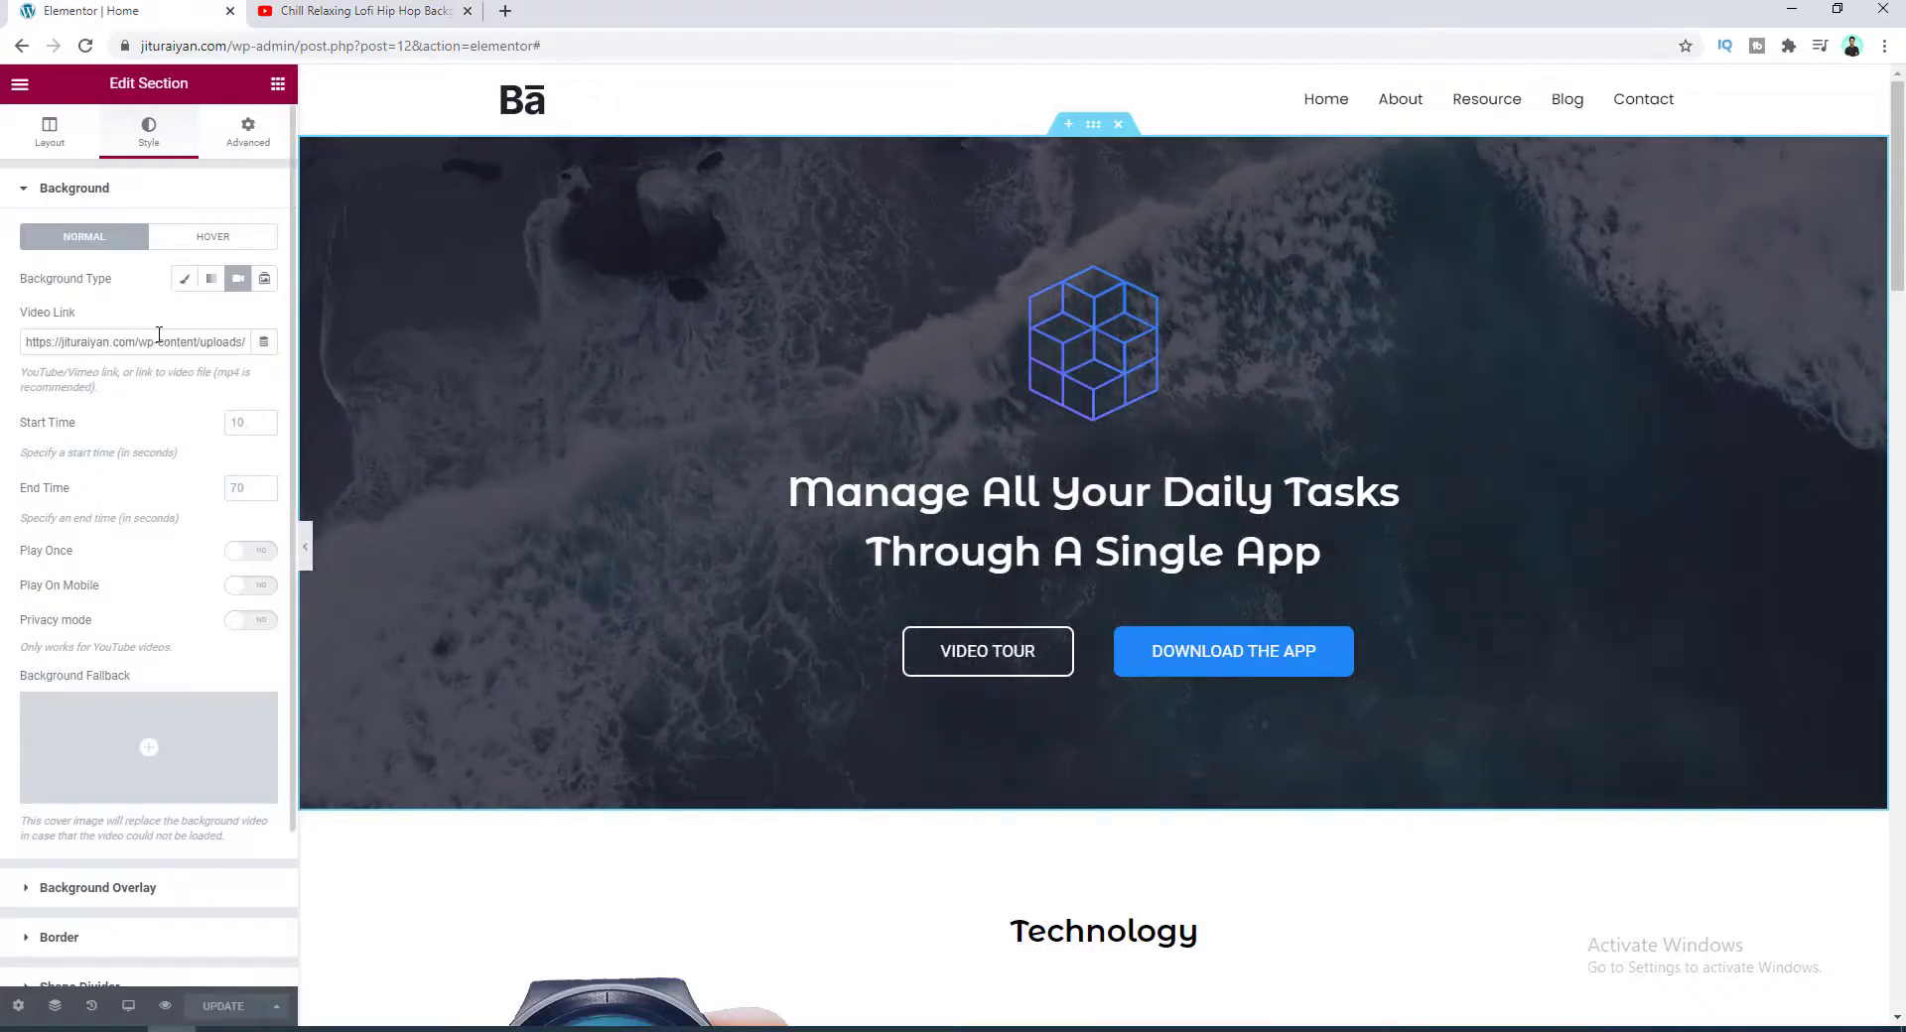
Replace the hero's Video Link contents with the YouTube lofi video address.
click(159, 340)
key(ctrl+a)
key(ctrl+v)
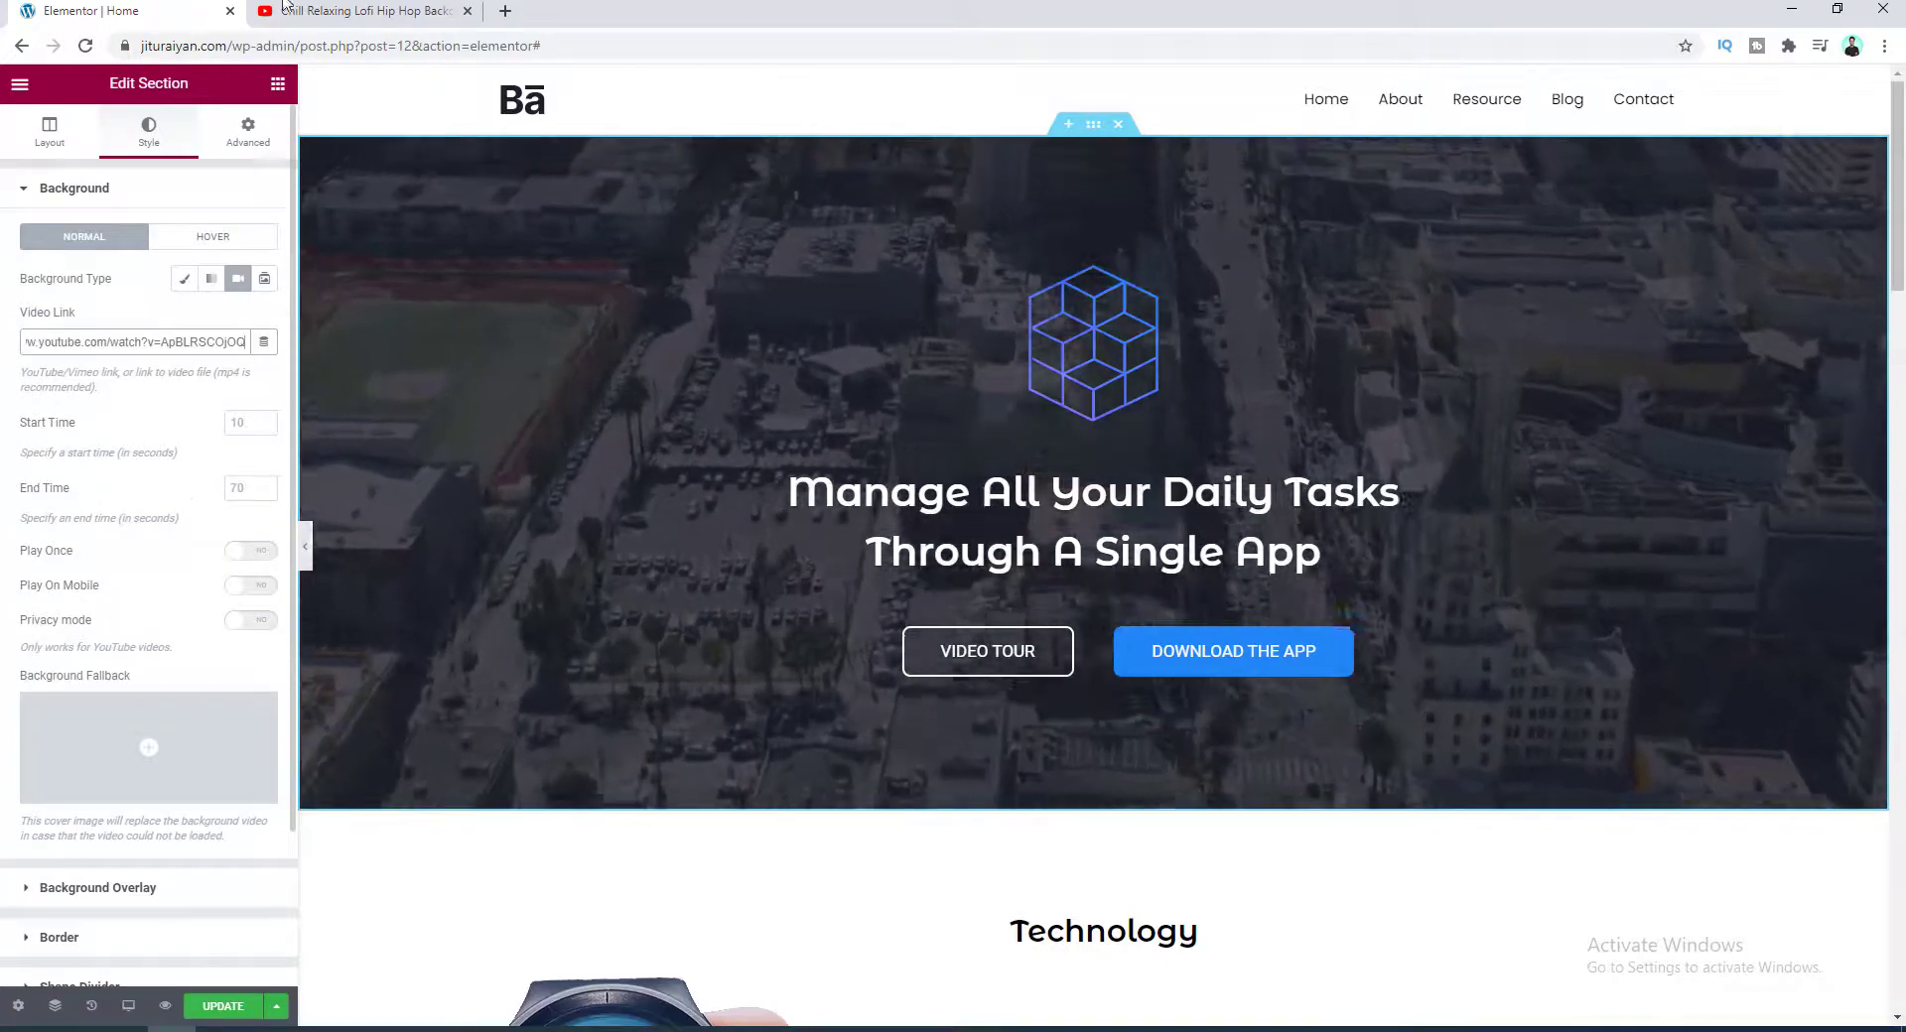
Play the lofi YouTube video and pause it near the end at 1:51 of 1:58.
click(294, 8)
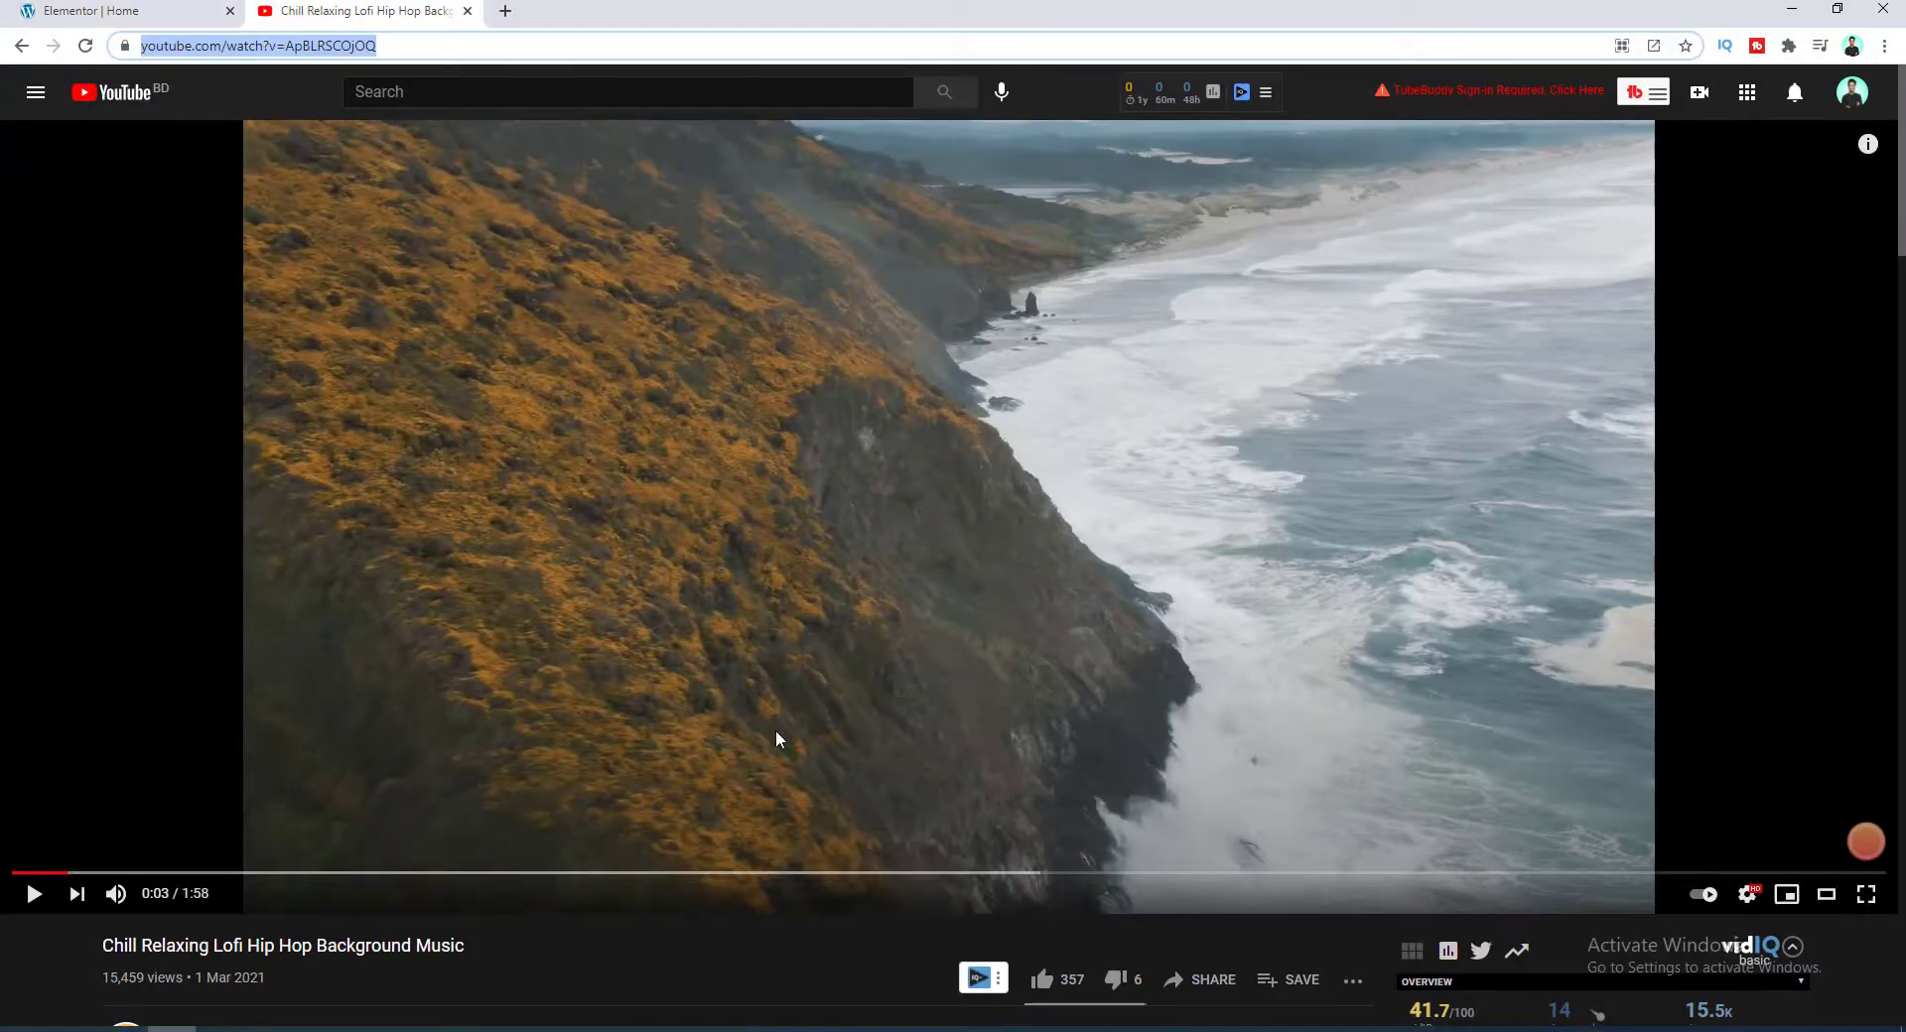
click(978, 730)
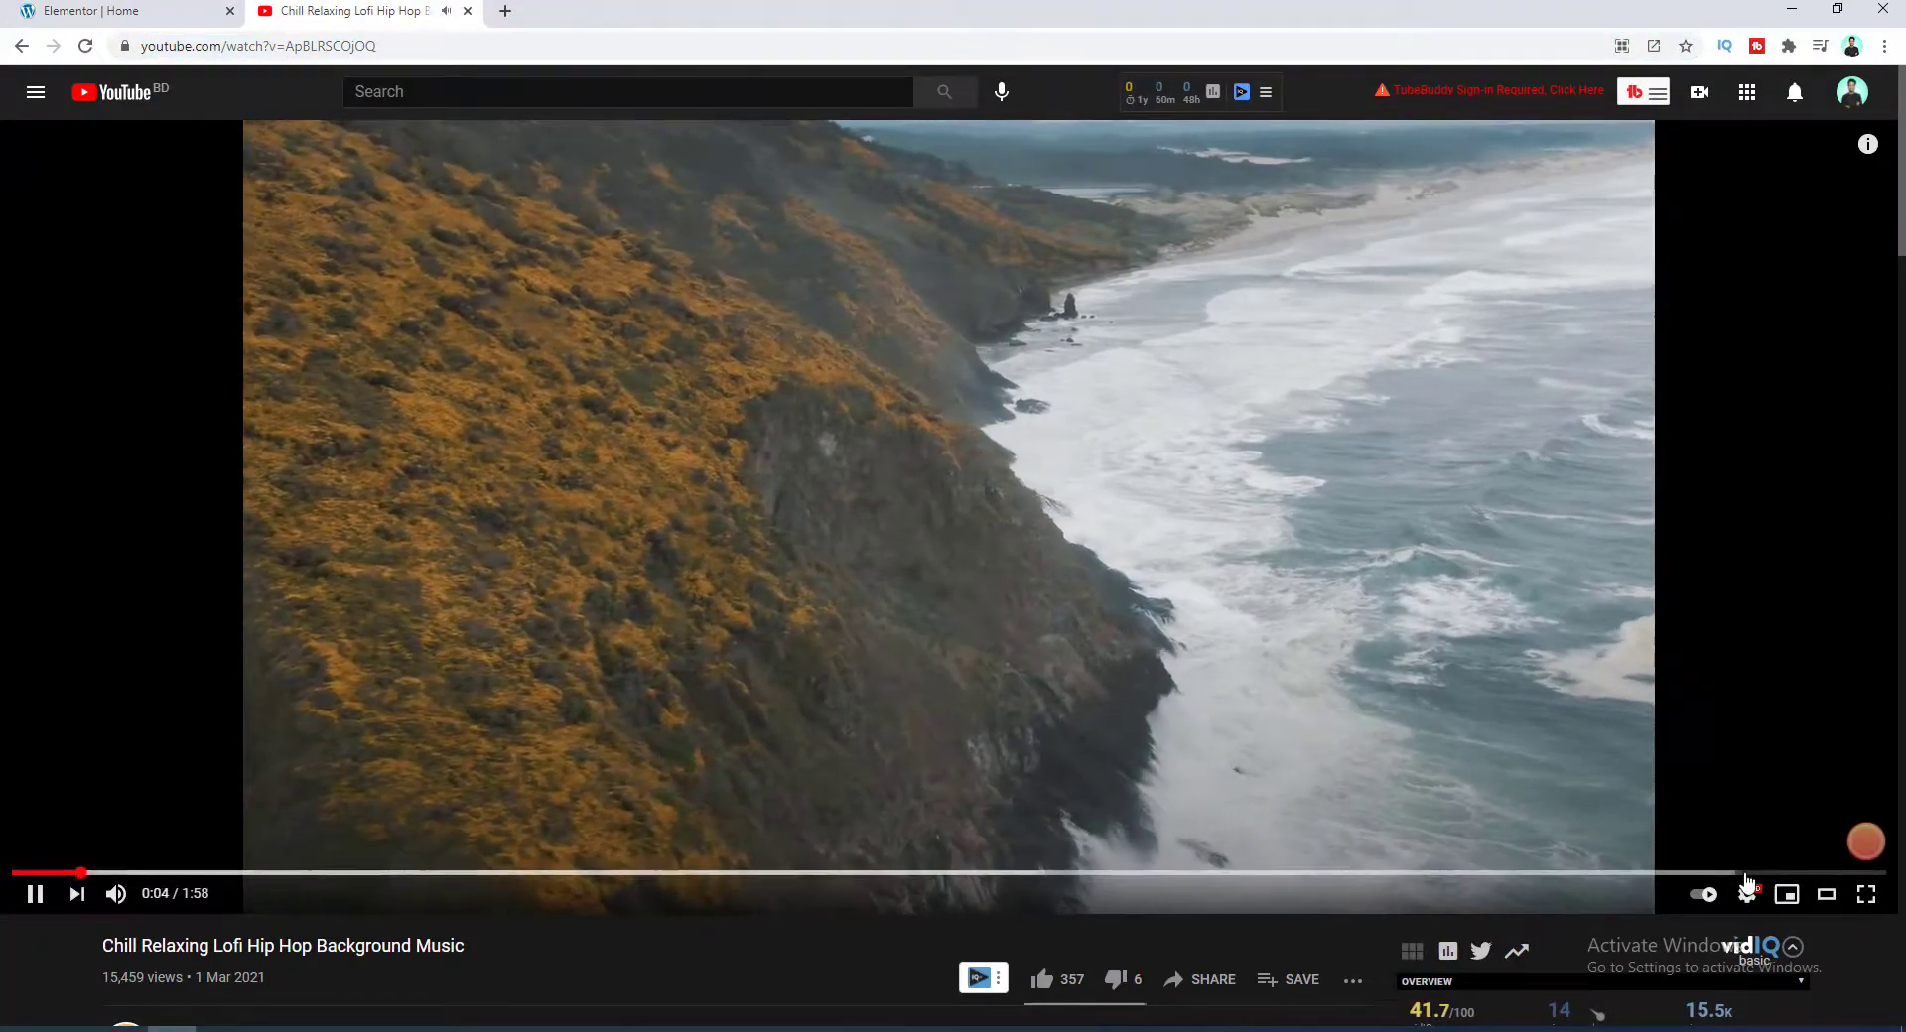
click(1775, 874)
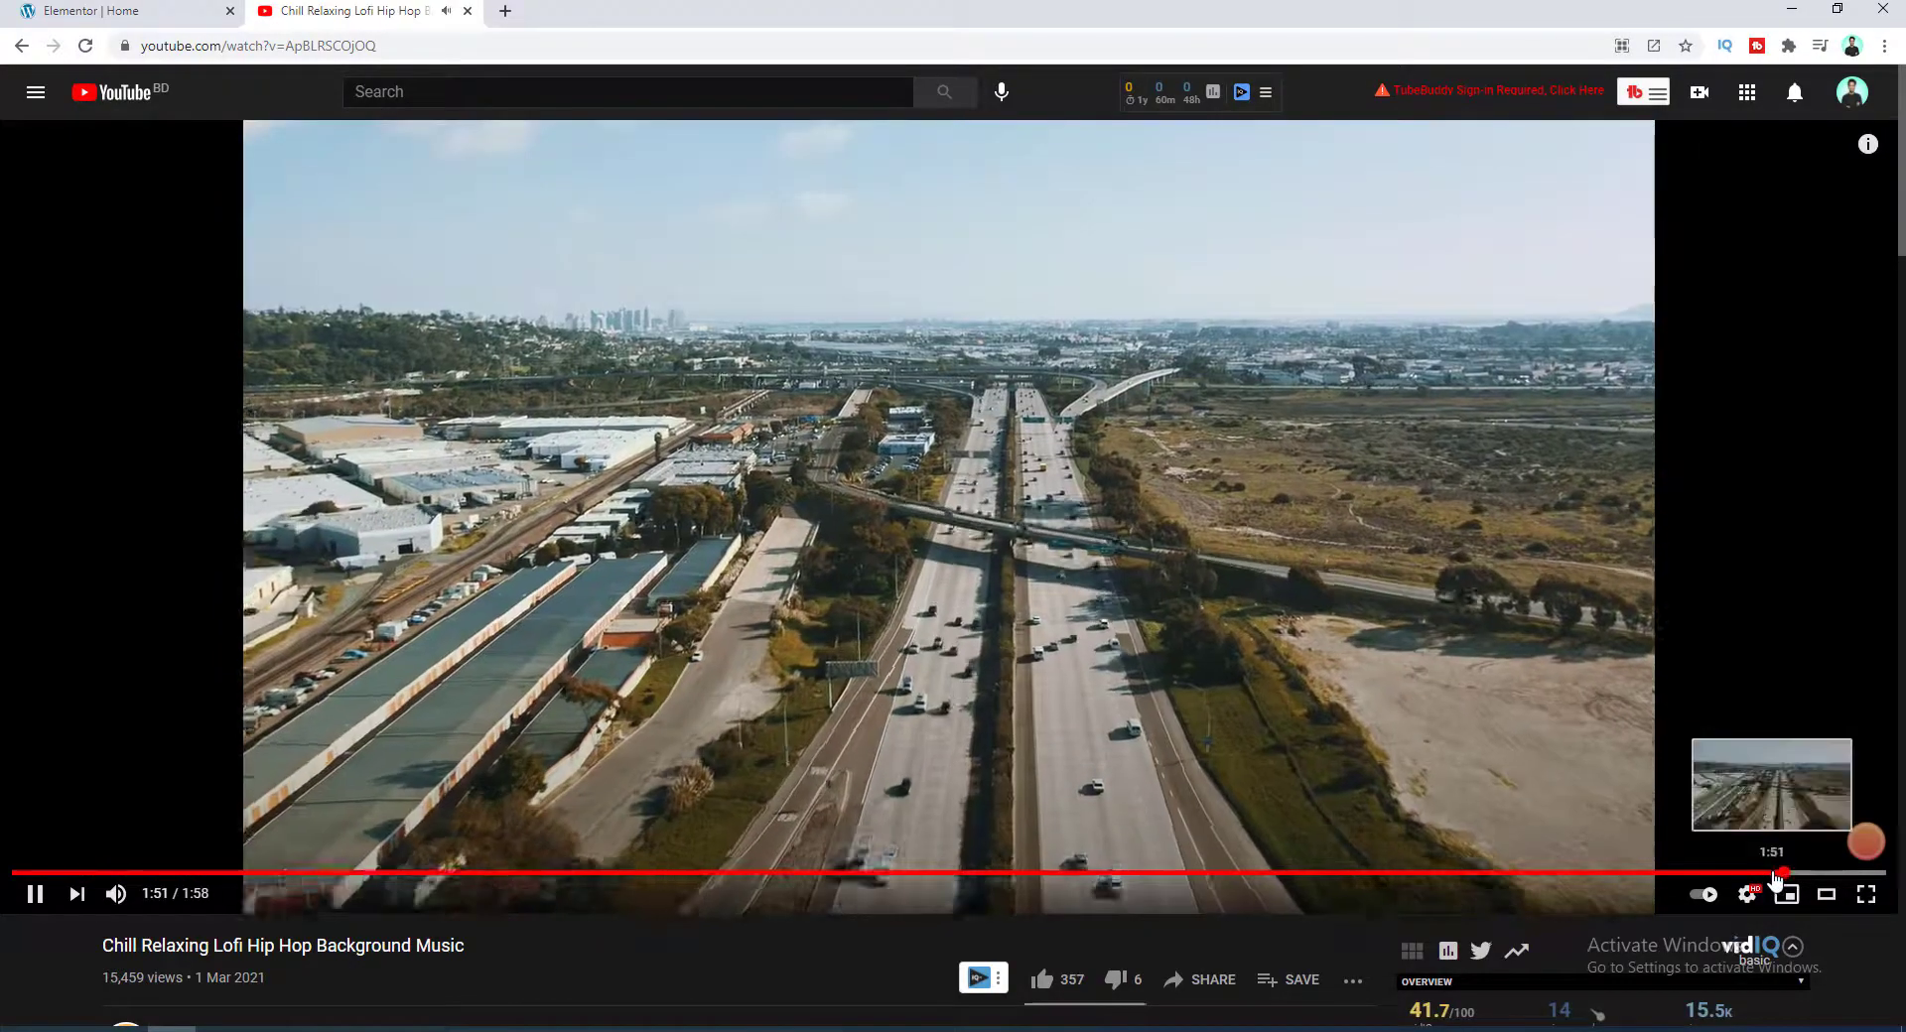
key(space)
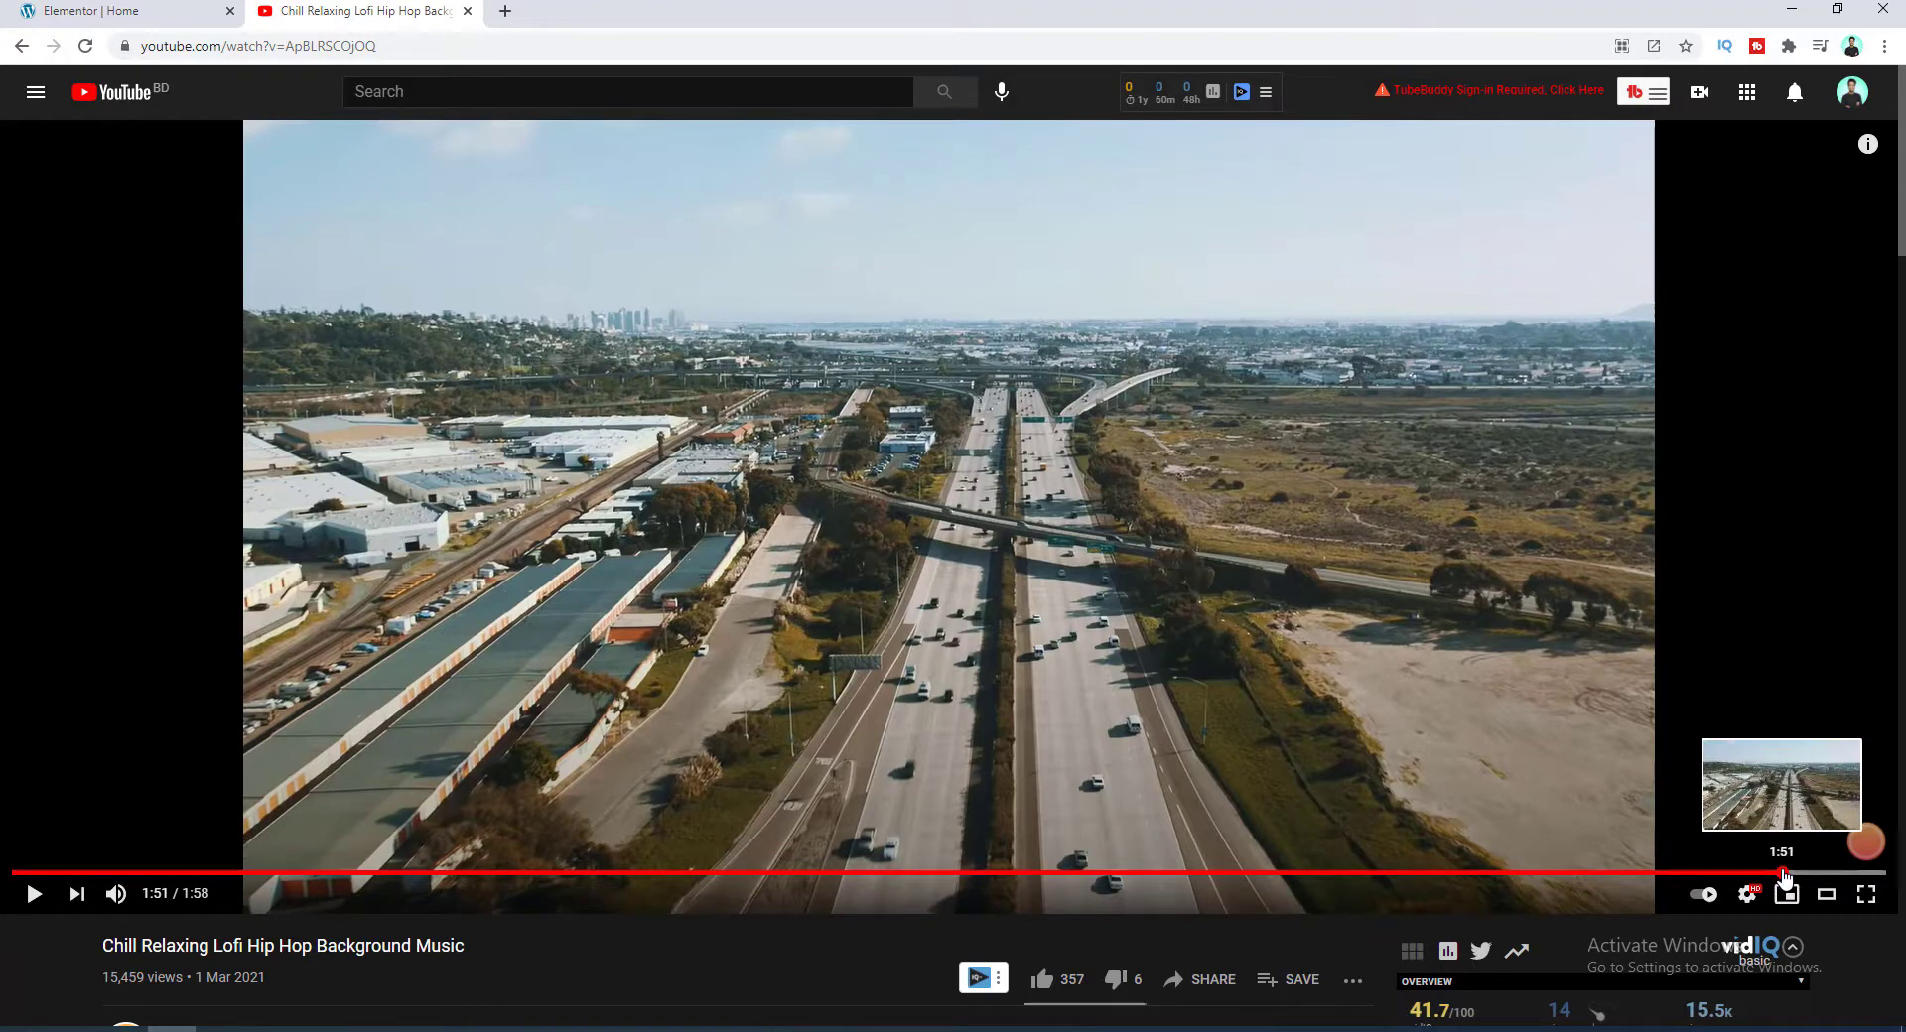
Back in Elementor, enter 111 in the background video's End Time field.
click(109, 11)
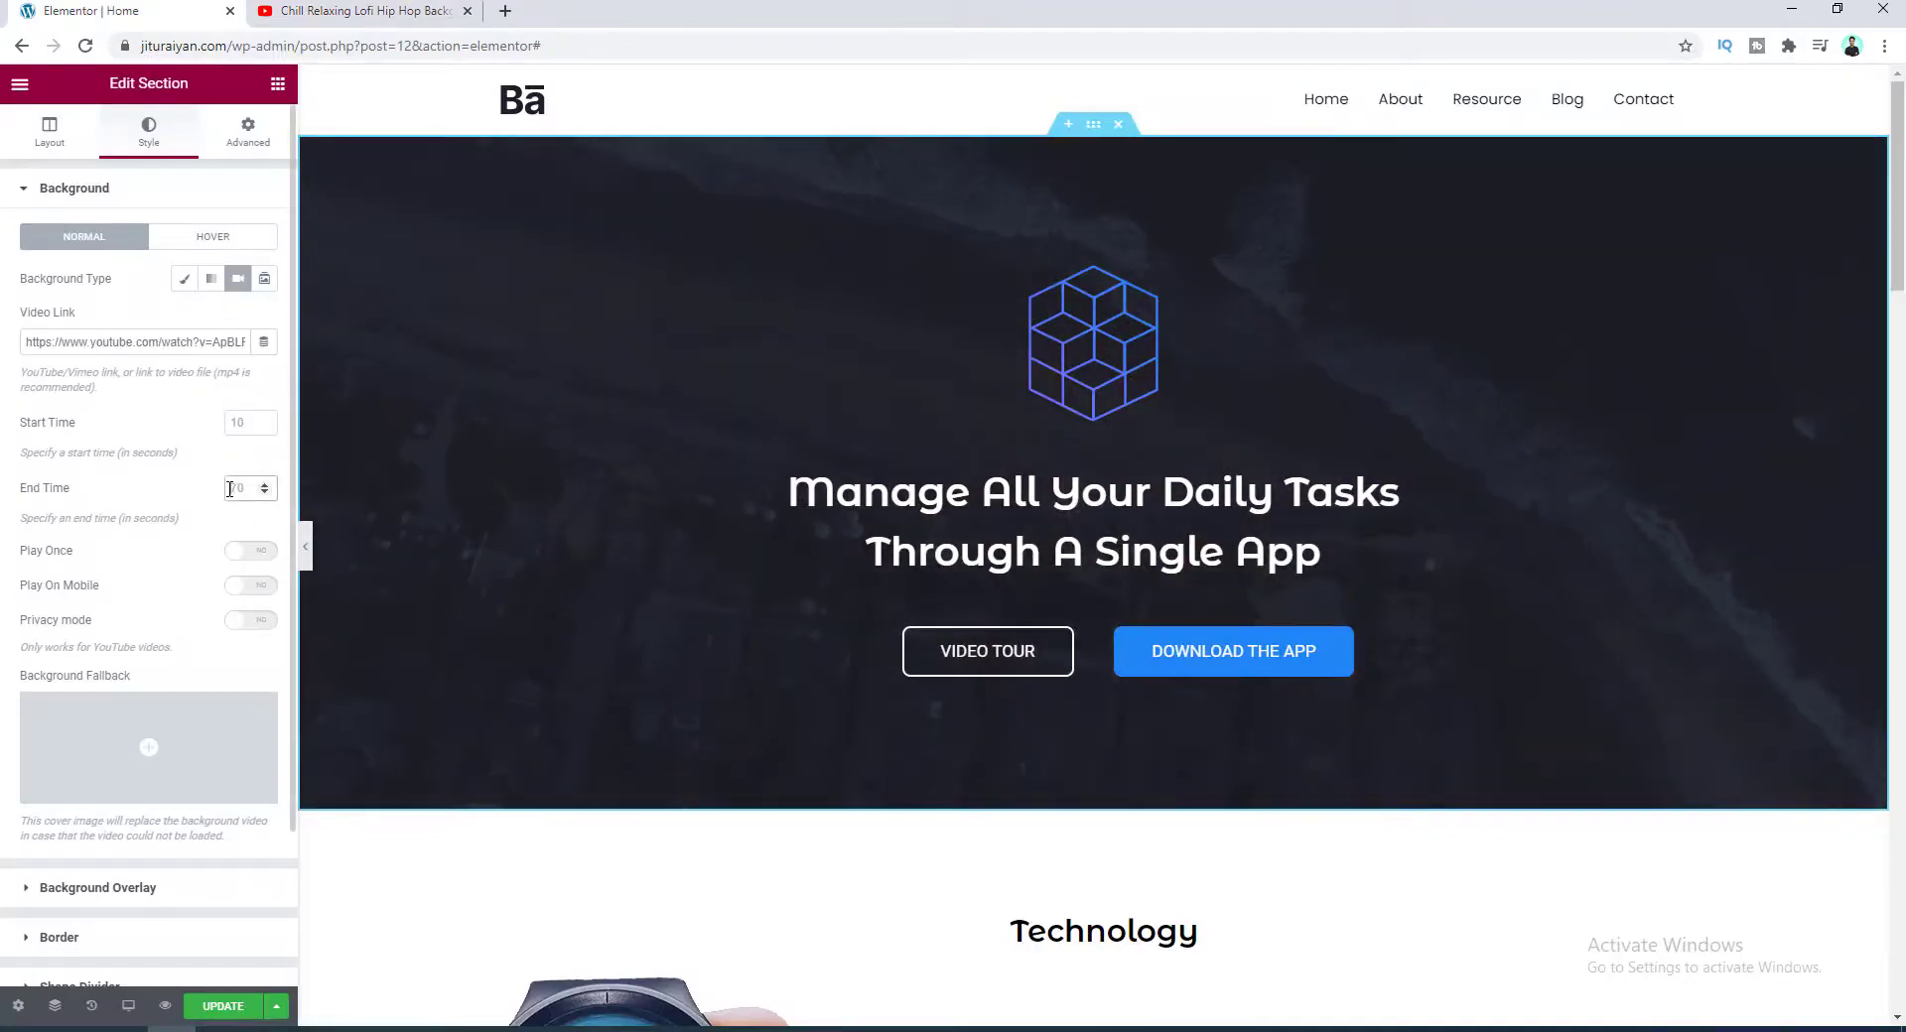
click(230, 489)
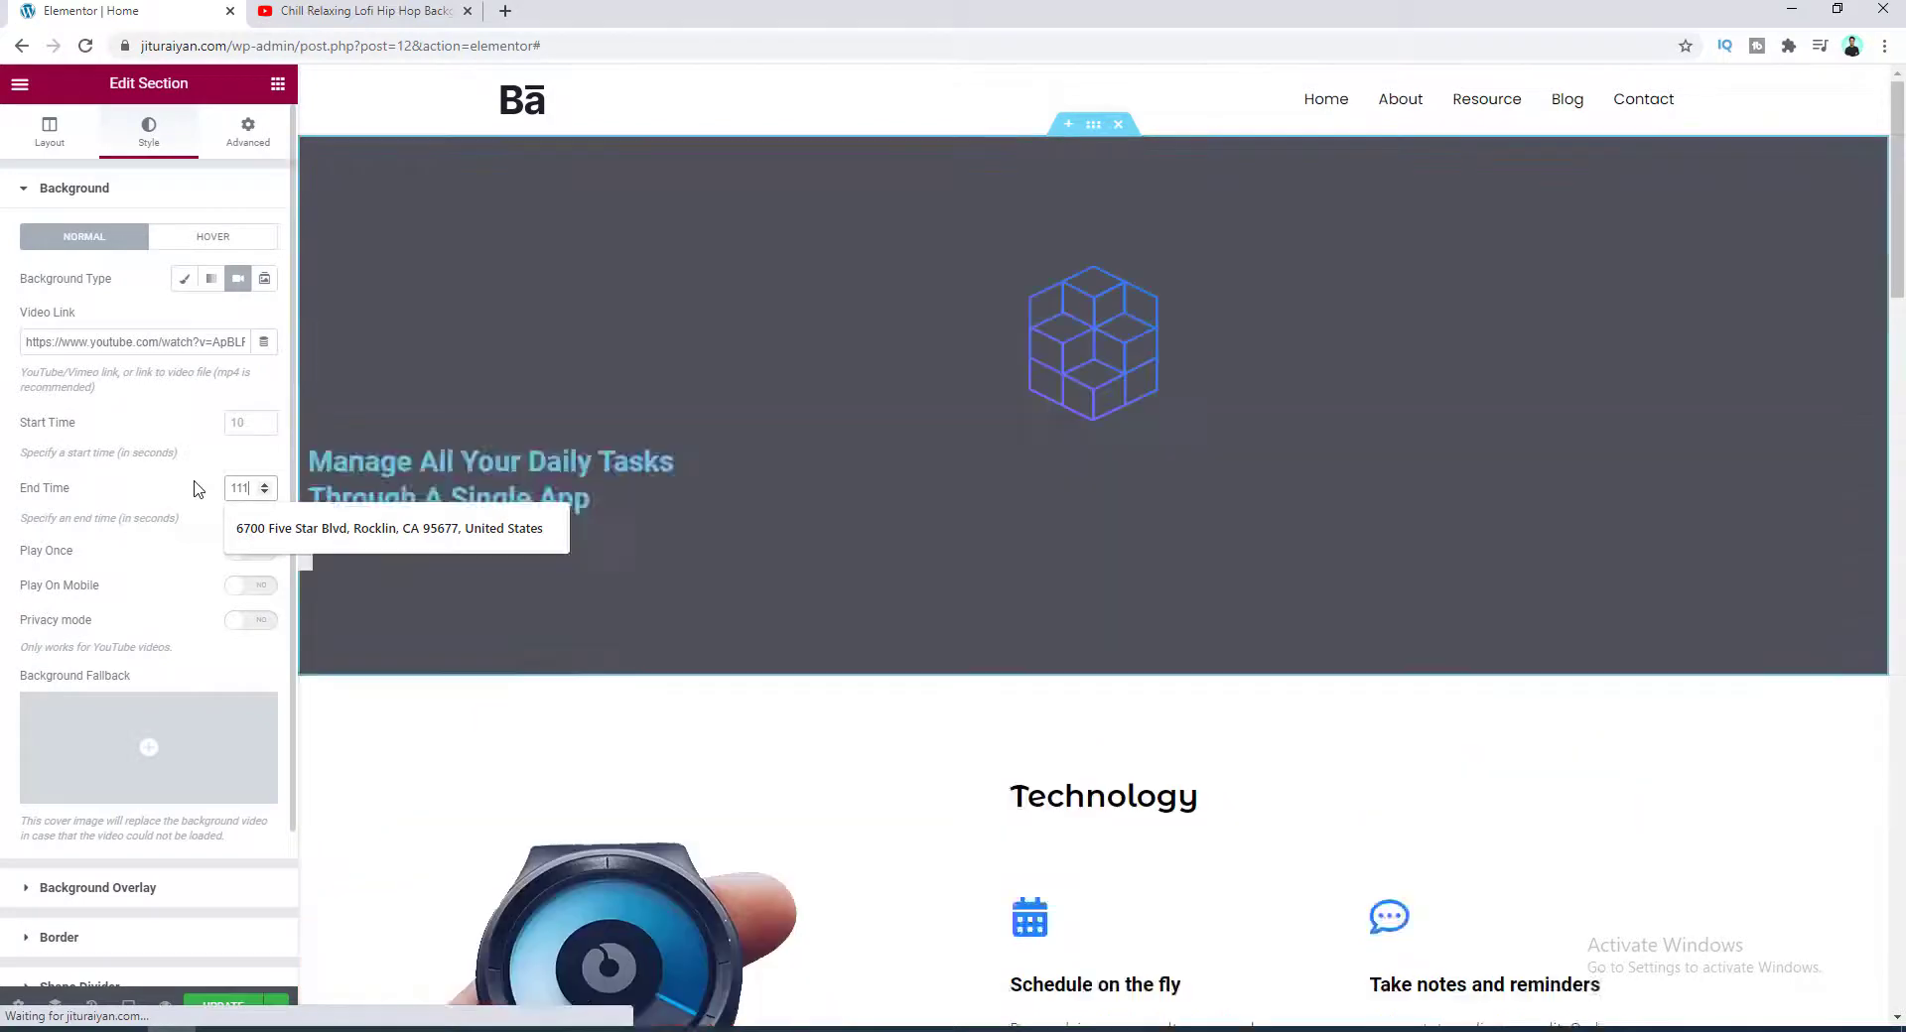
text(111)
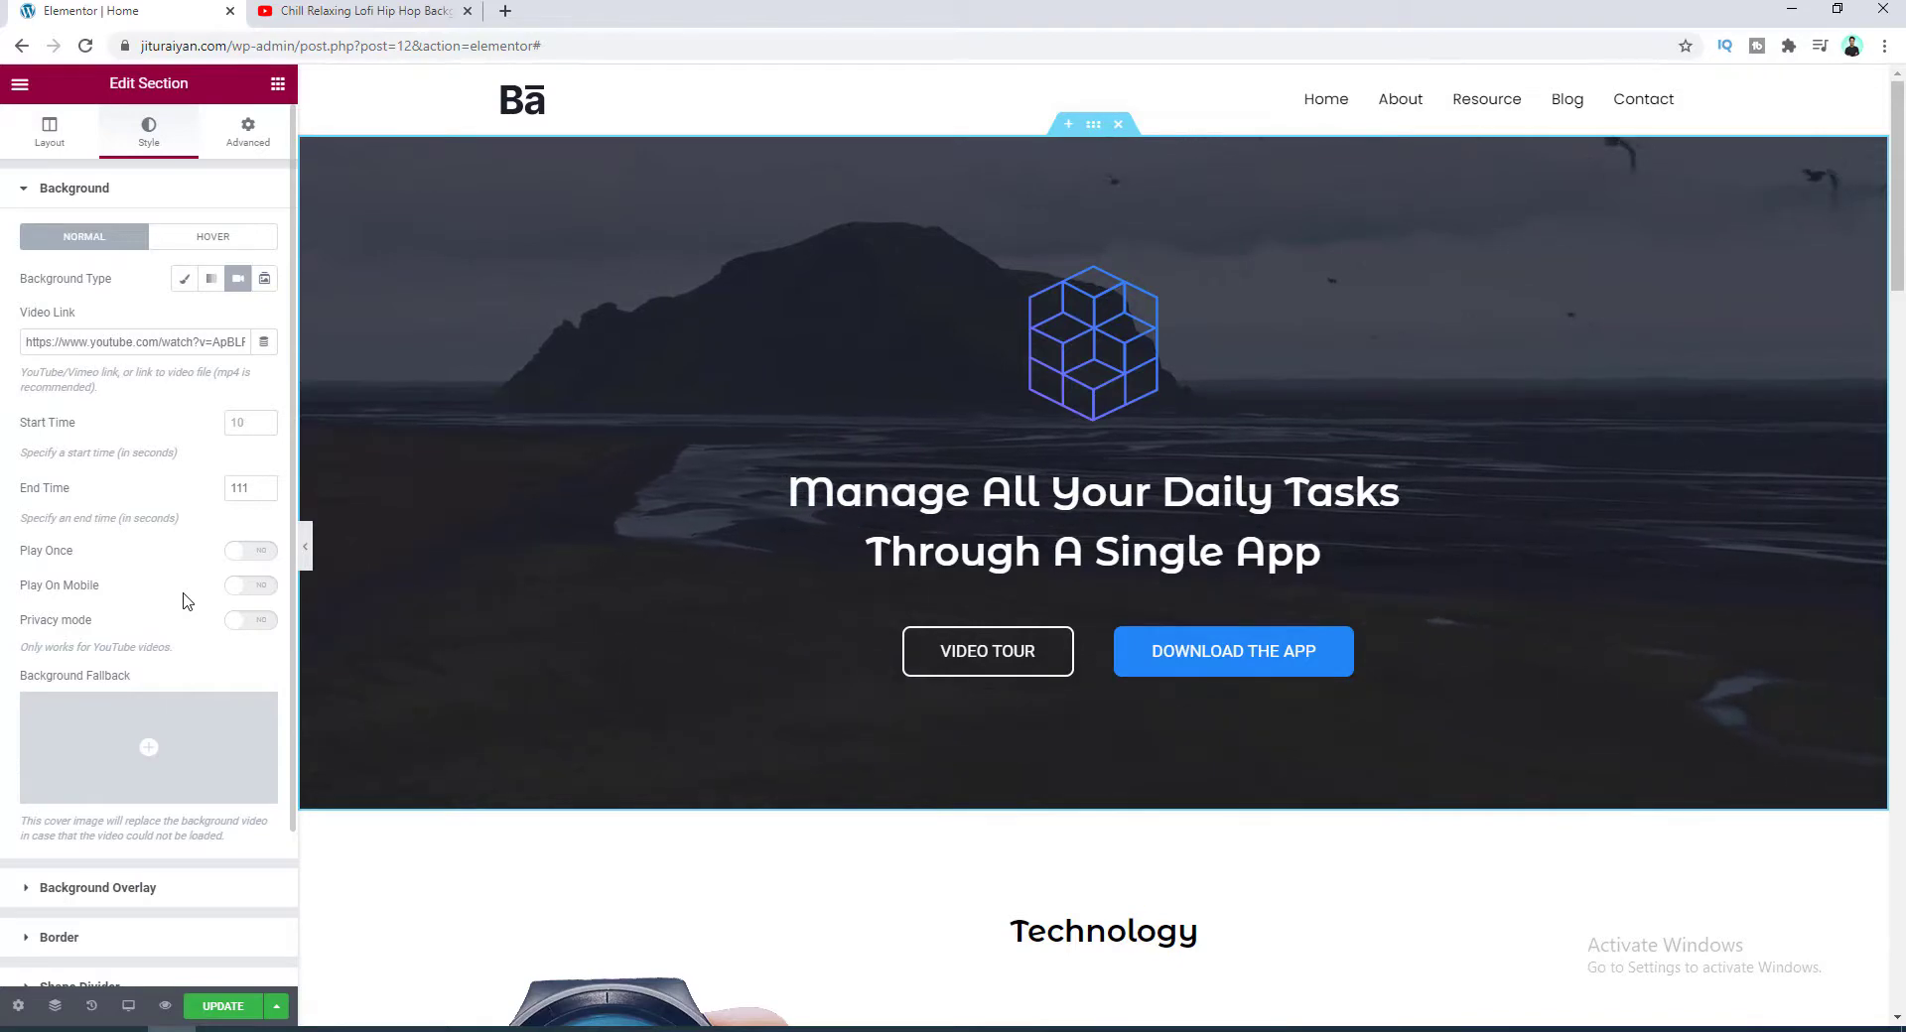
Insert mountain.png from the Media Library as the hero's Background Fallback image.
mouse_move(151, 757)
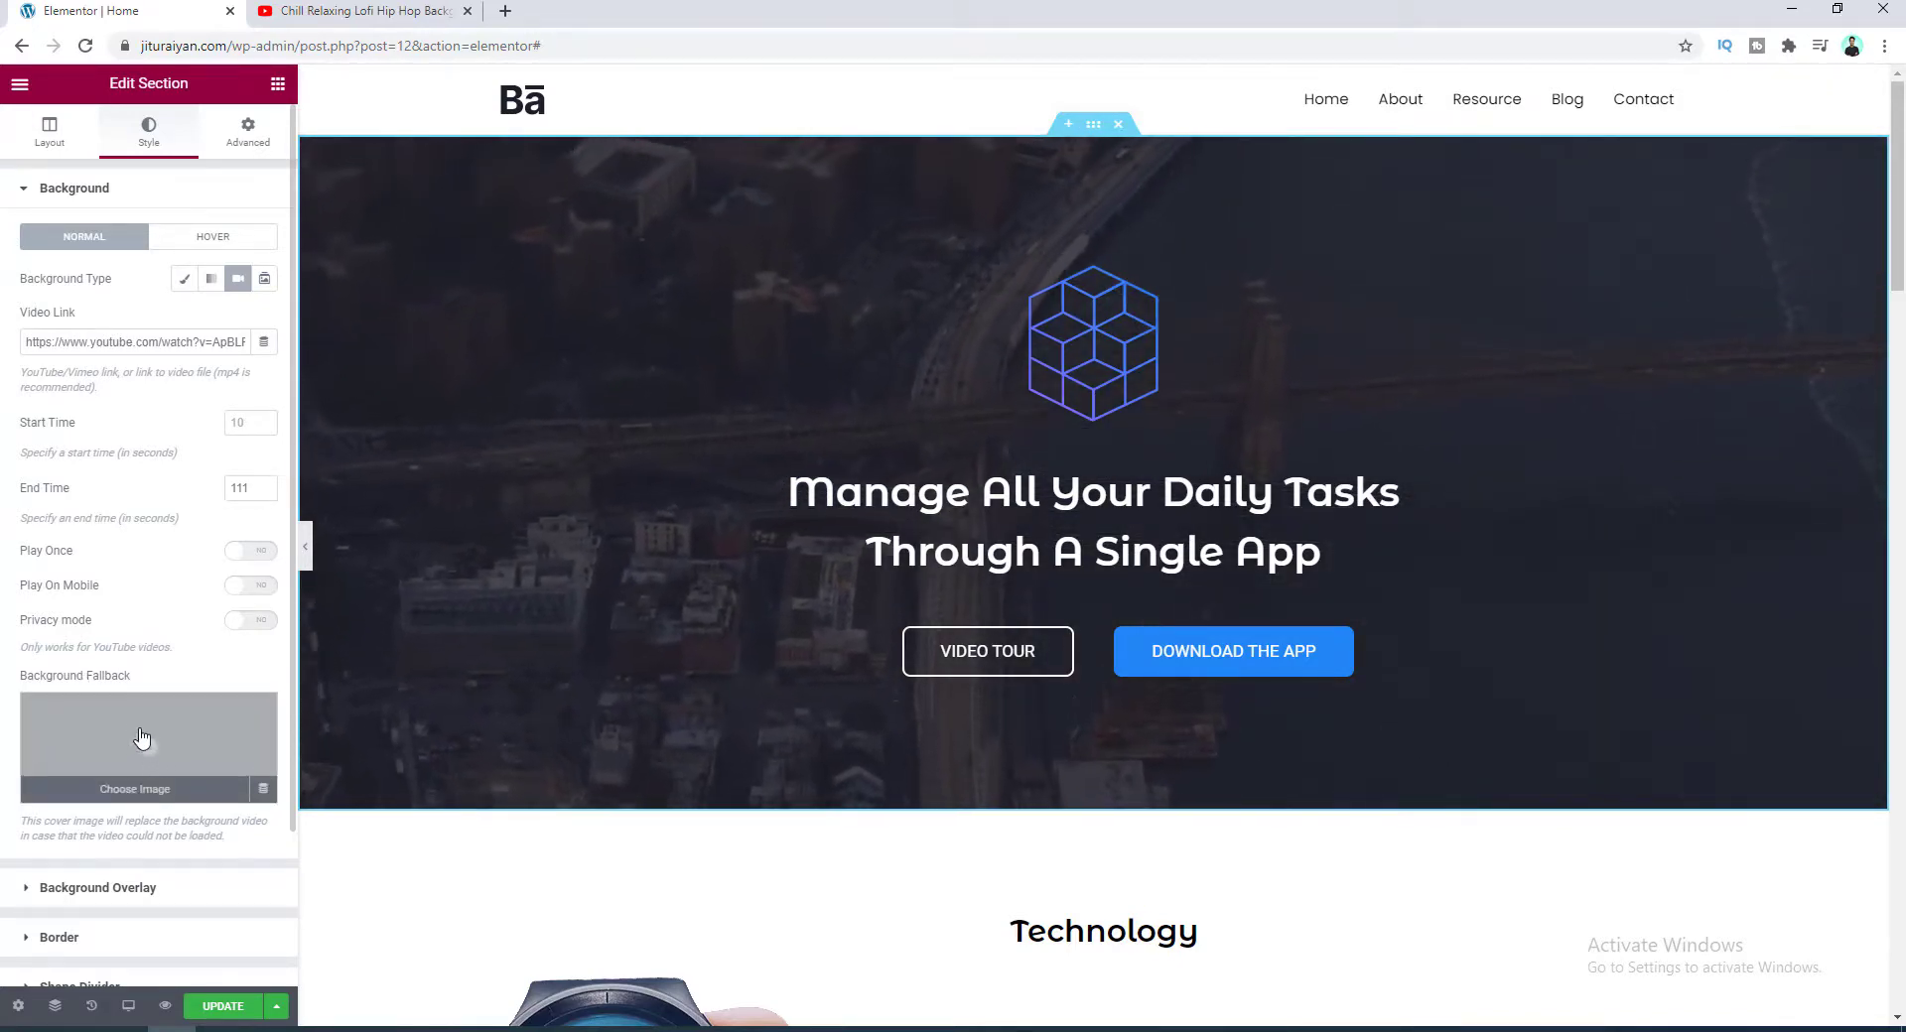
click(142, 739)
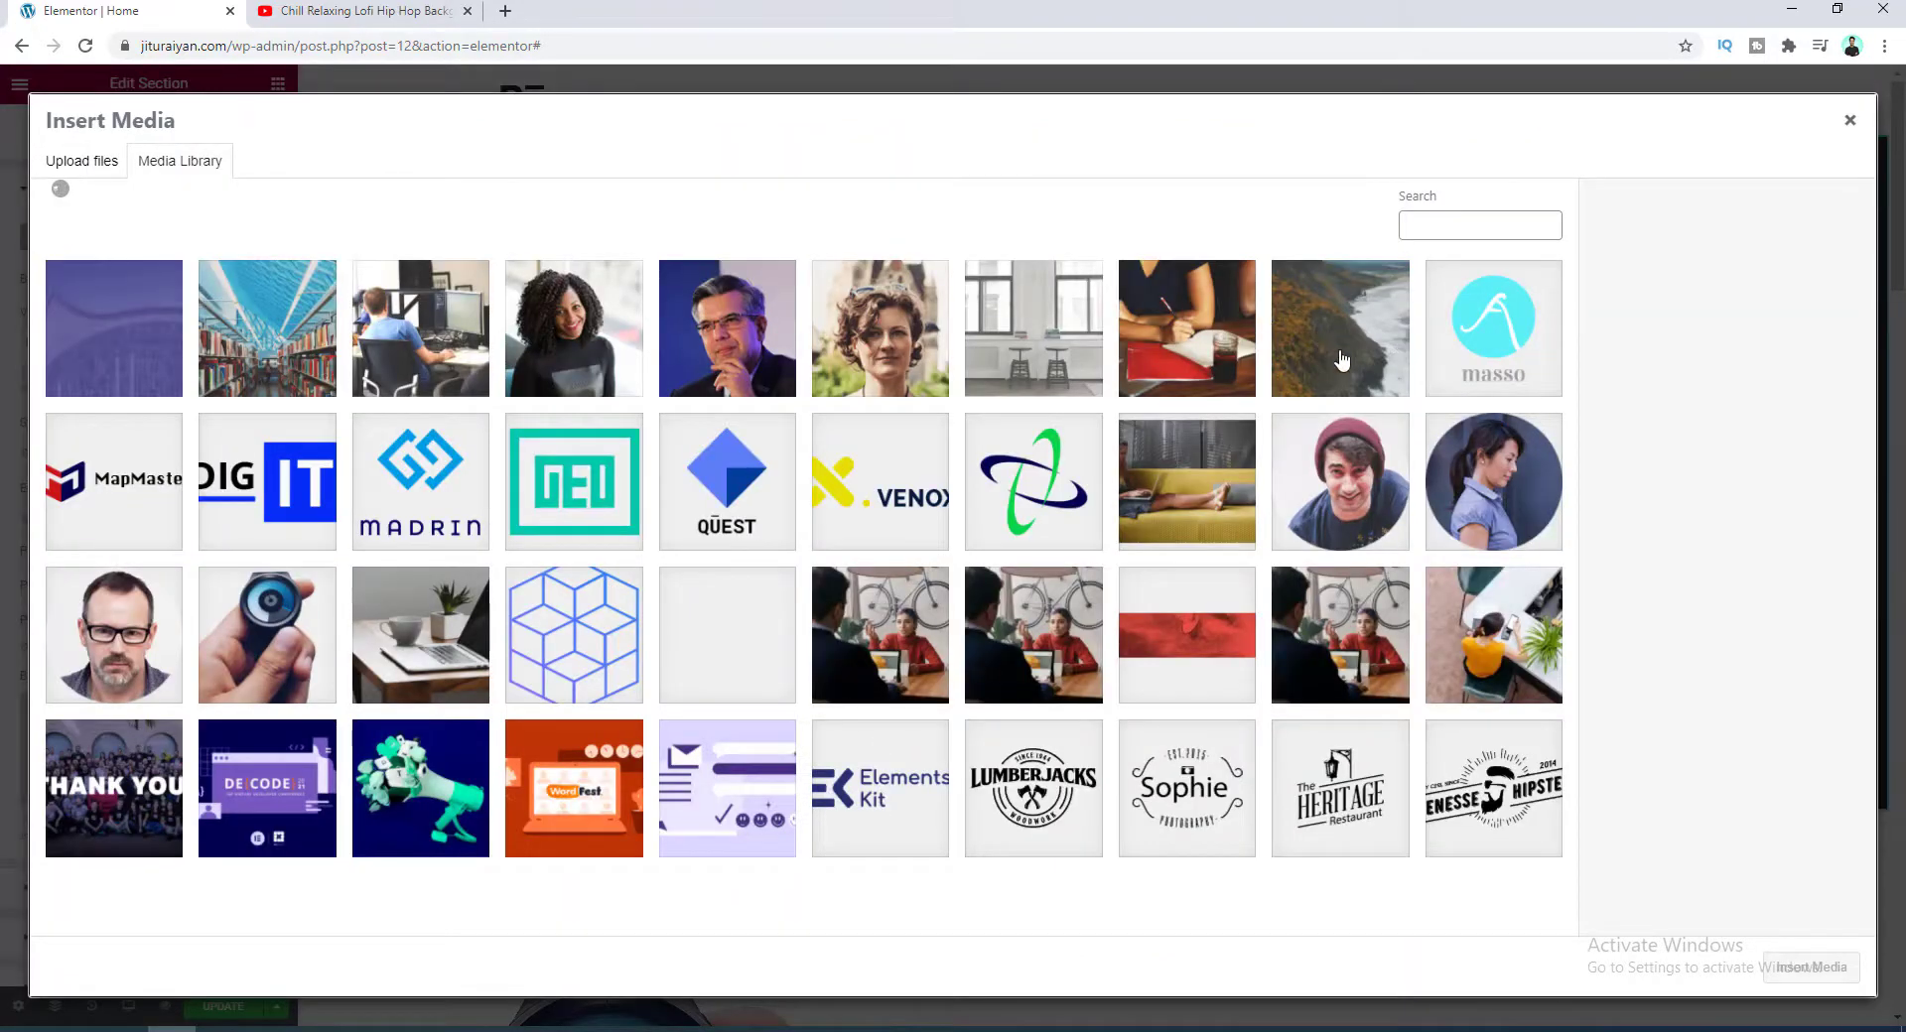
click(1341, 359)
click(1808, 968)
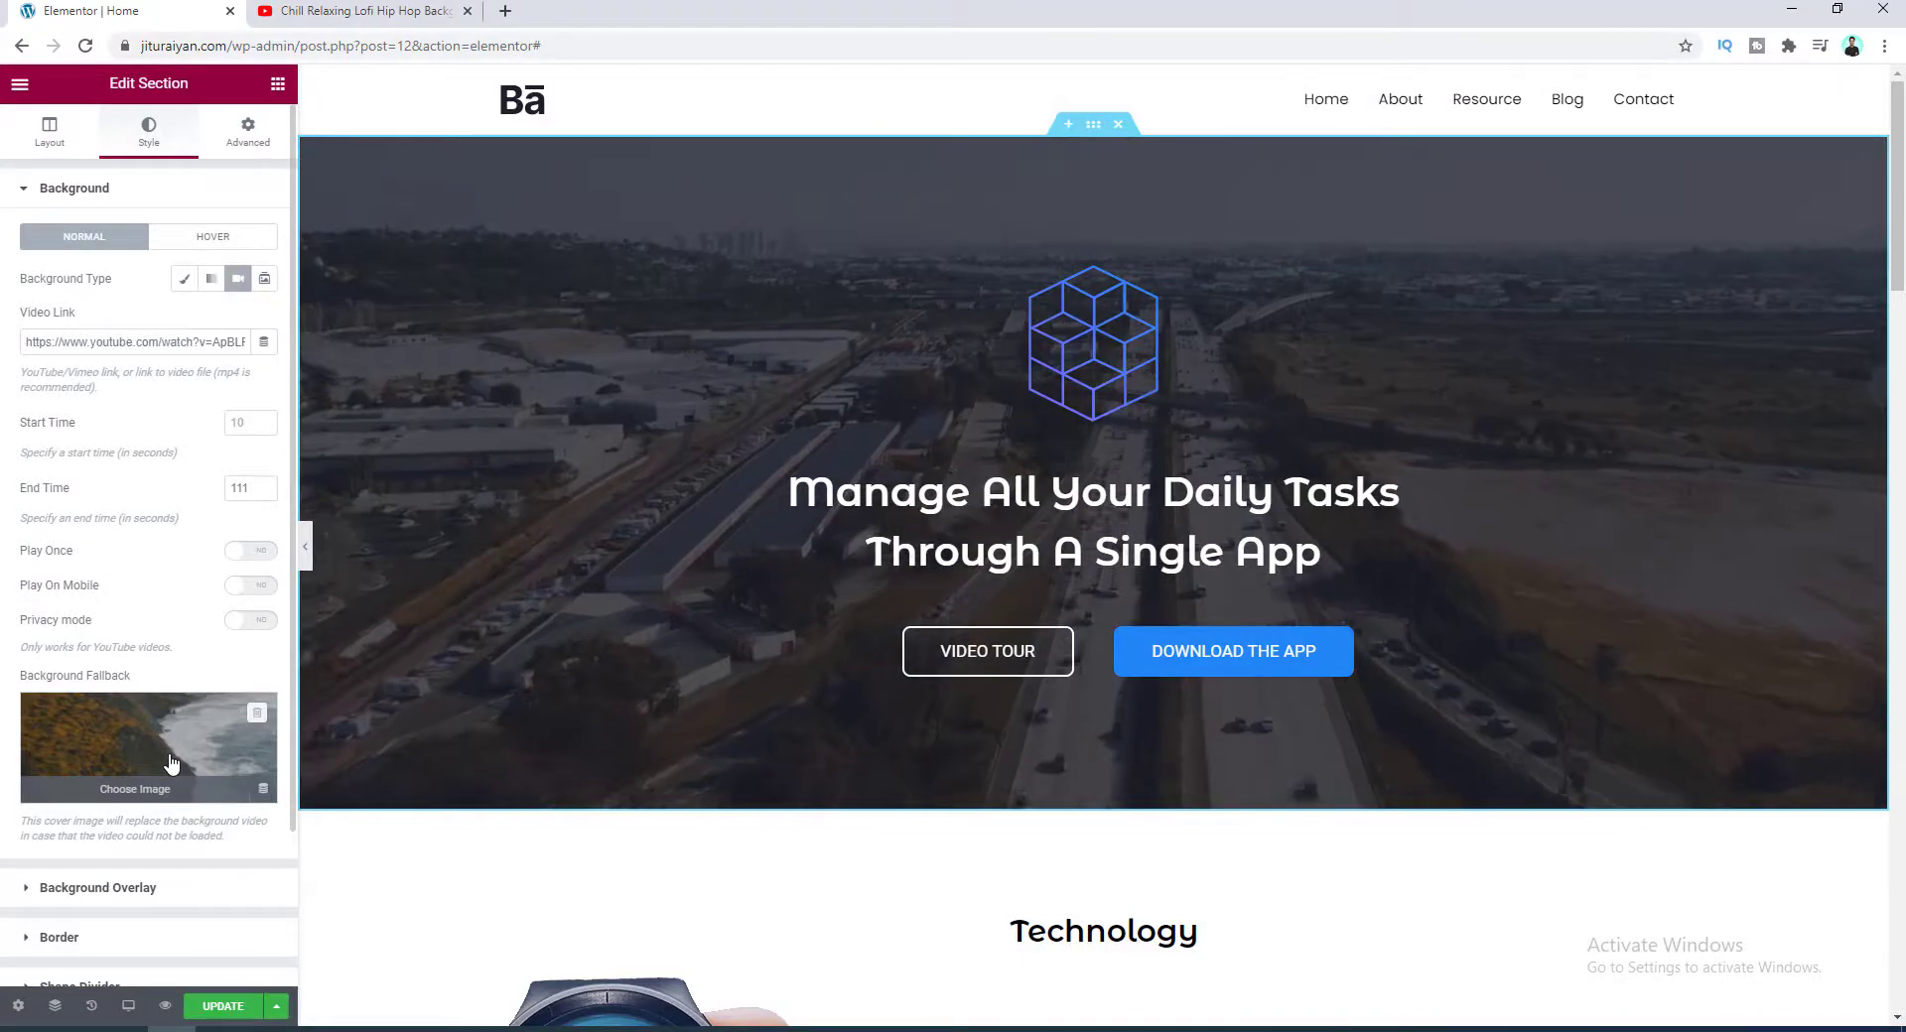
Give the hero a Background Overlay coloured #0308F6 with opacity 0.5.
click(173, 891)
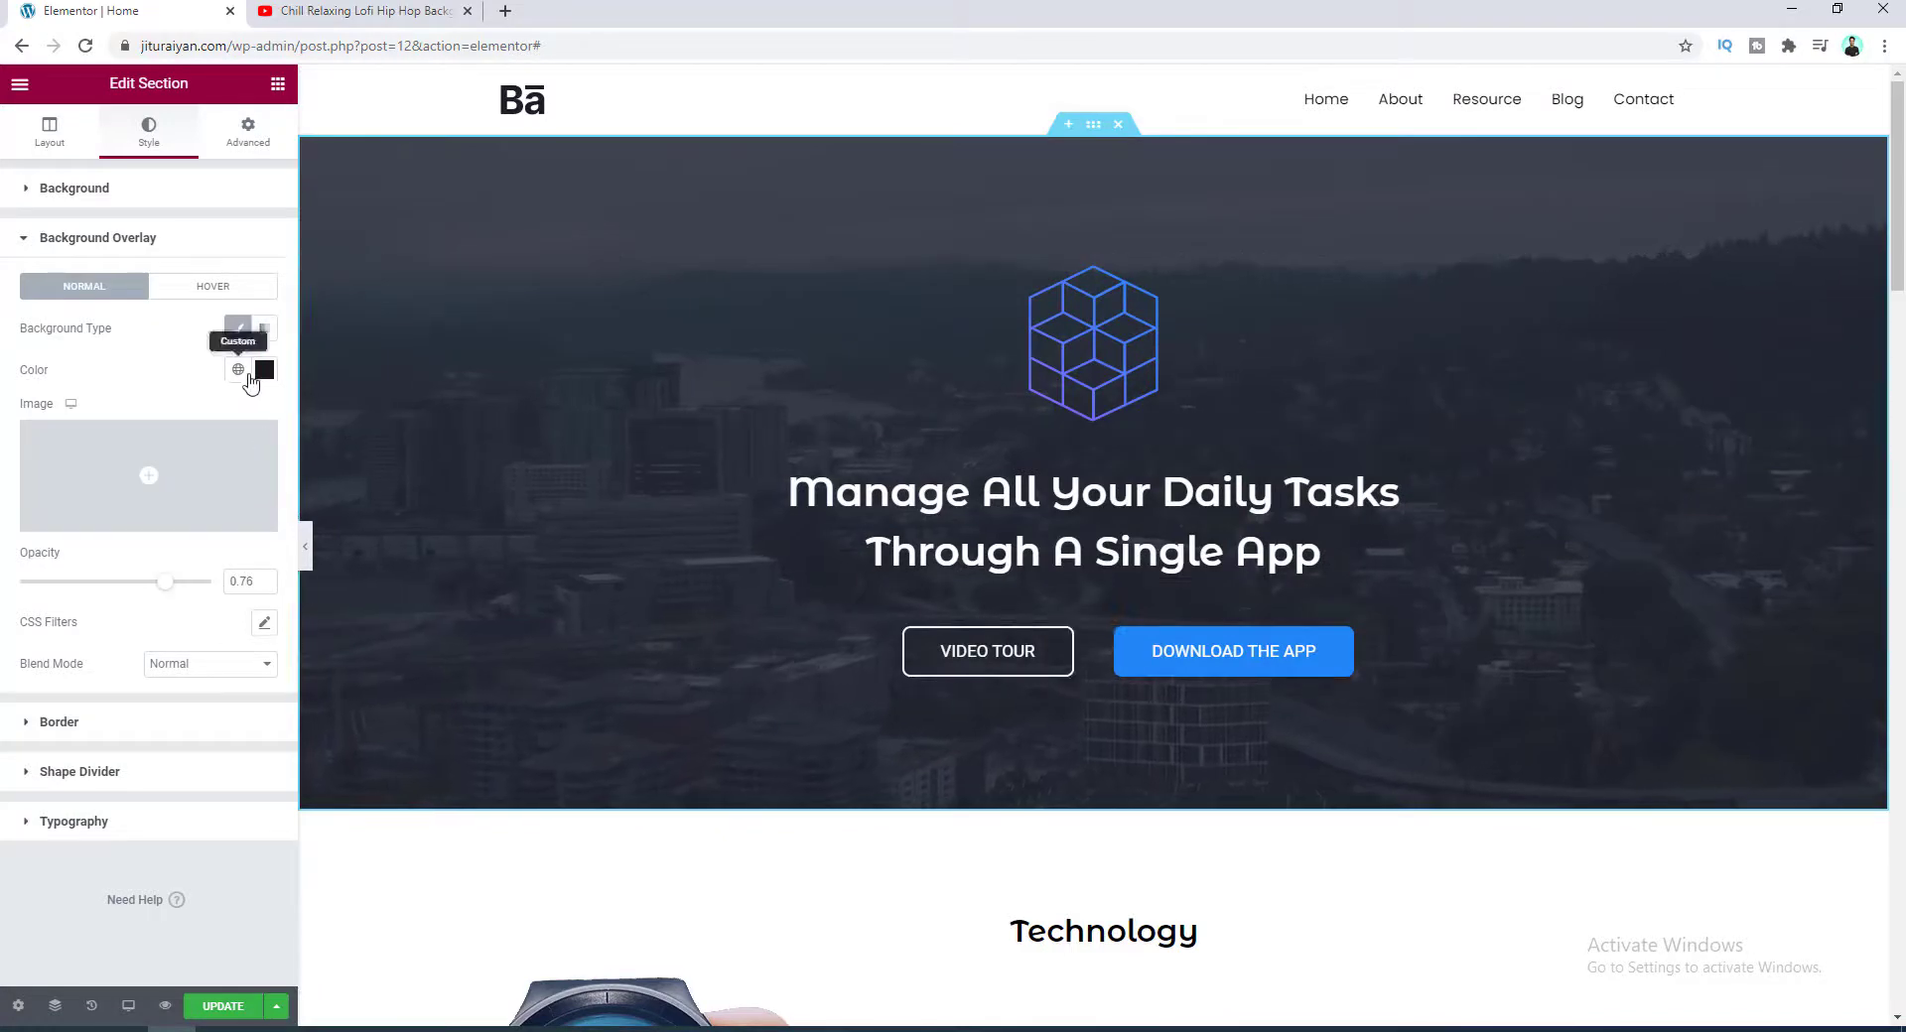
click(262, 379)
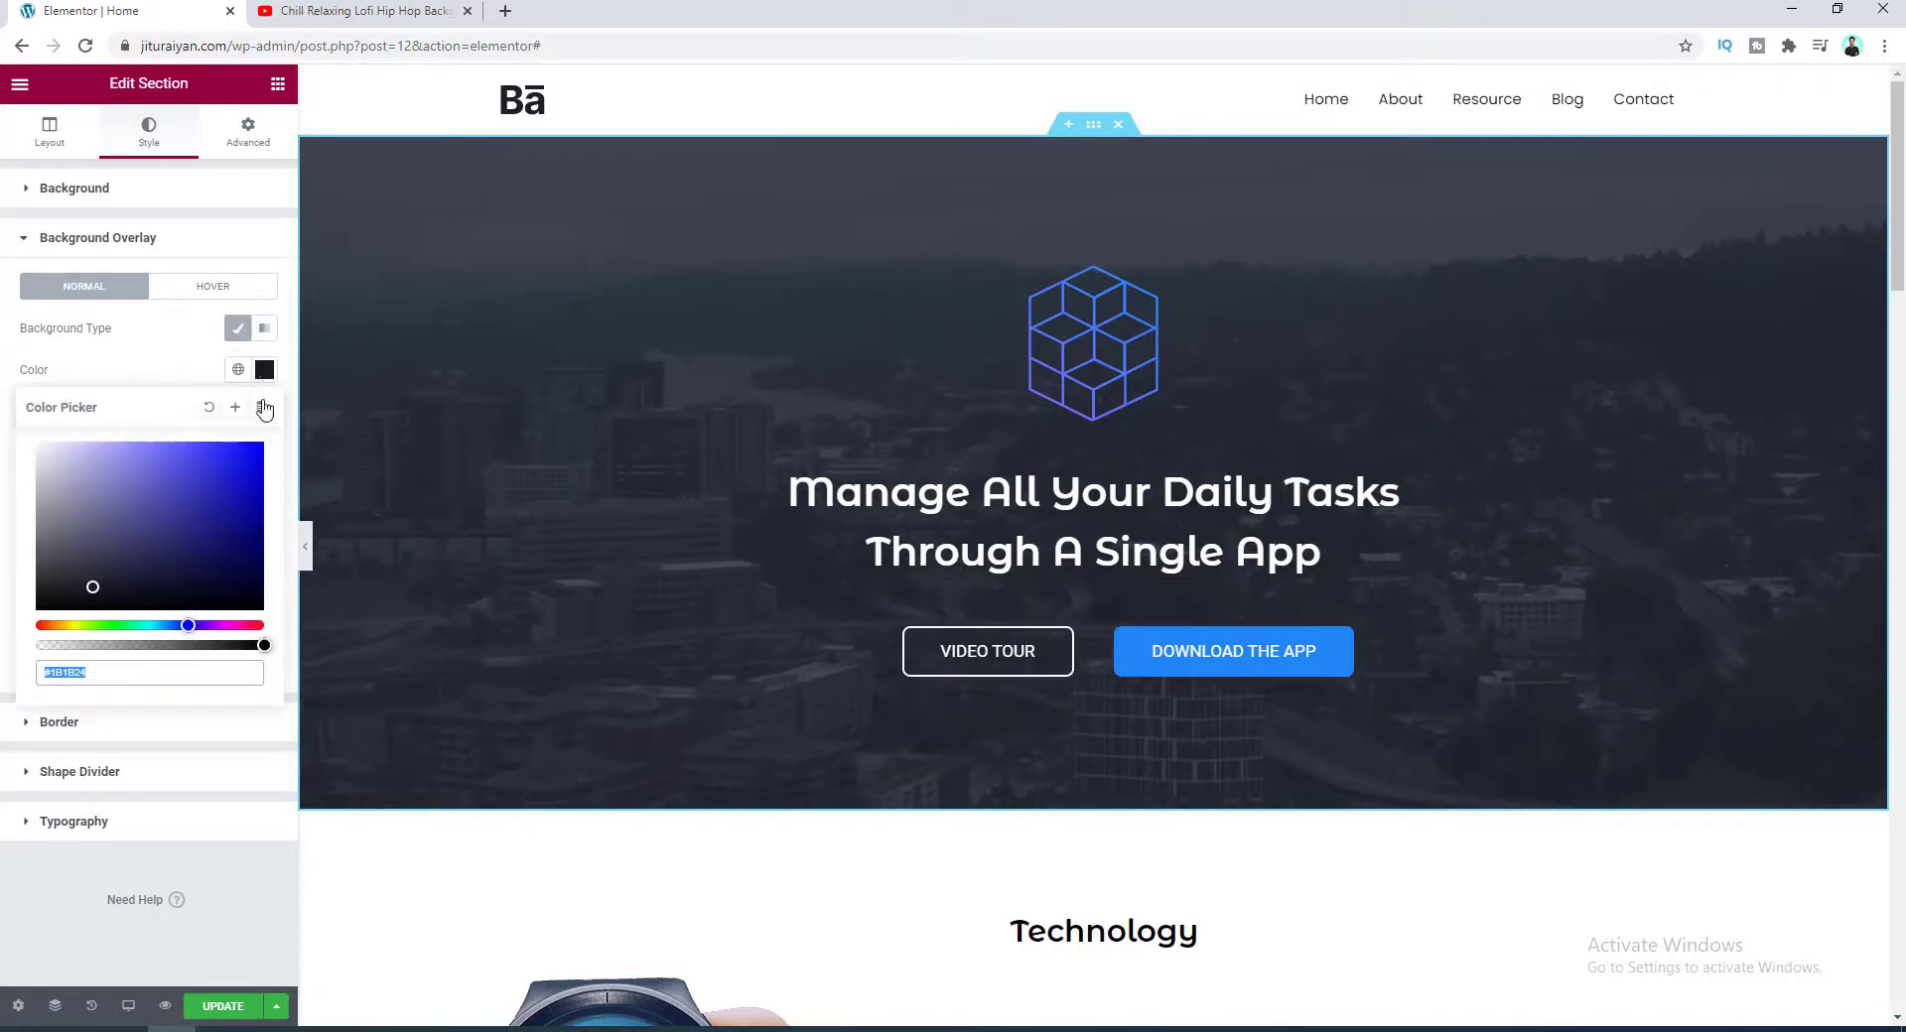
drag(229, 474, 260, 446)
click(174, 372)
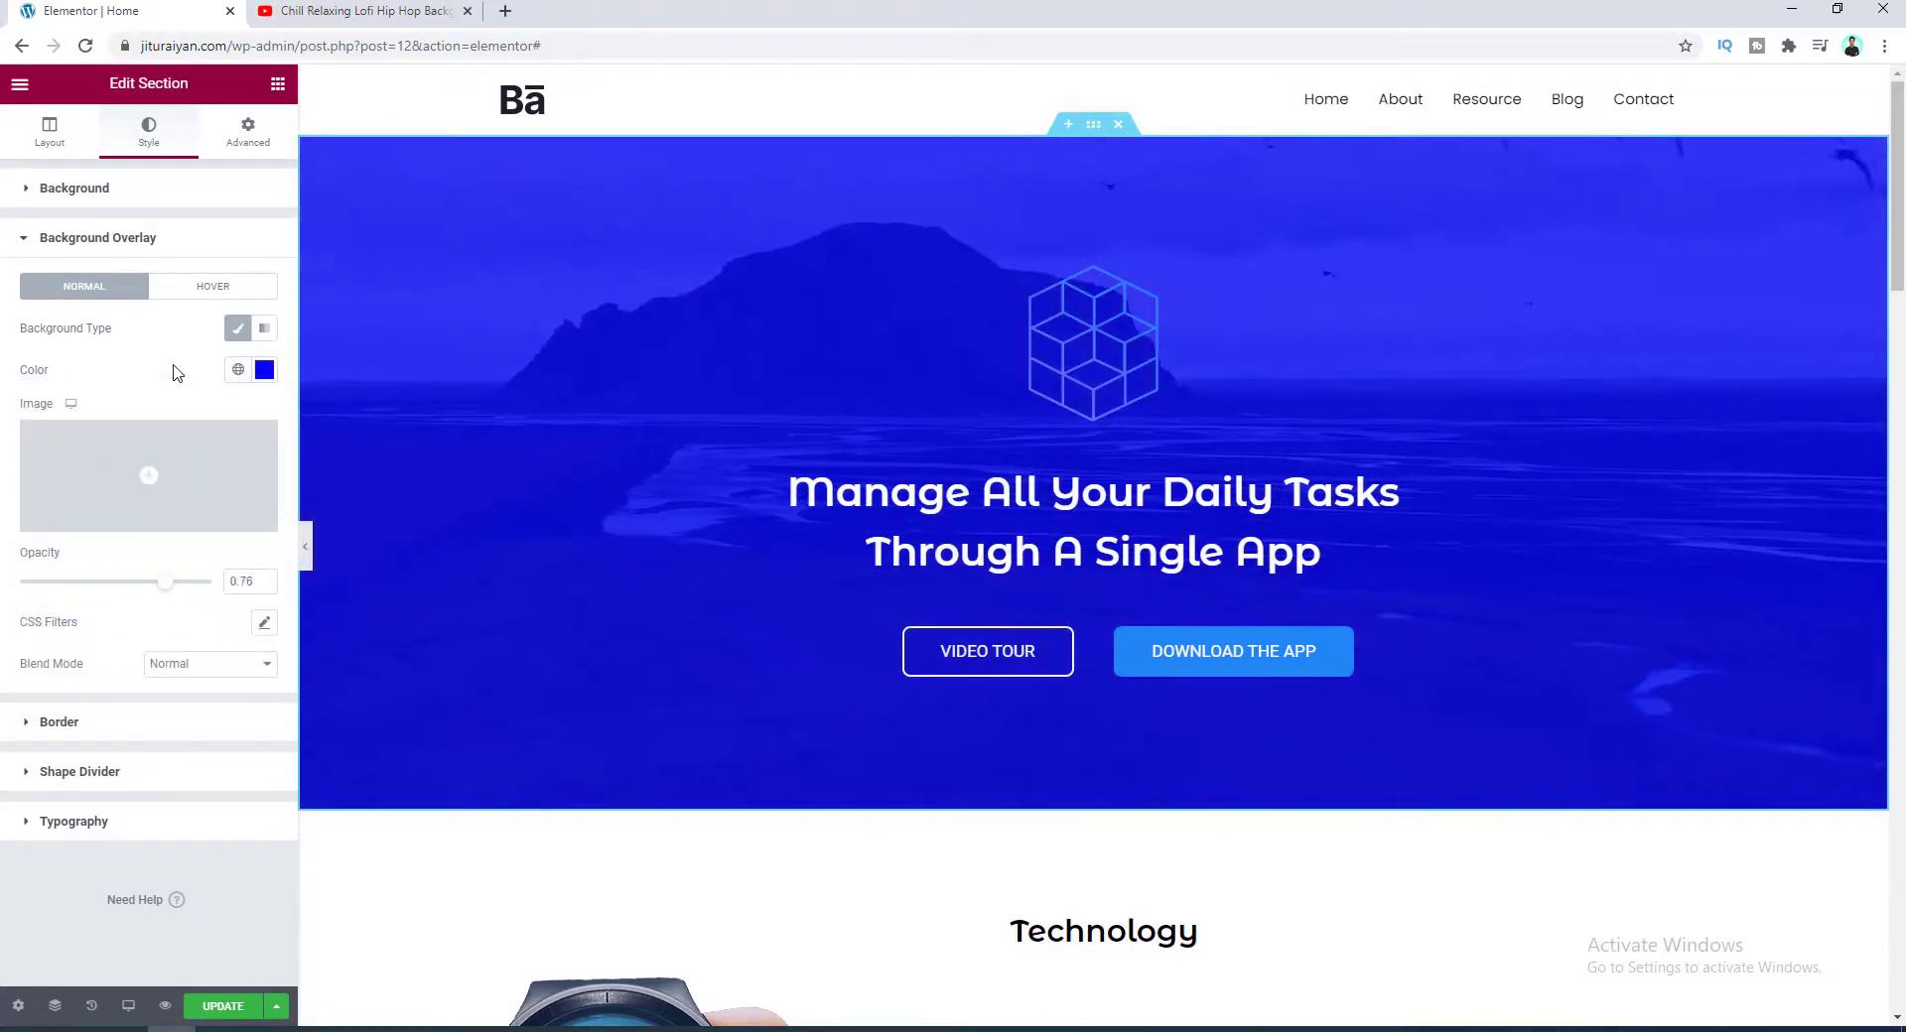
mouse_move(199, 455)
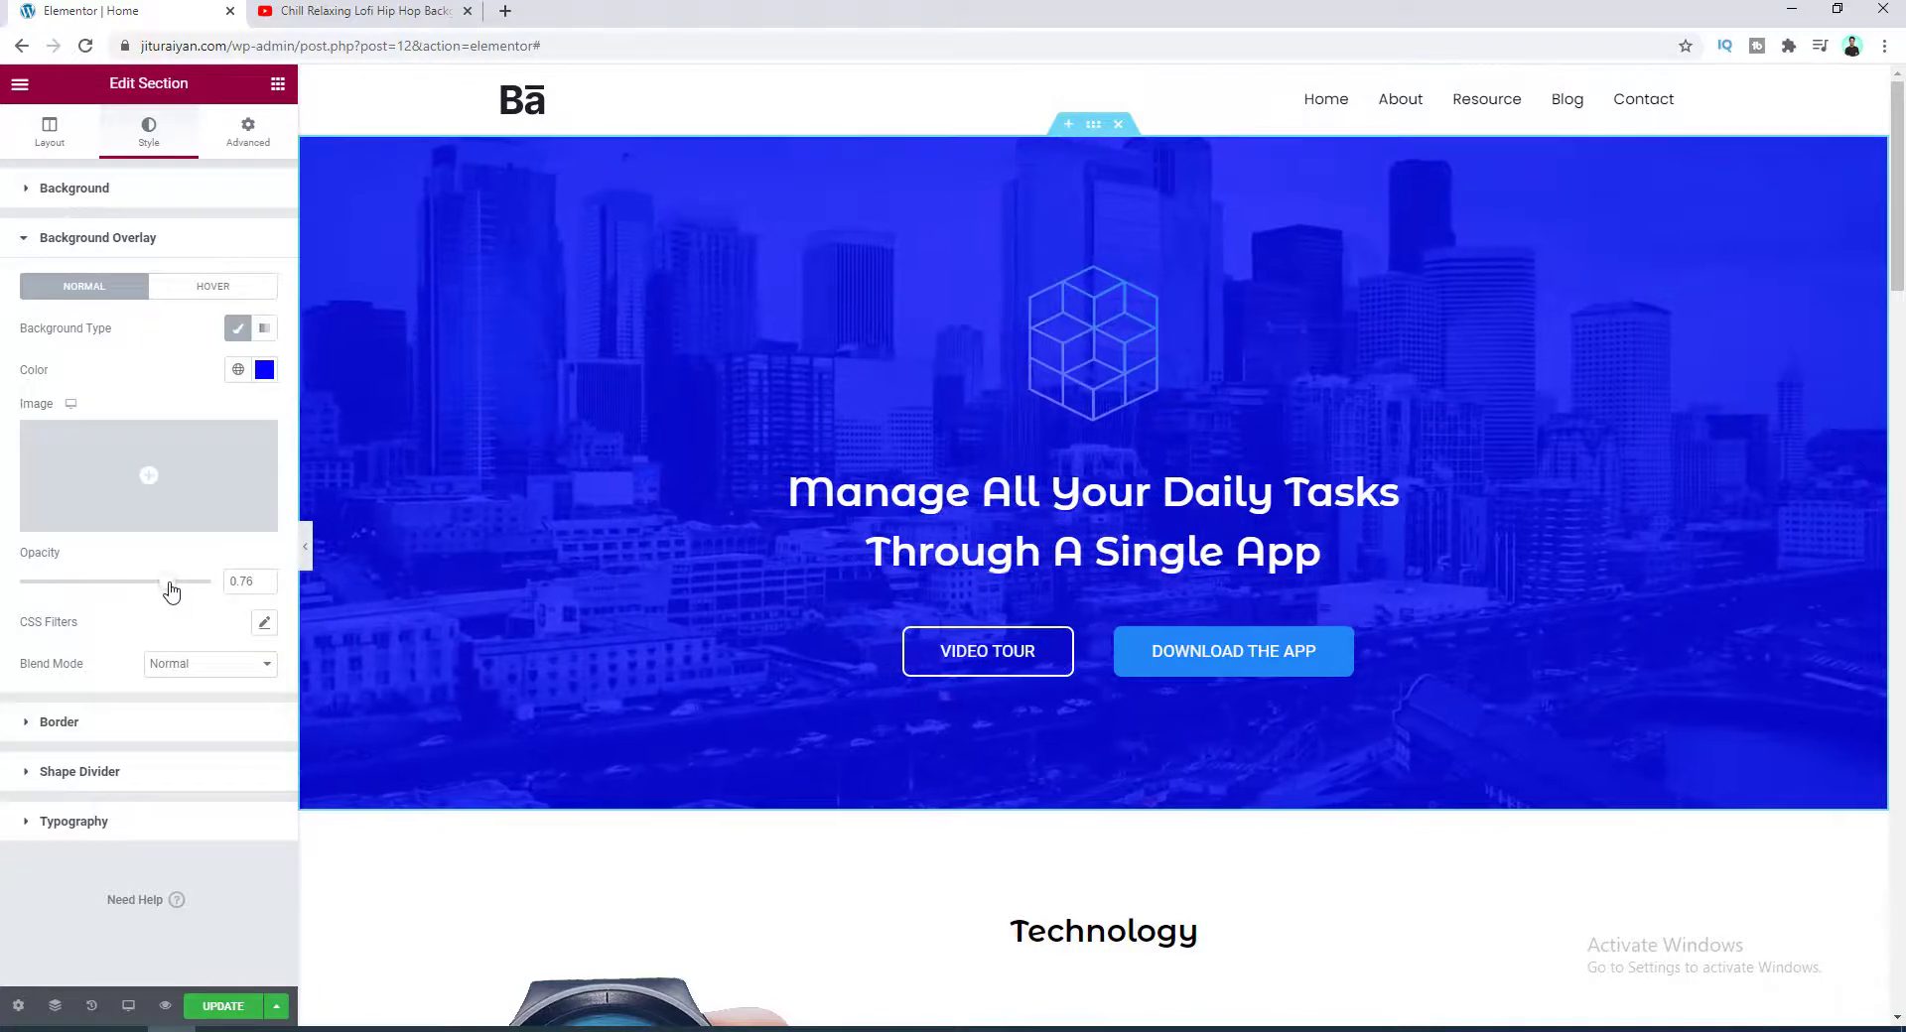
drag(169, 584, 133, 584)
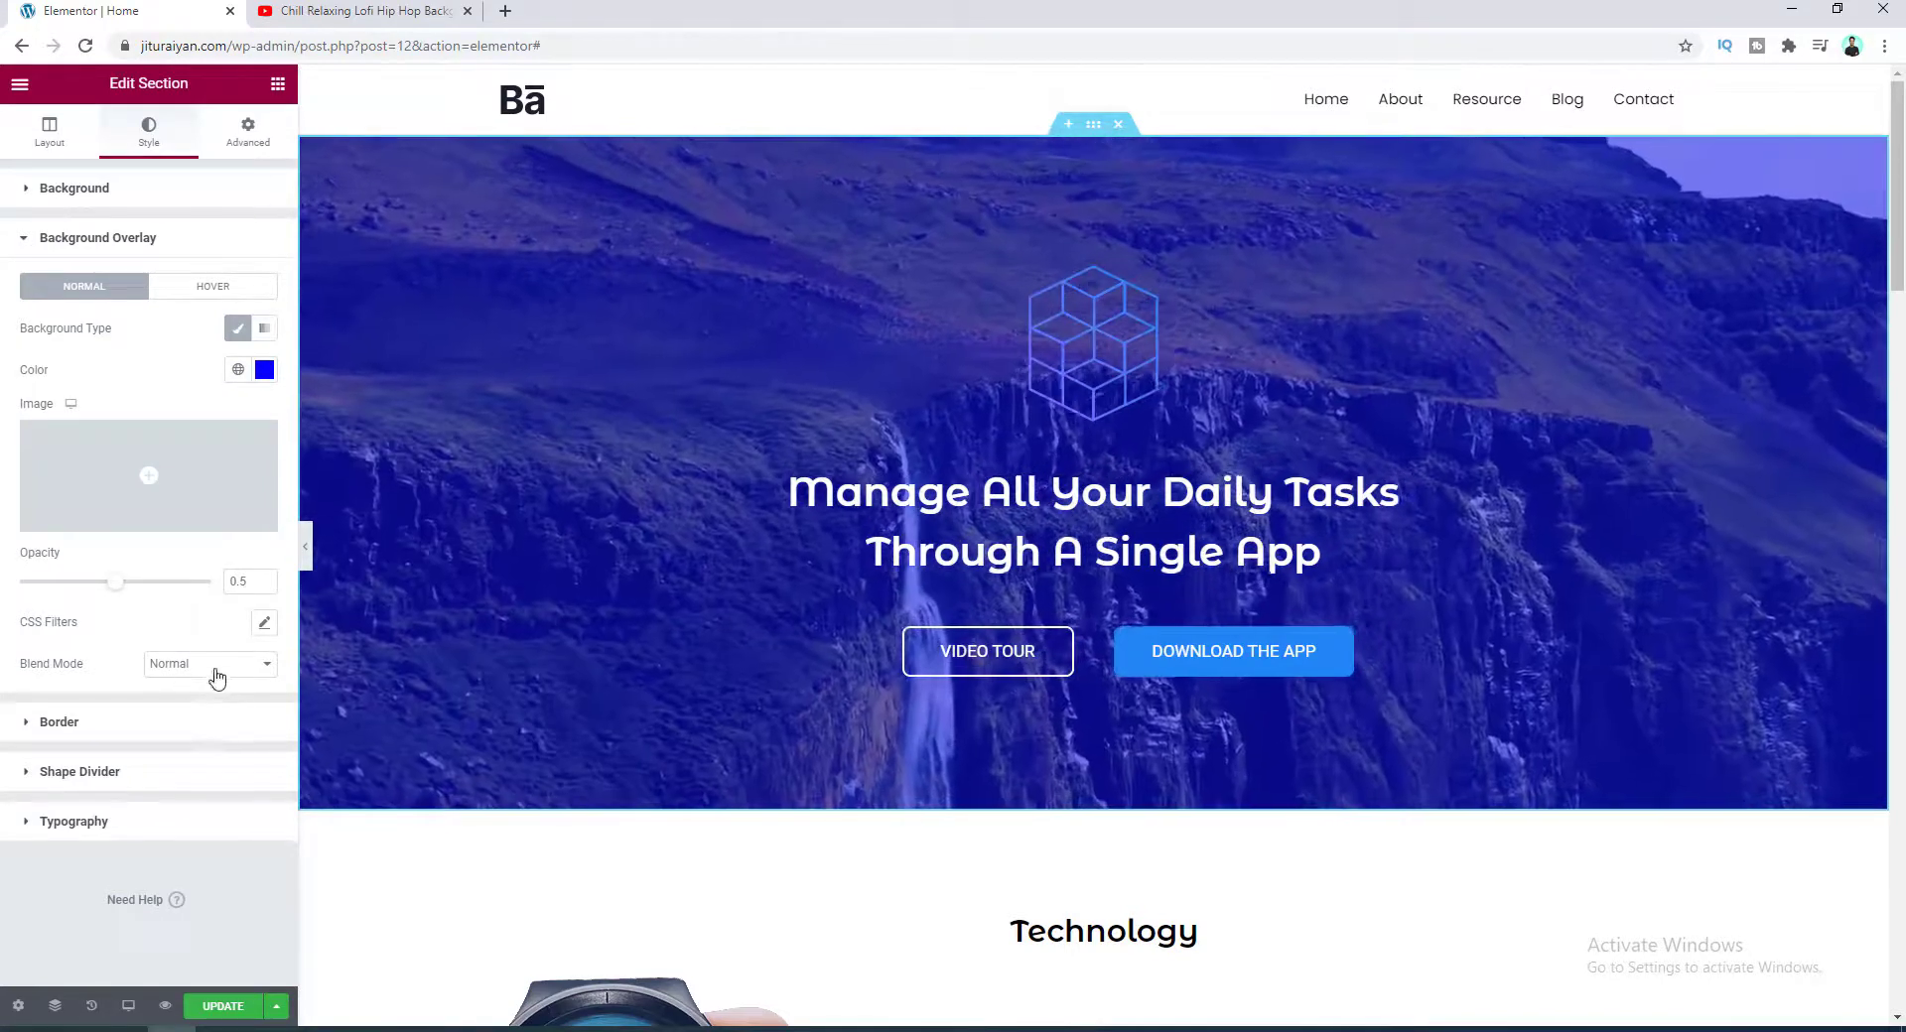
click(207, 671)
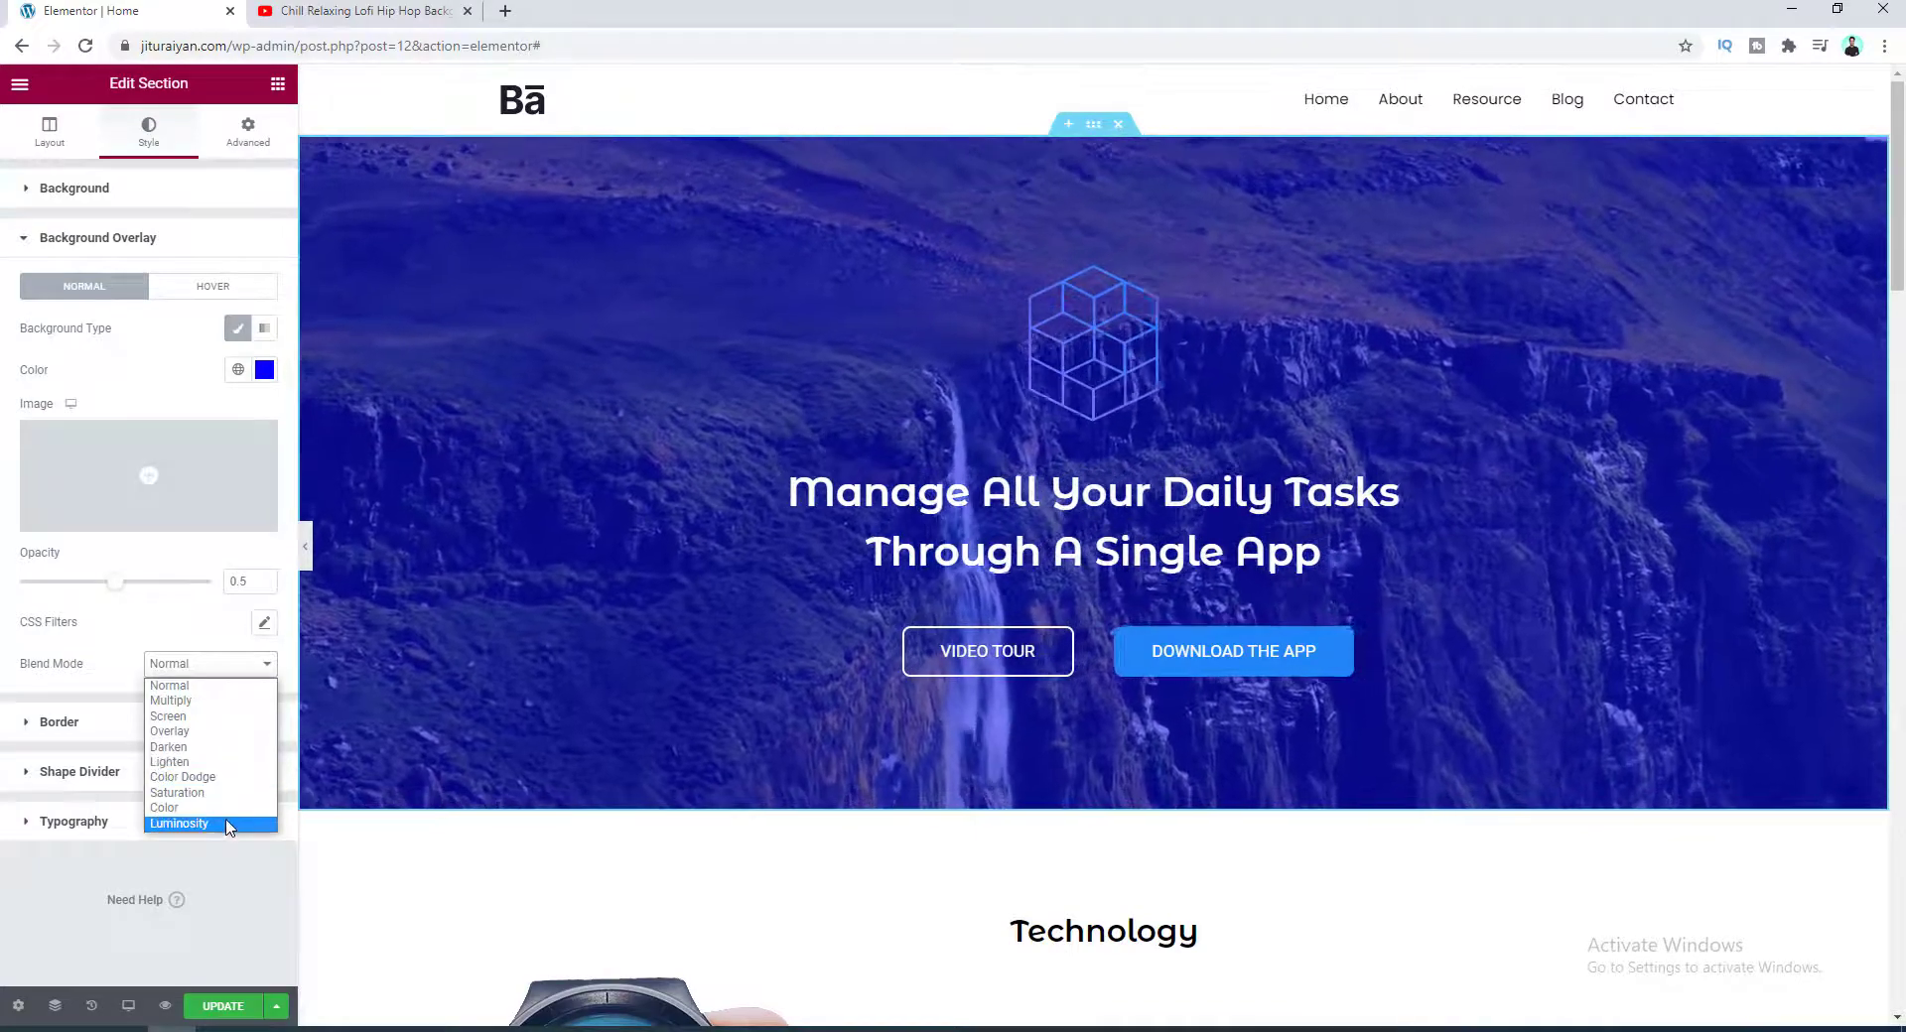
click(226, 824)
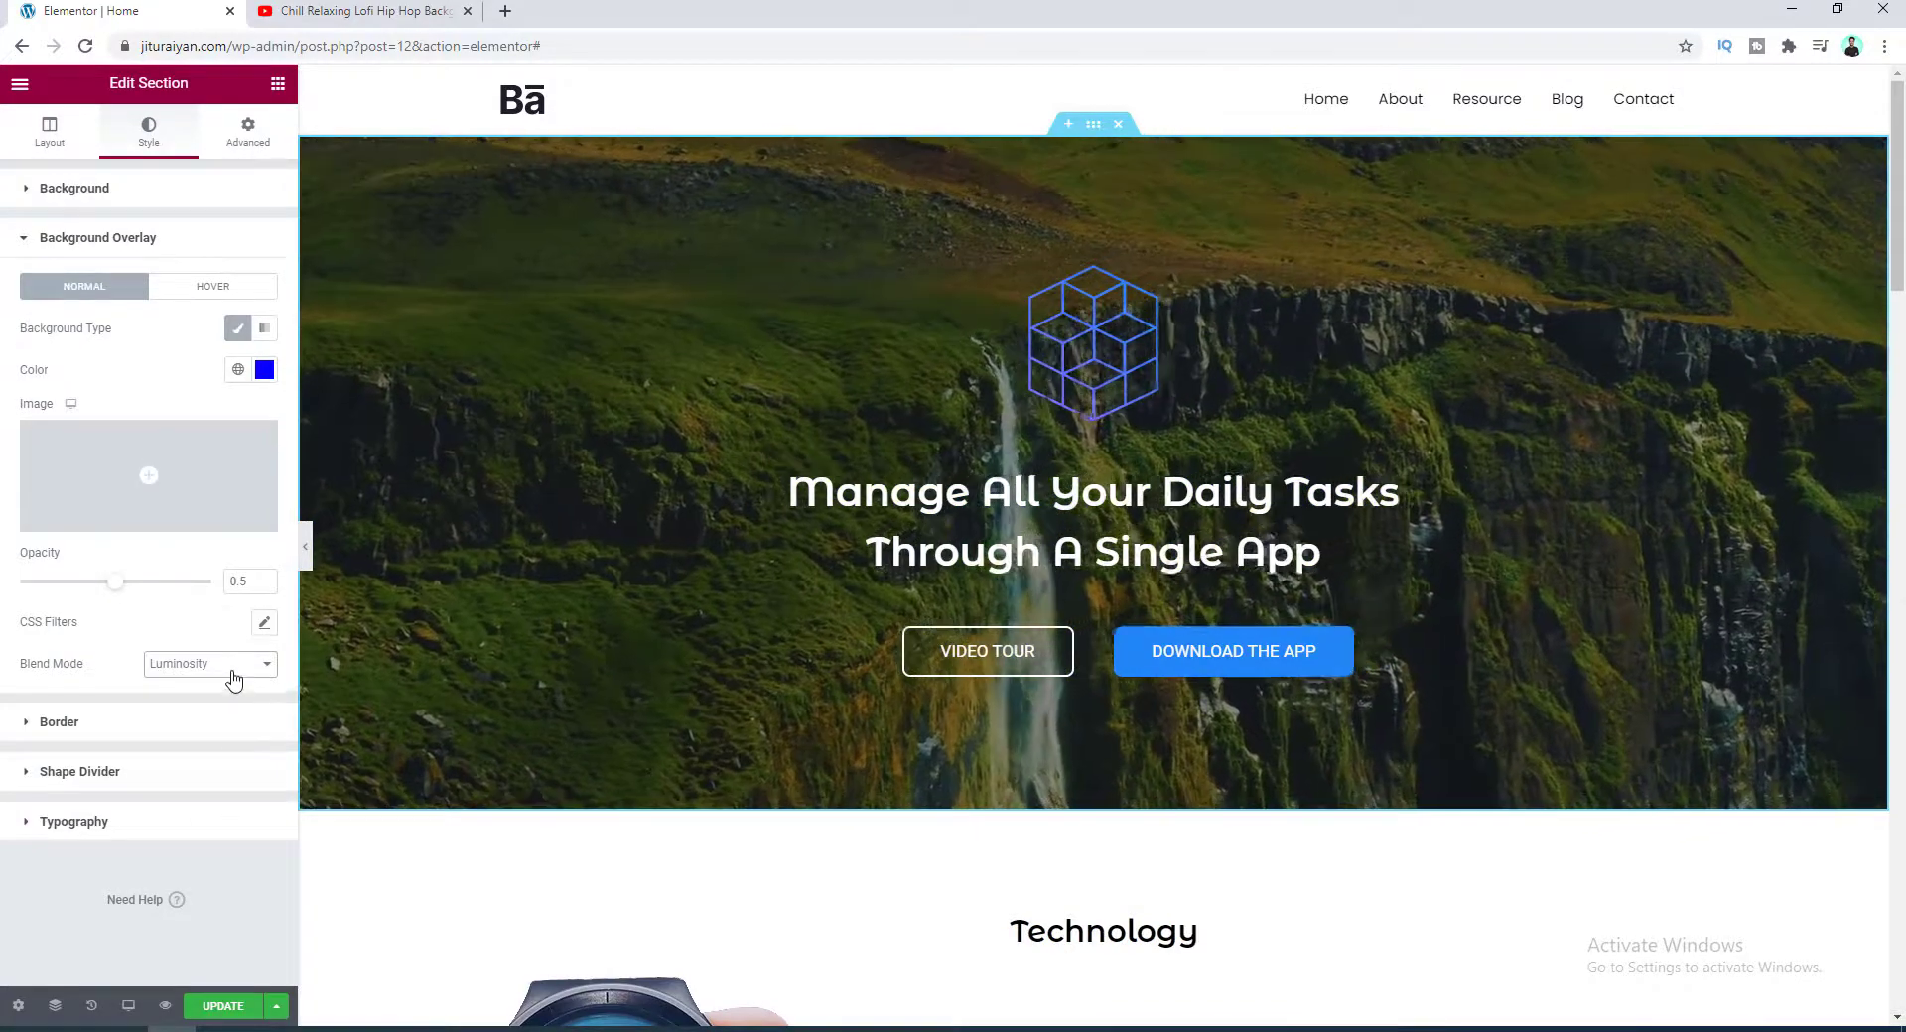
click(233, 670)
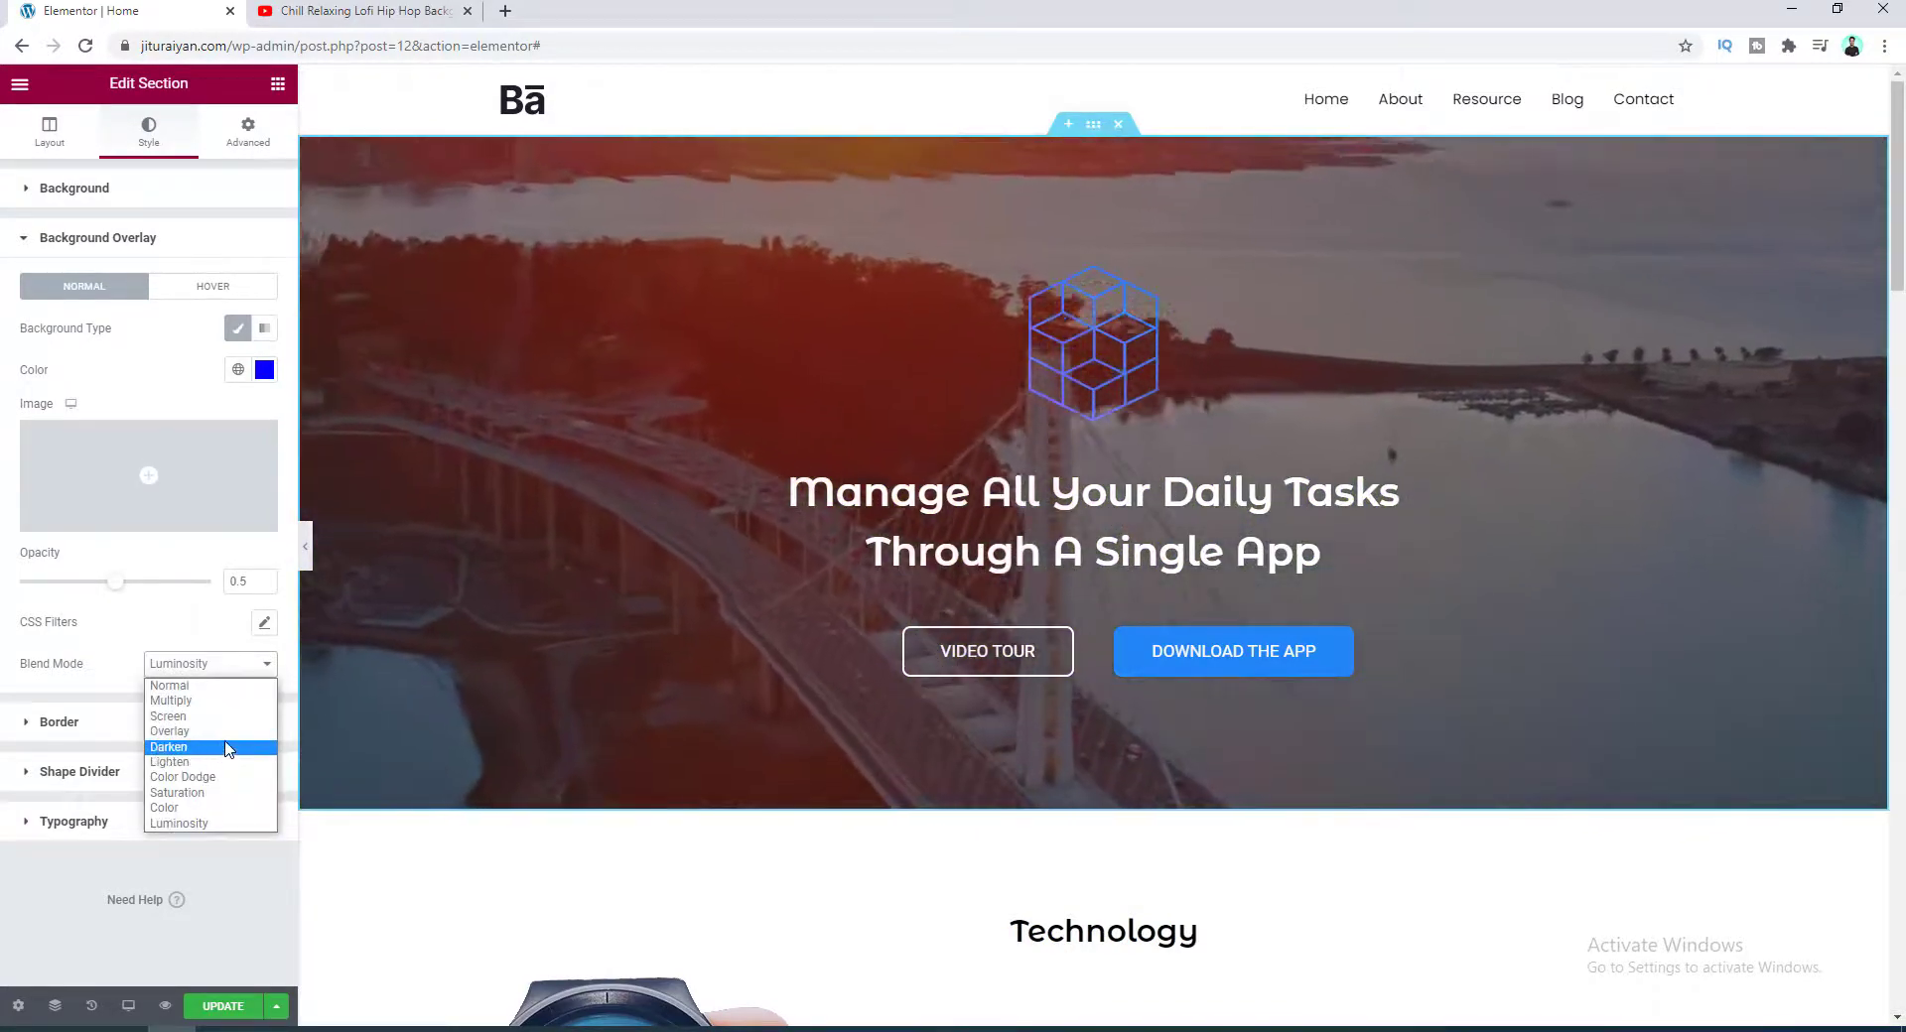
click(226, 748)
click(234, 665)
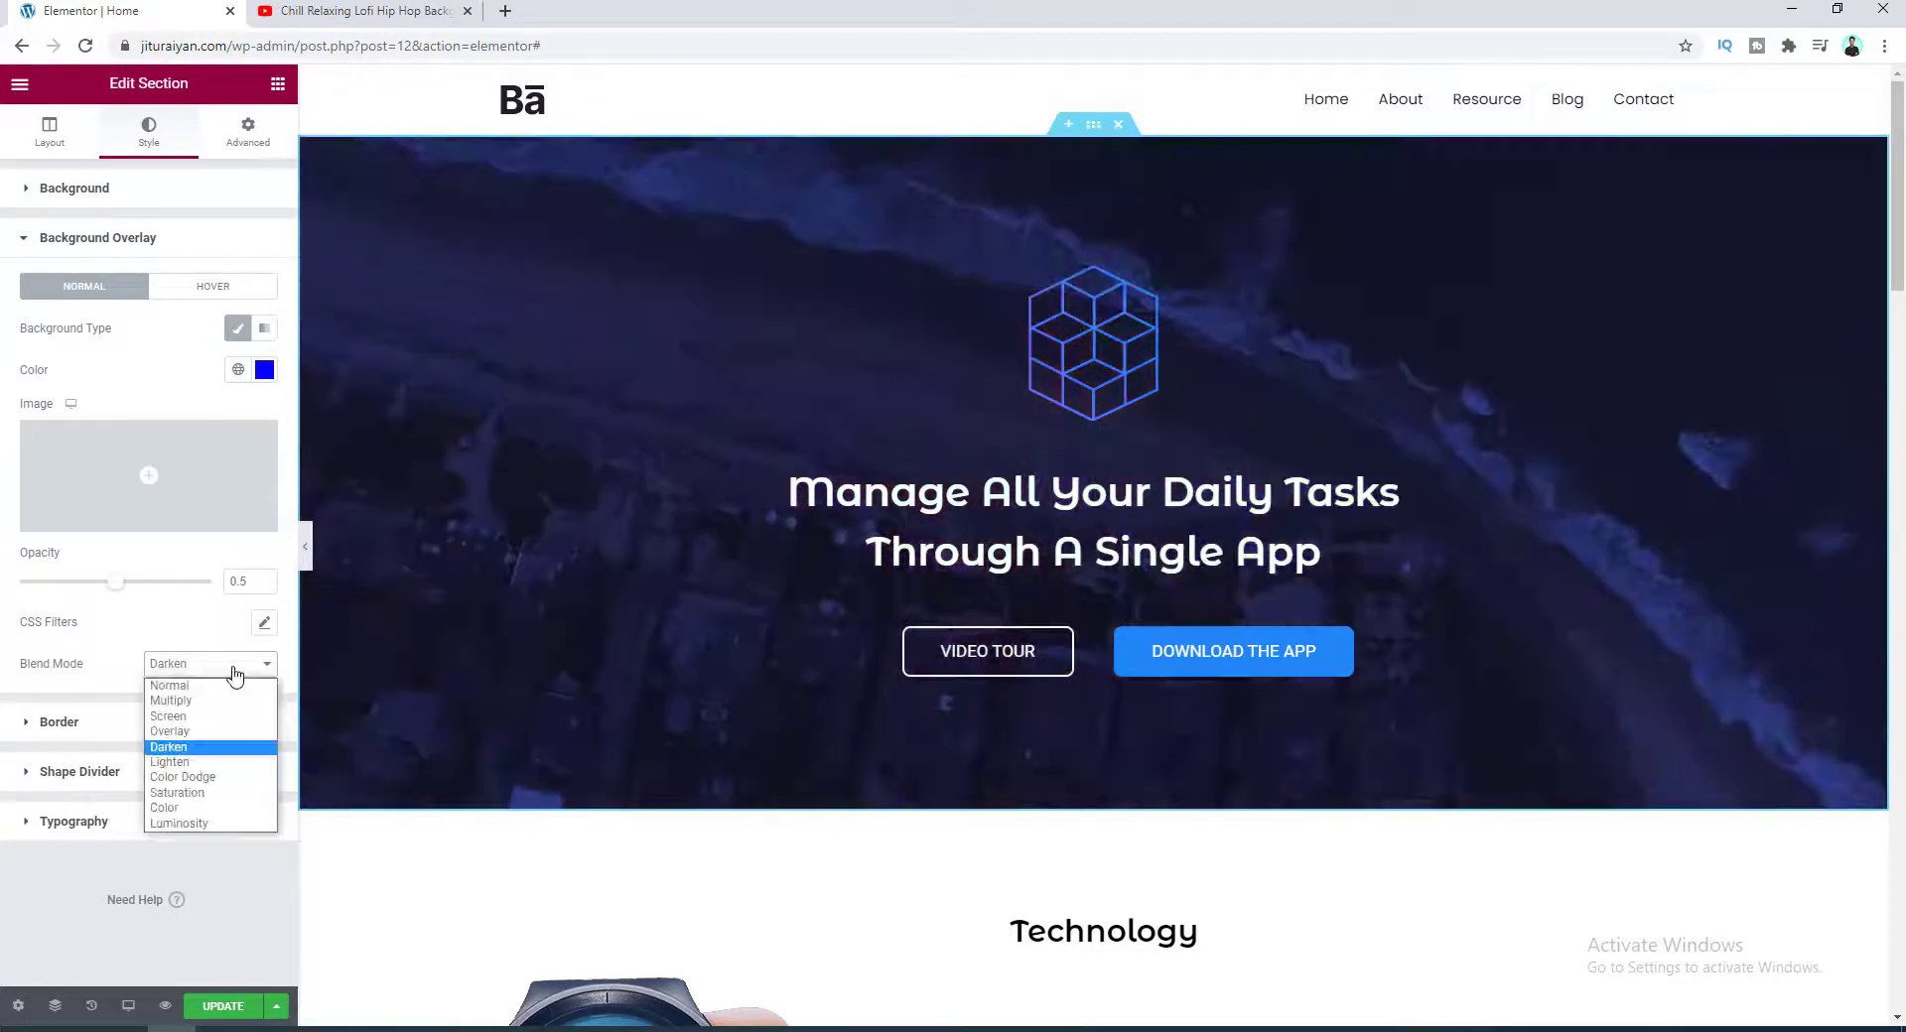
click(231, 793)
click(233, 667)
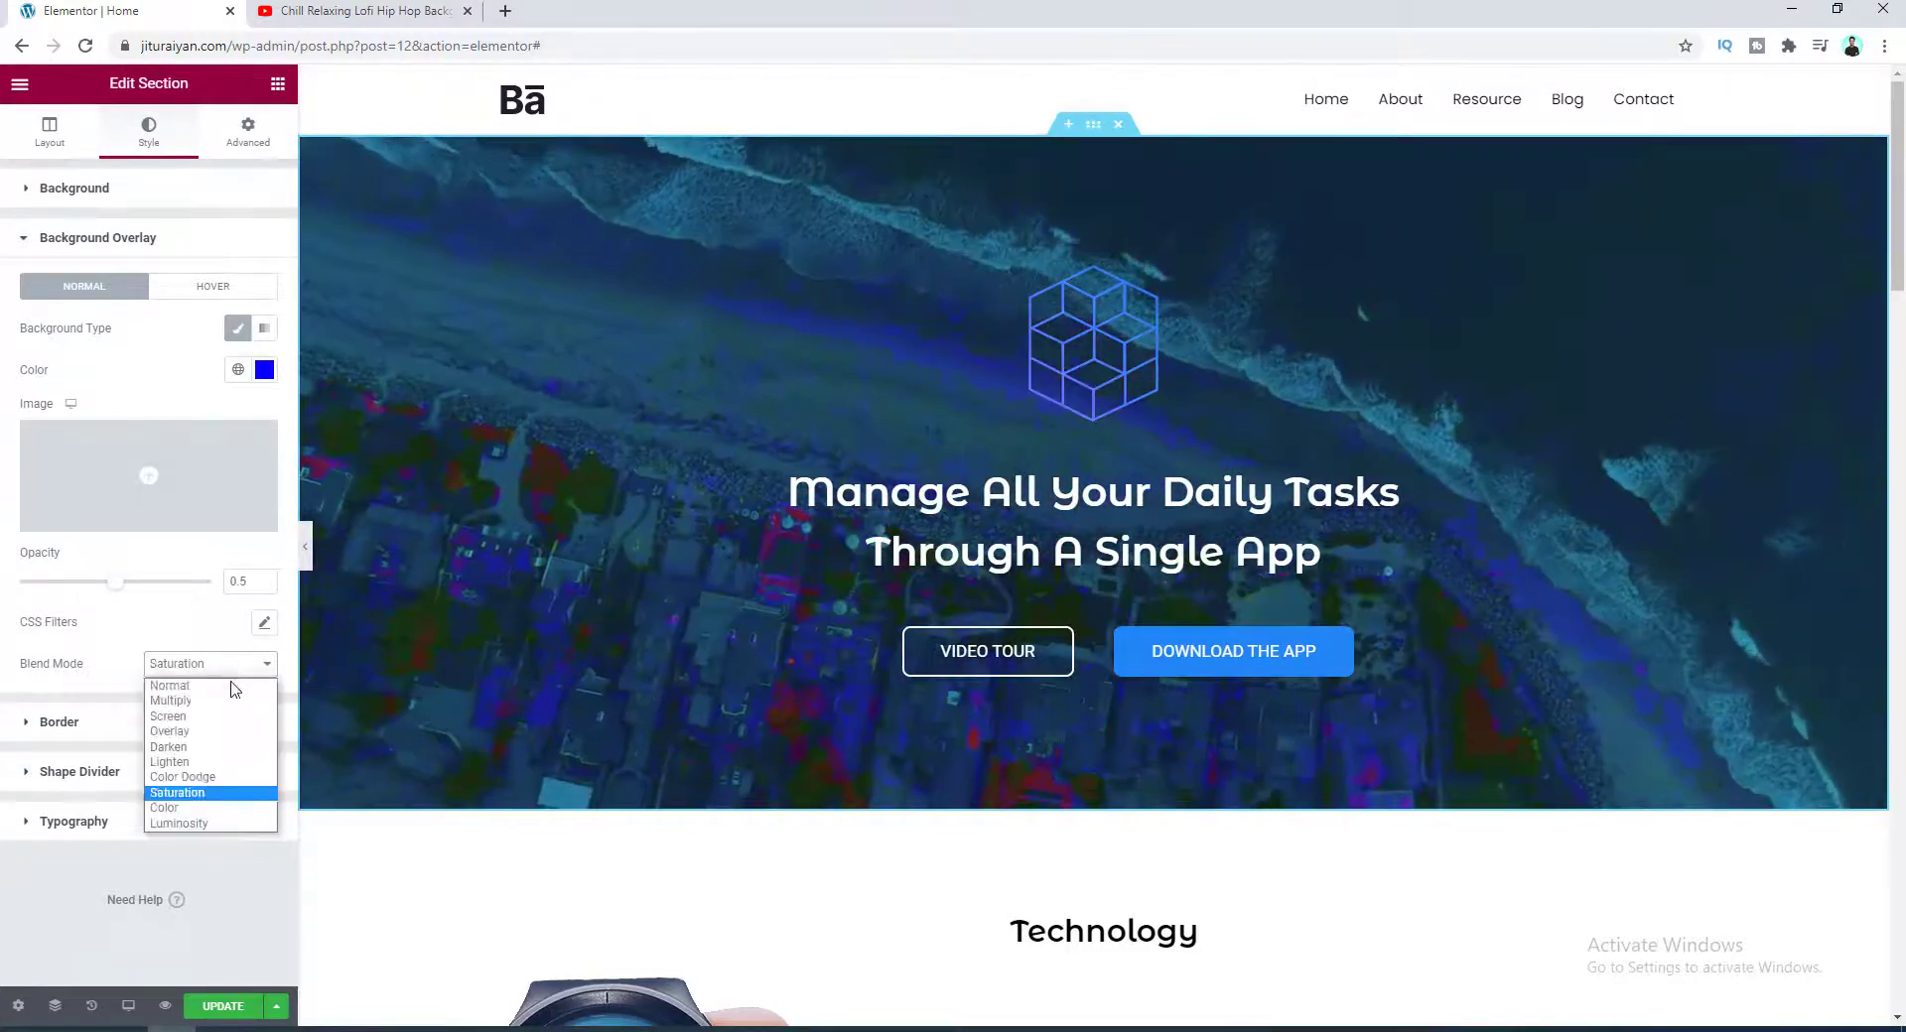
click(208, 686)
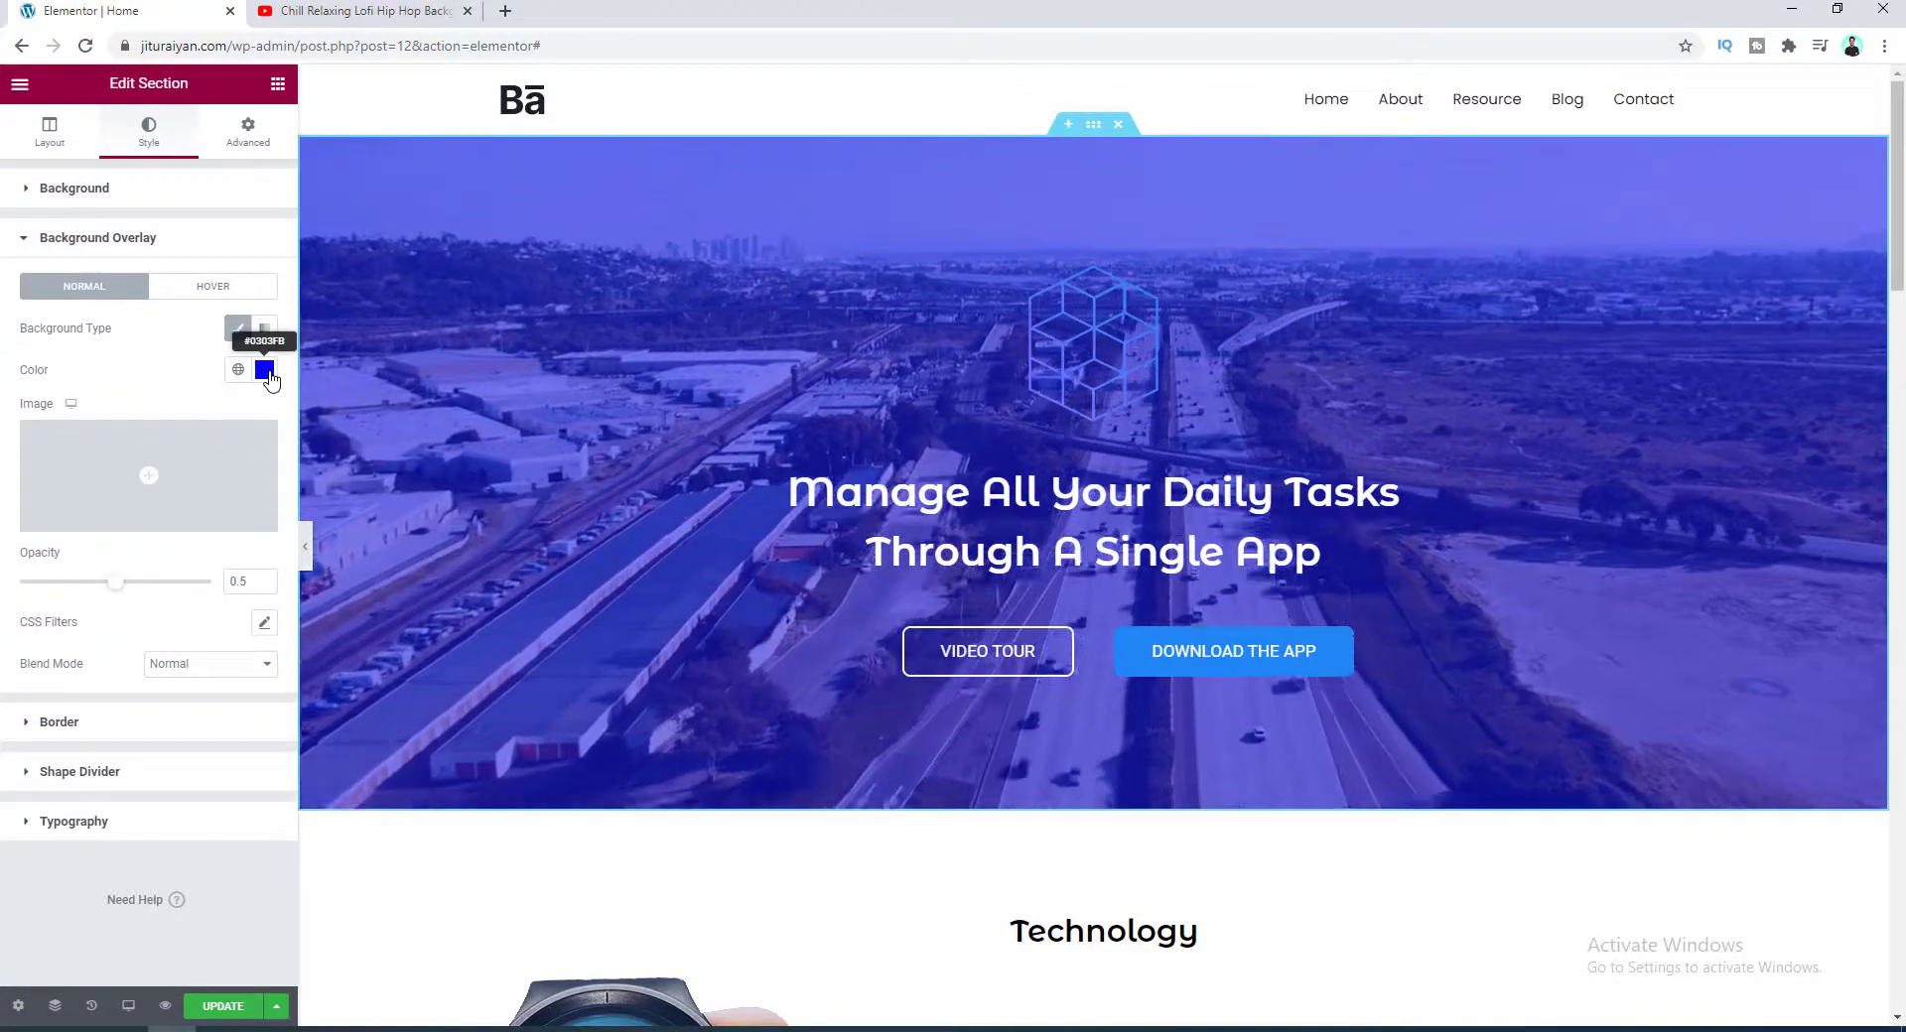
Change the Background Overlay colour from blue to black #000000.
click(266, 374)
drag(177, 531, 5, 617)
click(159, 371)
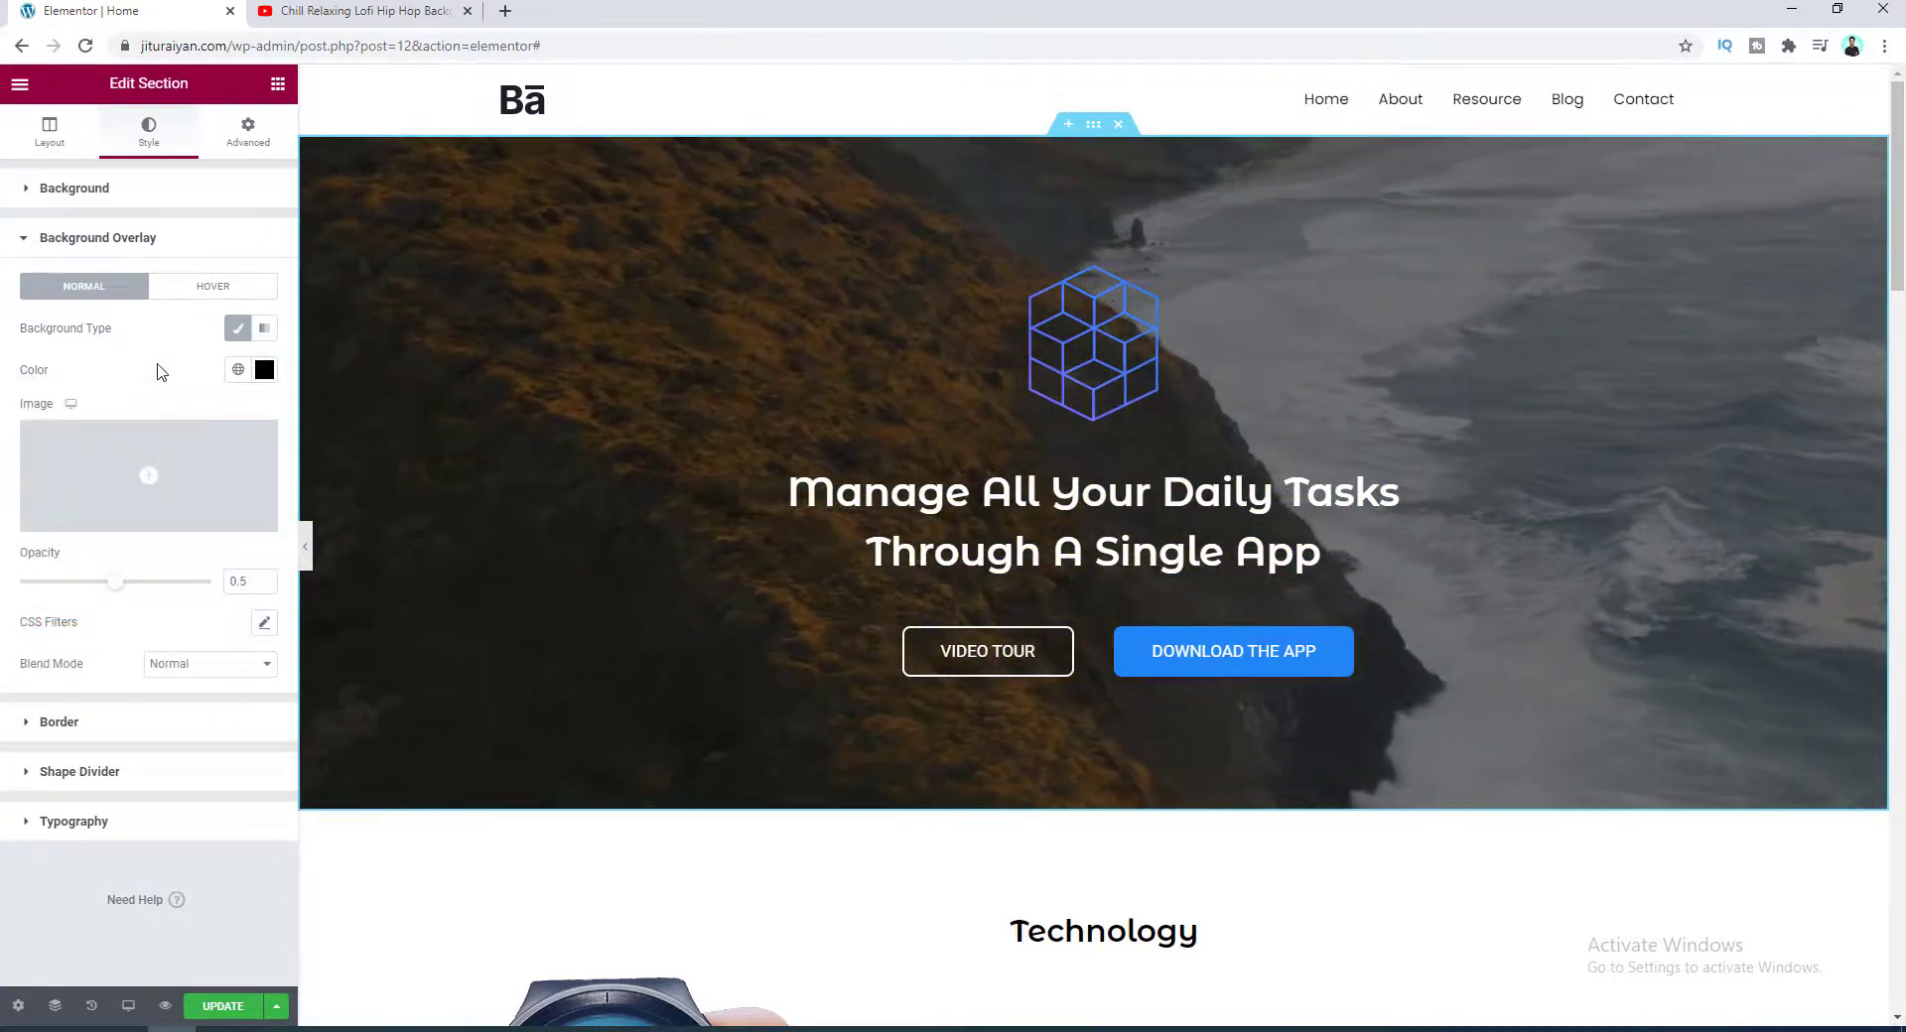